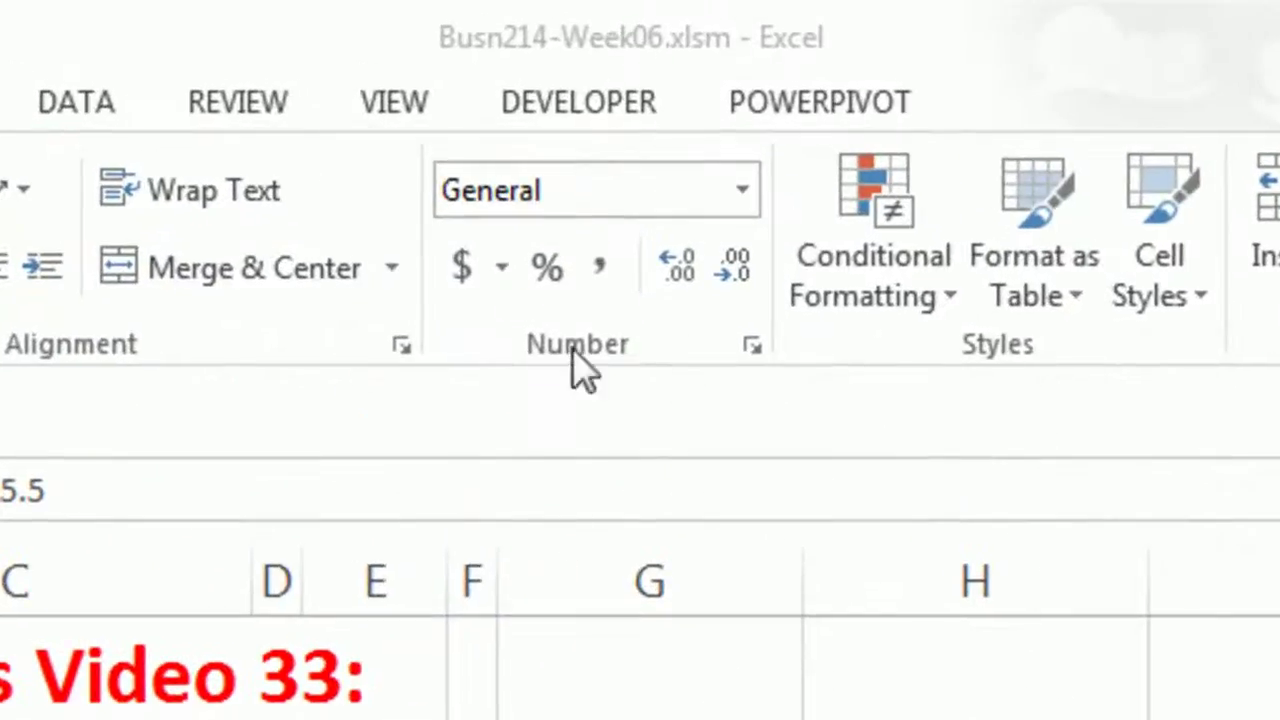
- Examine the first Shift, Employee and Assembly Time table, its field names and highlighted record, along with the available sorting commands
click(600, 45)
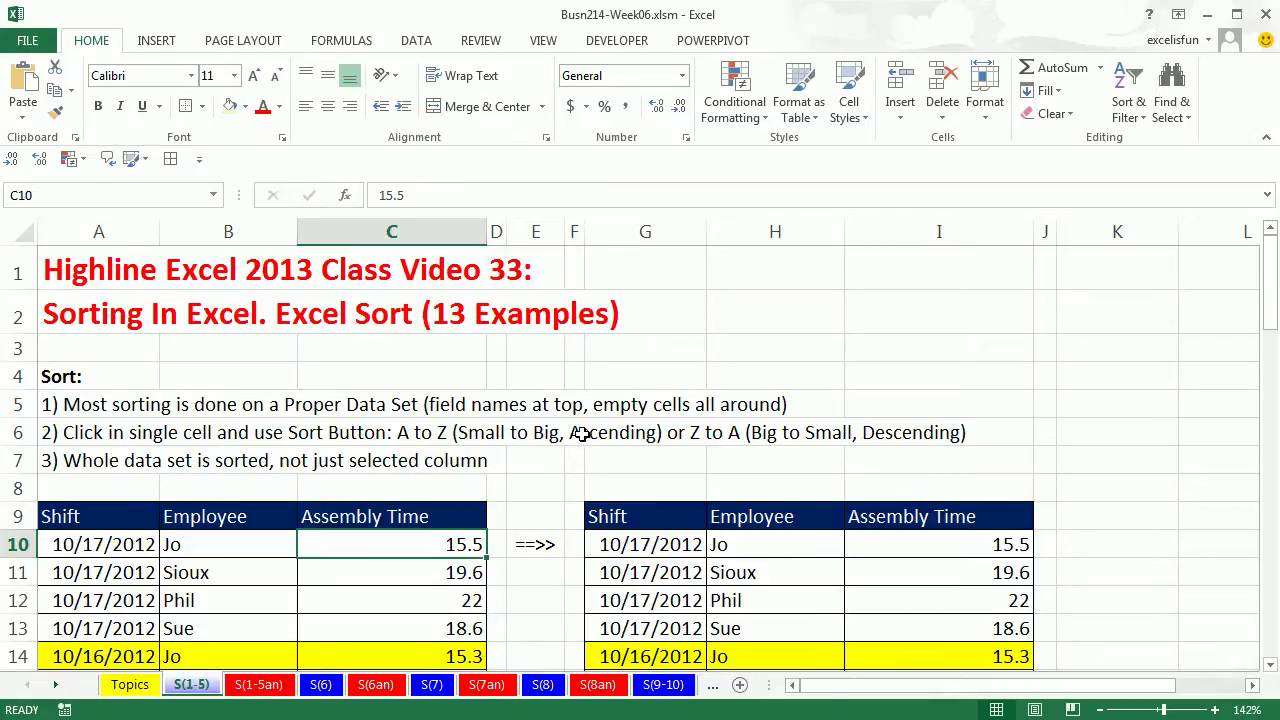
click(1271, 664)
click(1271, 664)
click(1271, 664)
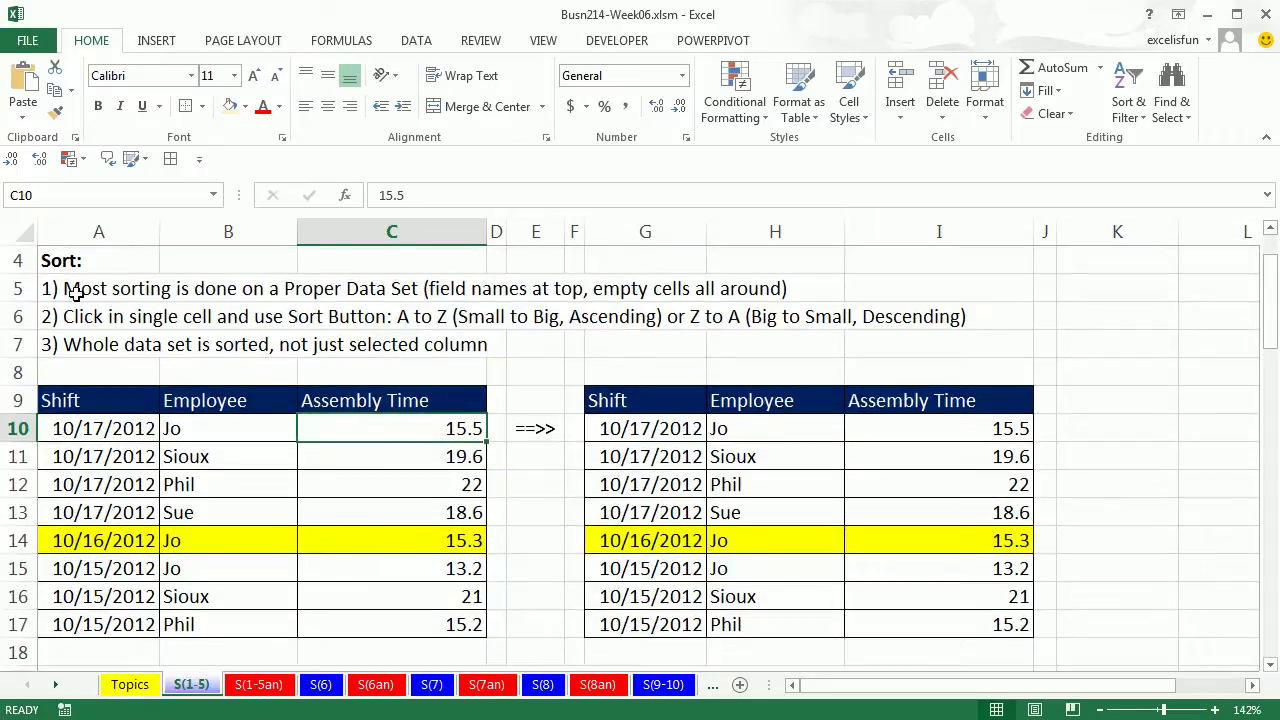
drag(58, 402, 362, 400)
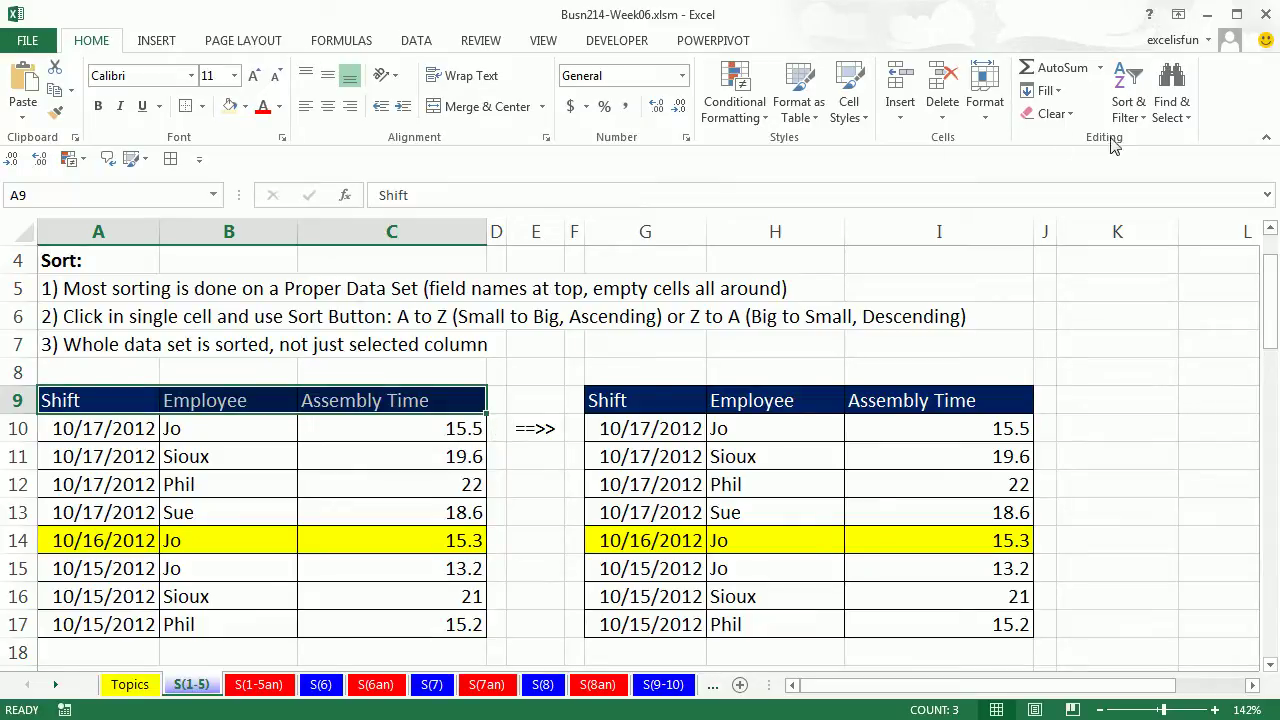
click(1143, 117)
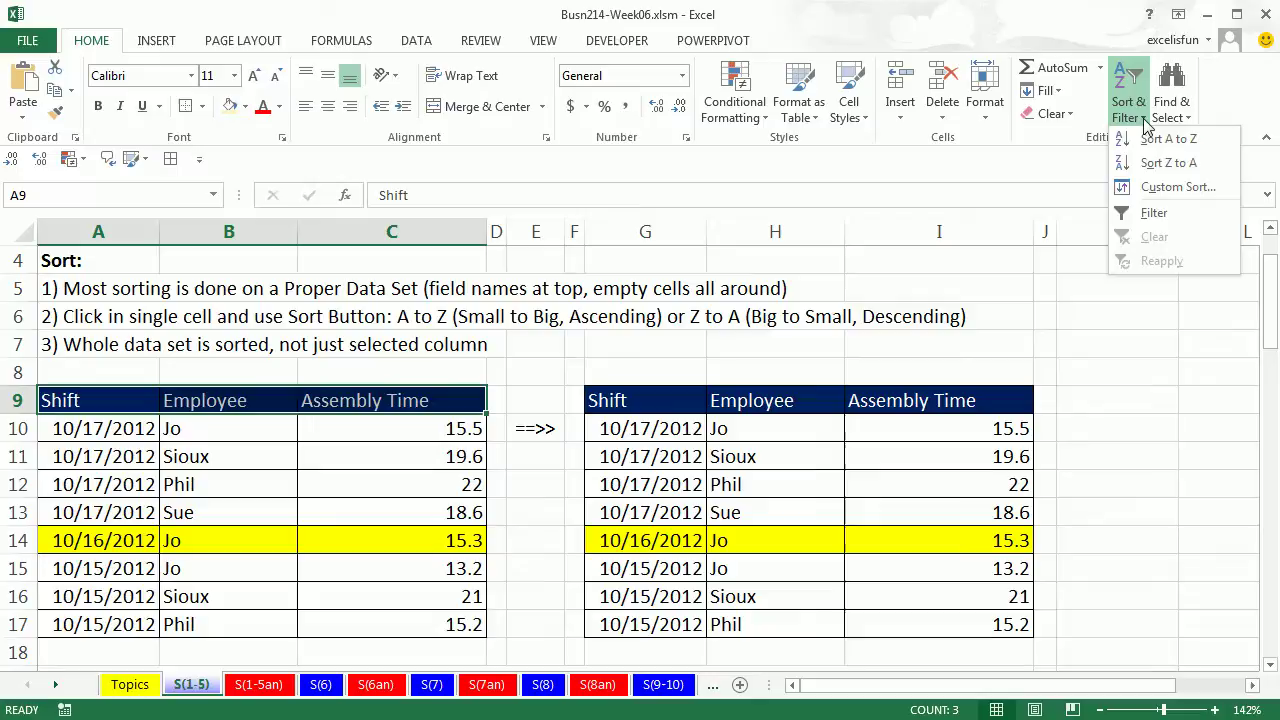
click(1143, 117)
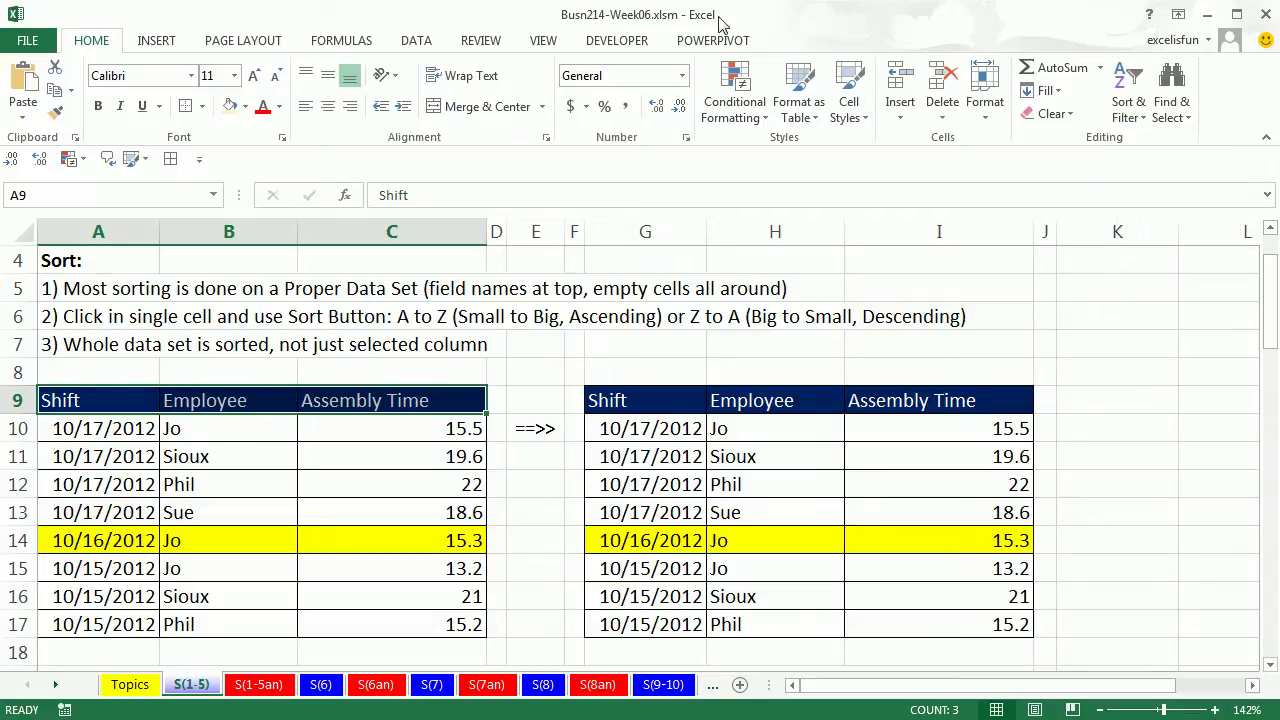
click(410, 44)
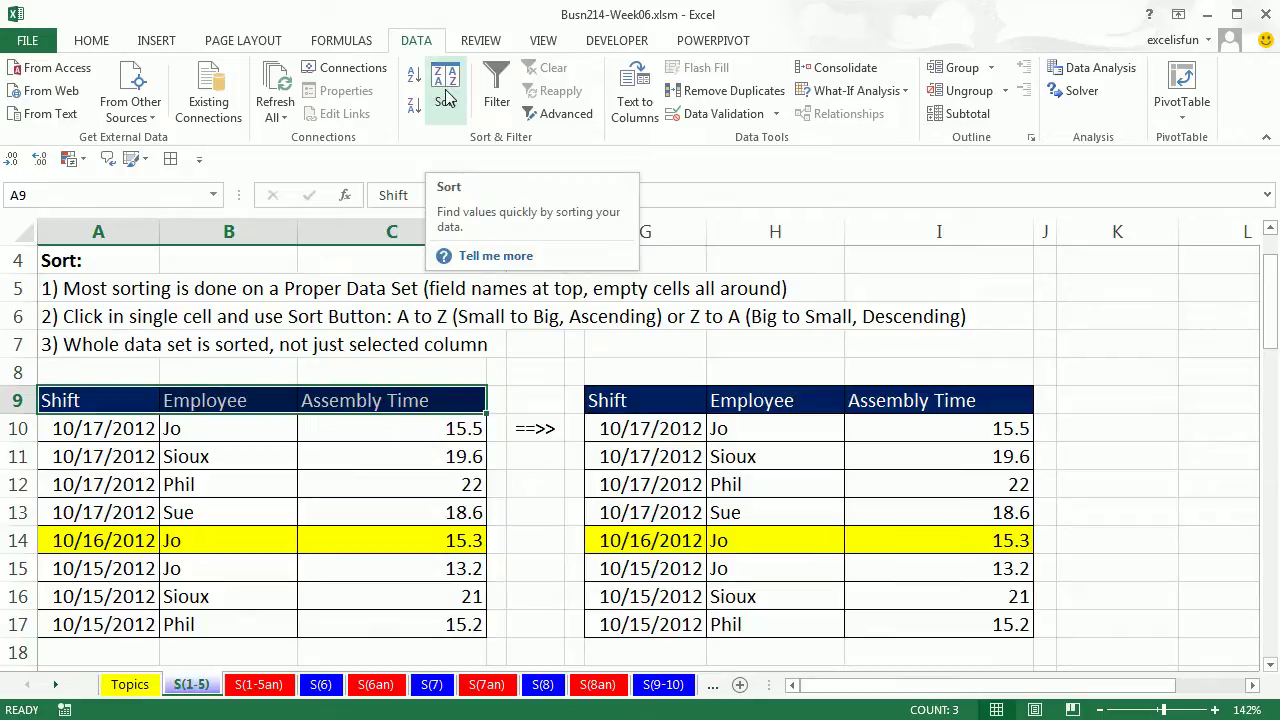
click(408, 432)
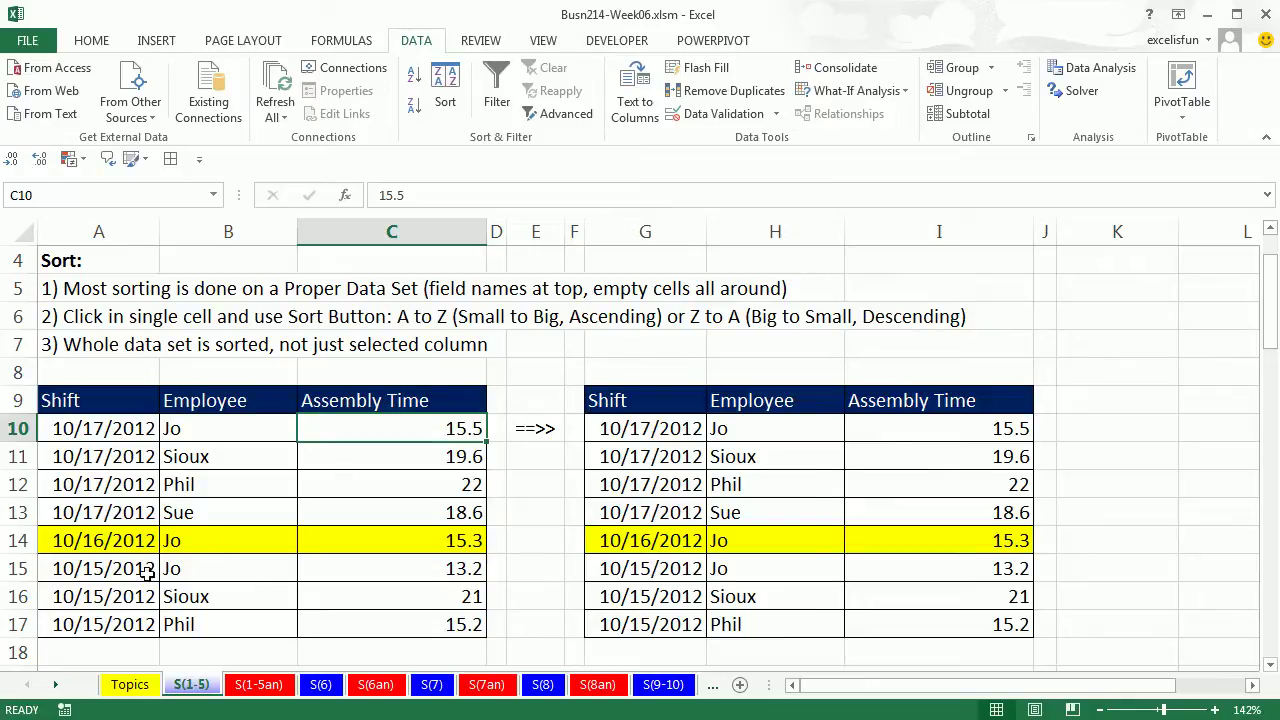
drag(80, 540, 377, 540)
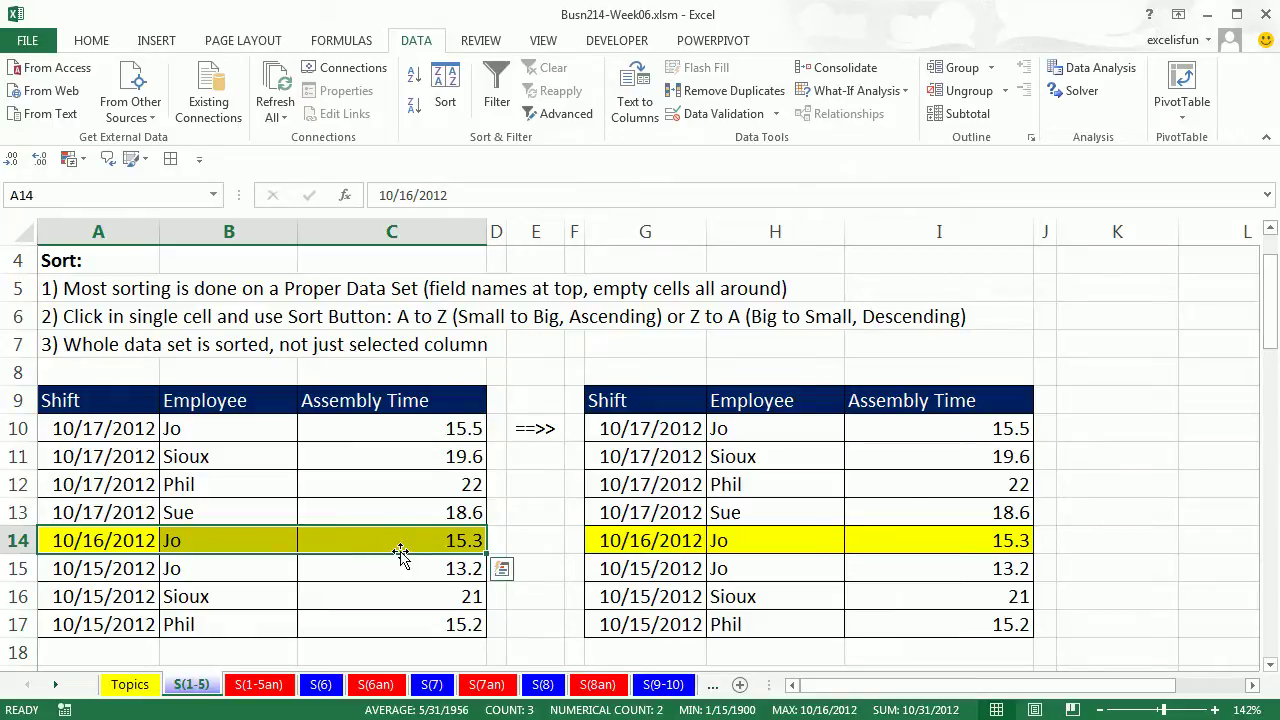
- Sort the table copy in G9:I17 by Assembly Time, trying both ascending and descending order and ending with smallest to largest
click(982, 478)
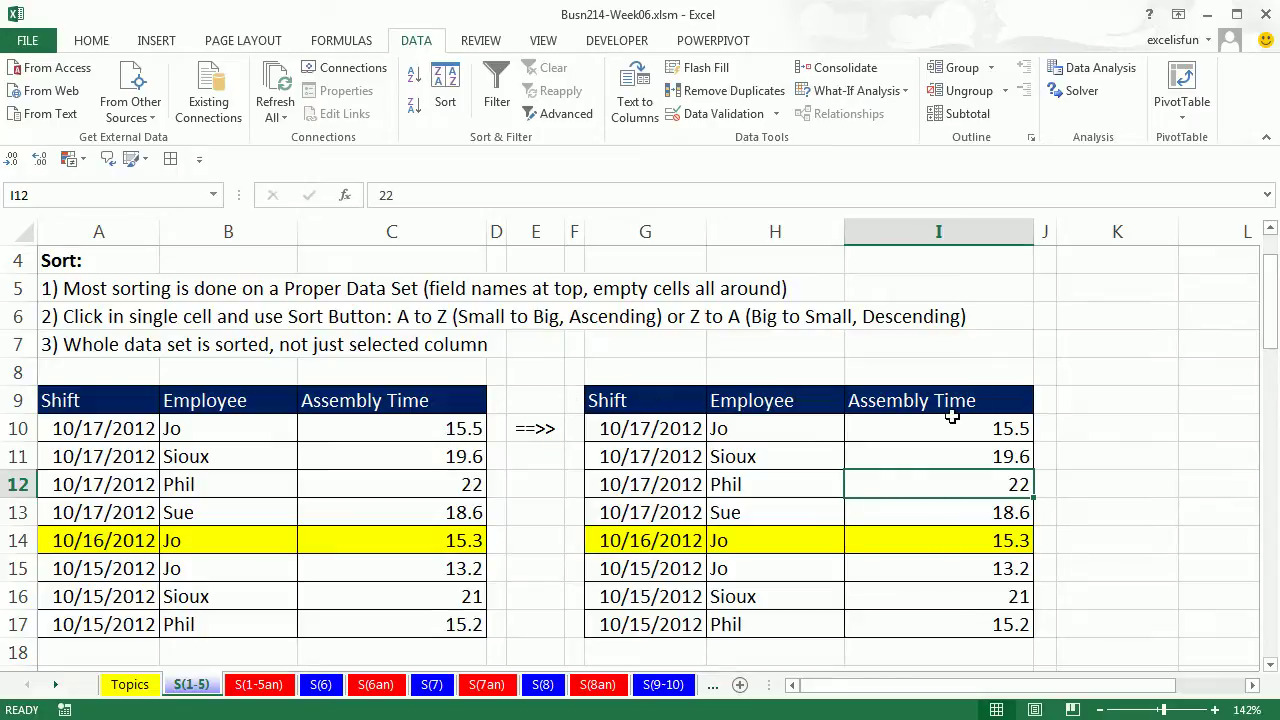
click(413, 76)
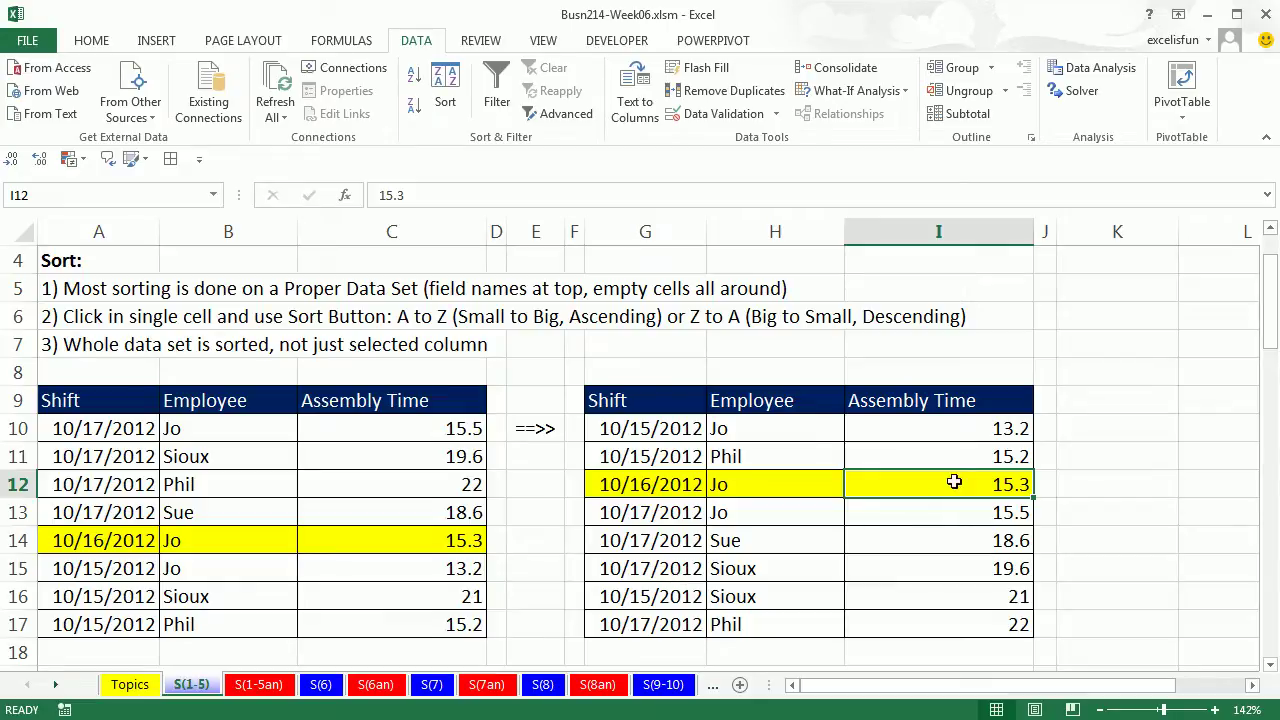
click(413, 105)
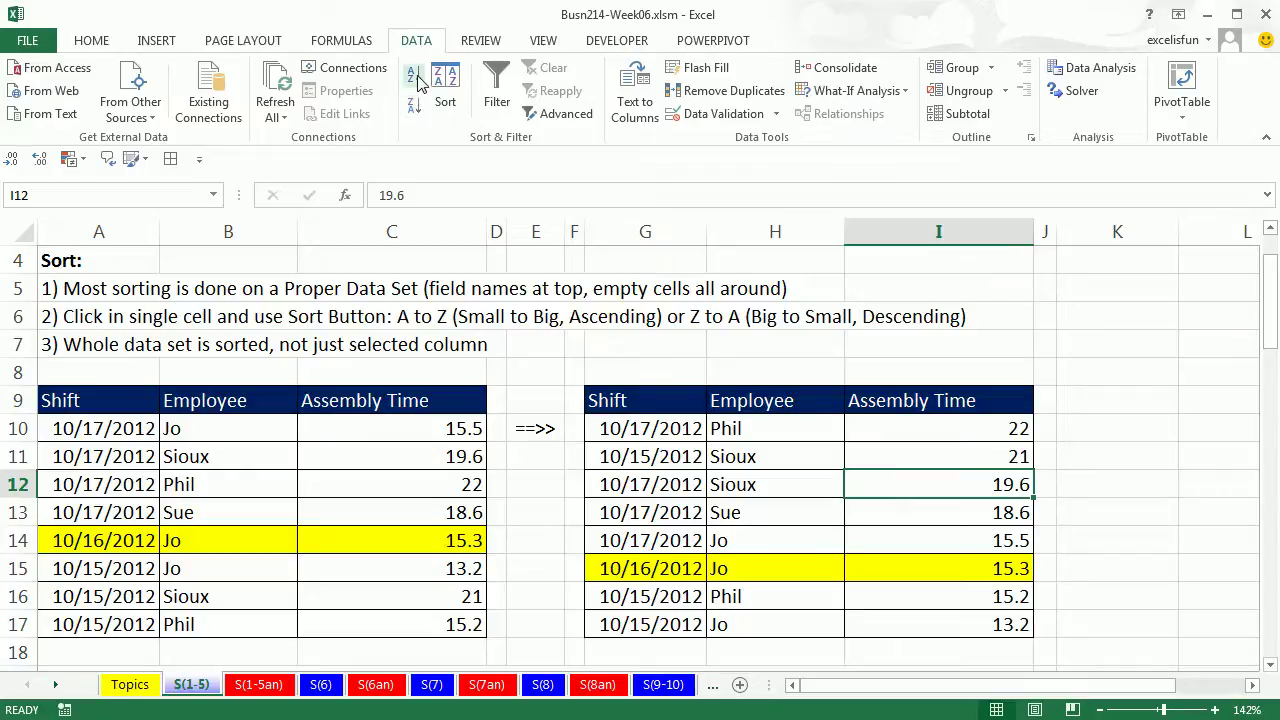
click(413, 76)
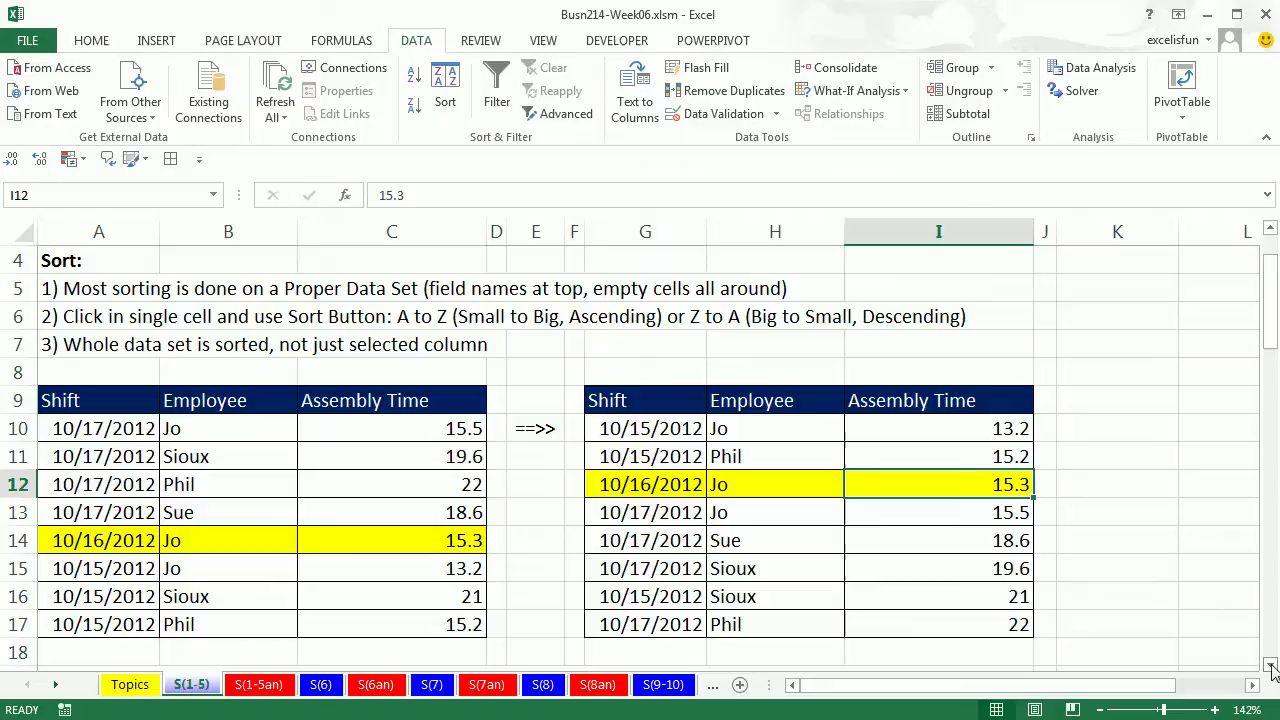
- Sort the table in G22:I30 by Assembly Time smallest to largest, followed by Employee A to Z as the major sort
scroll(1272, 668, down, 5)
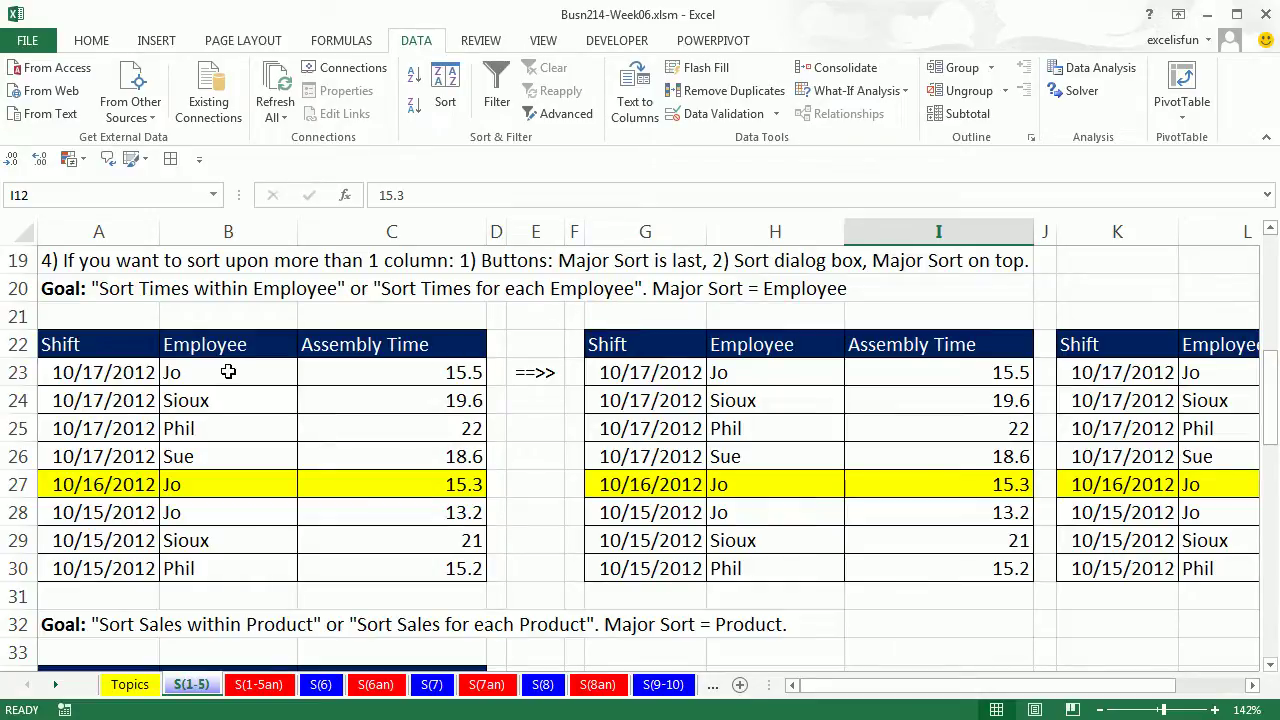
drag(228, 371, 242, 572)
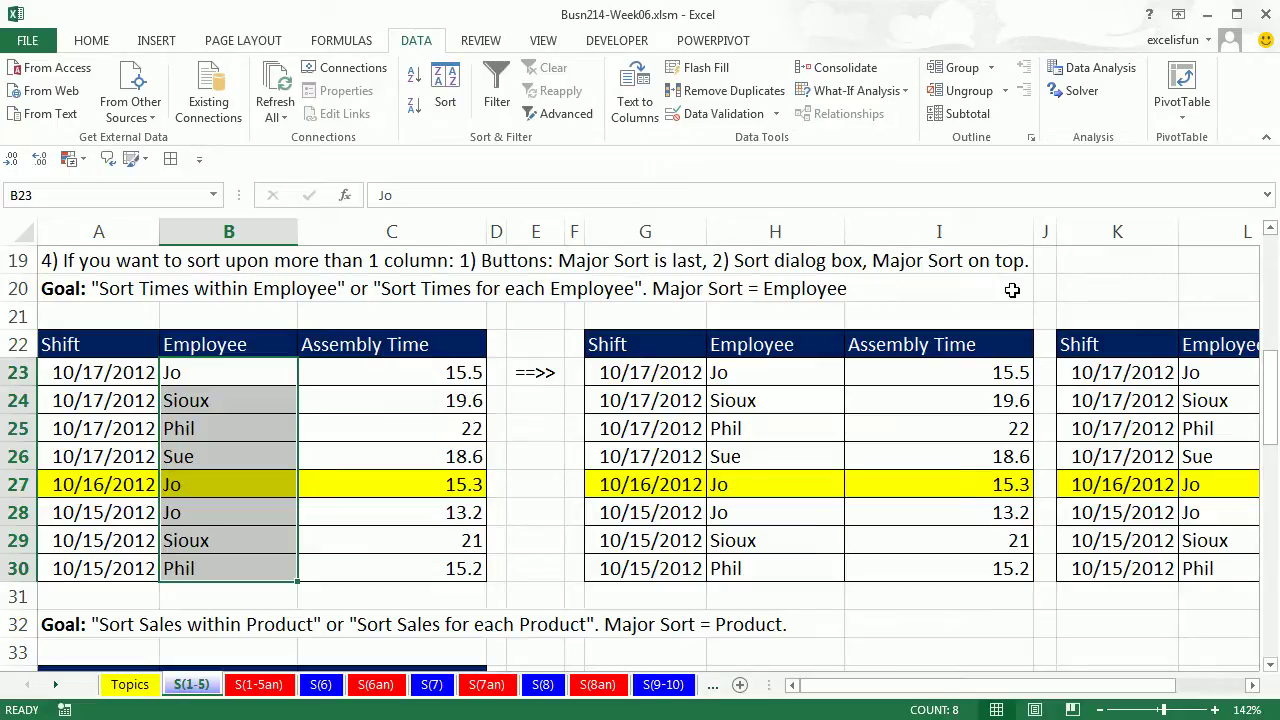
click(945, 428)
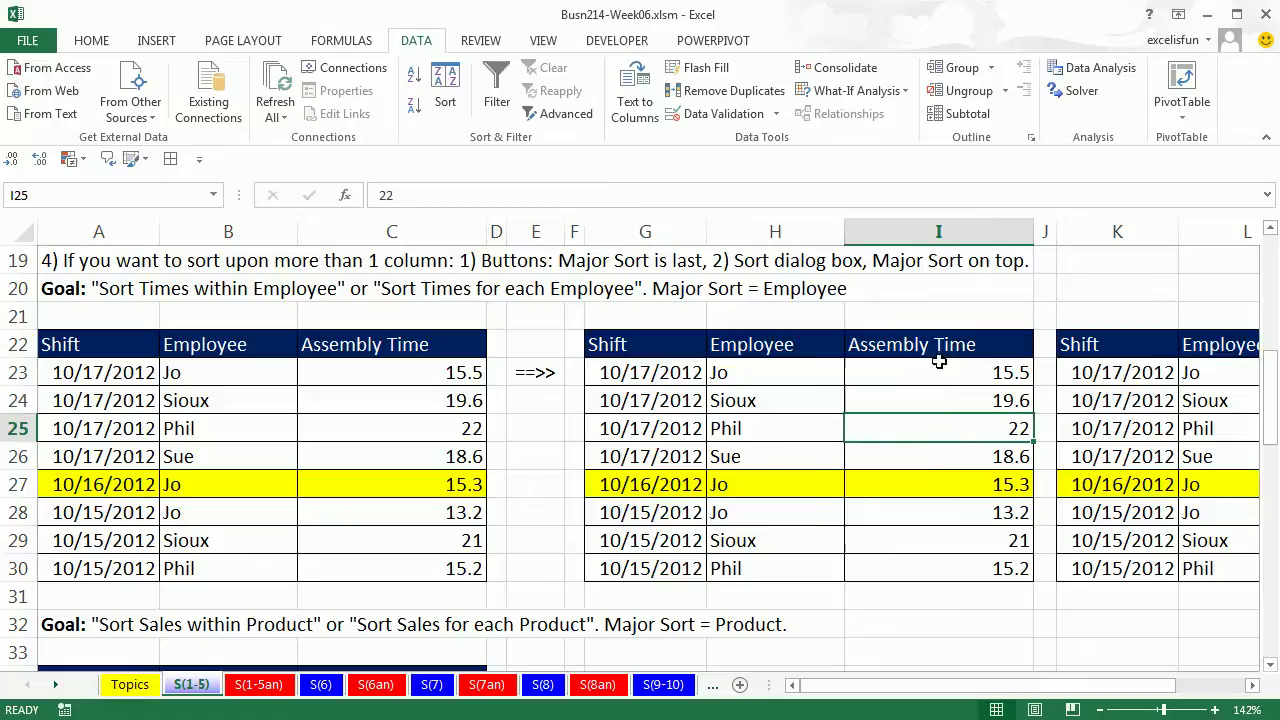
click(414, 84)
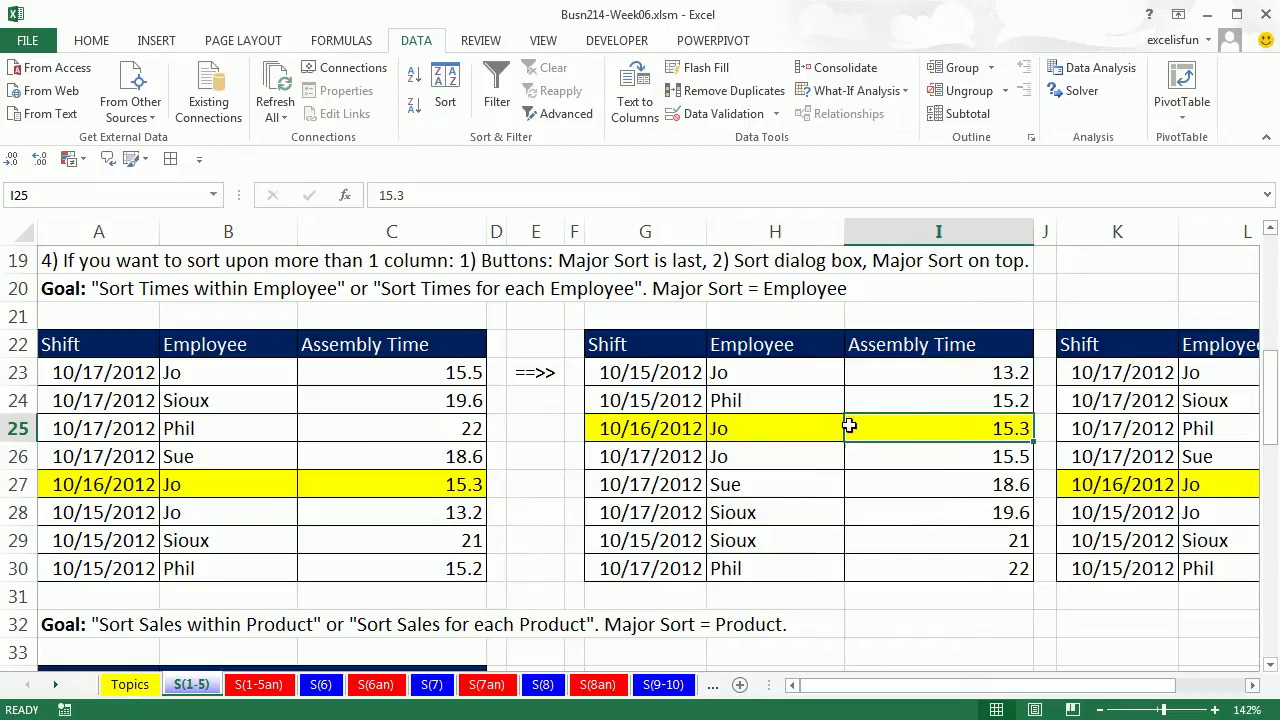
click(767, 393)
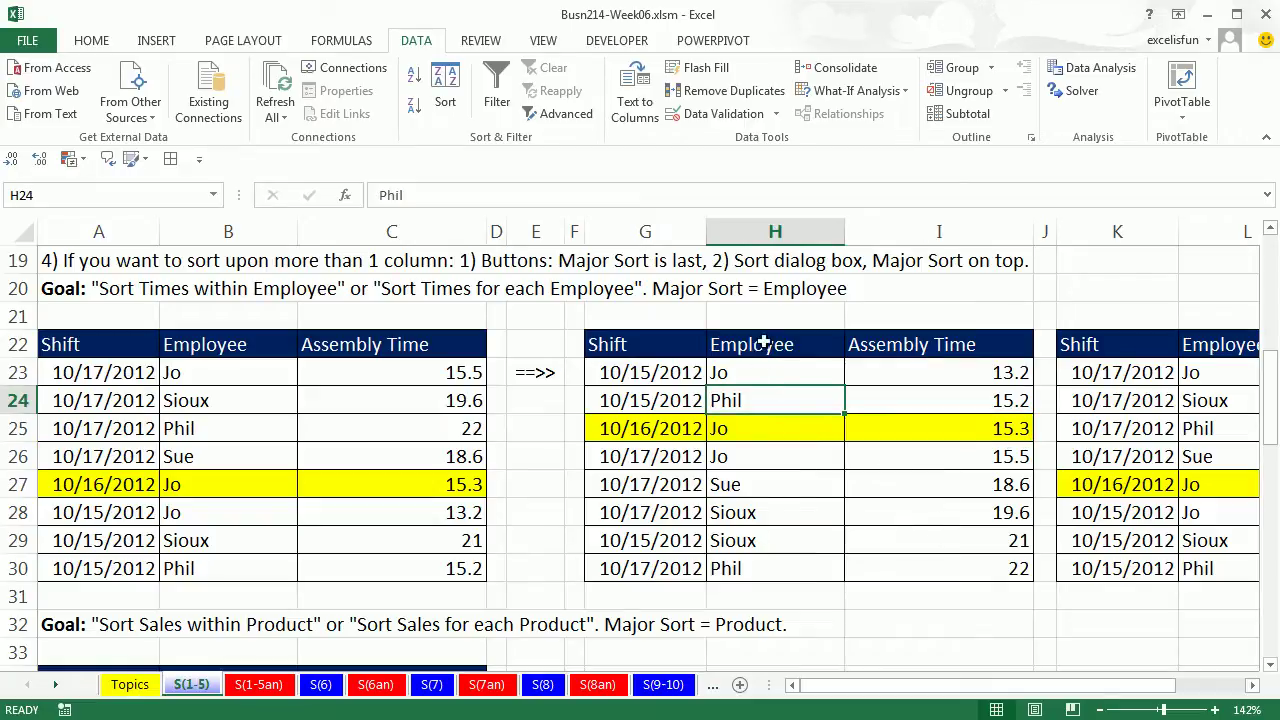
click(410, 80)
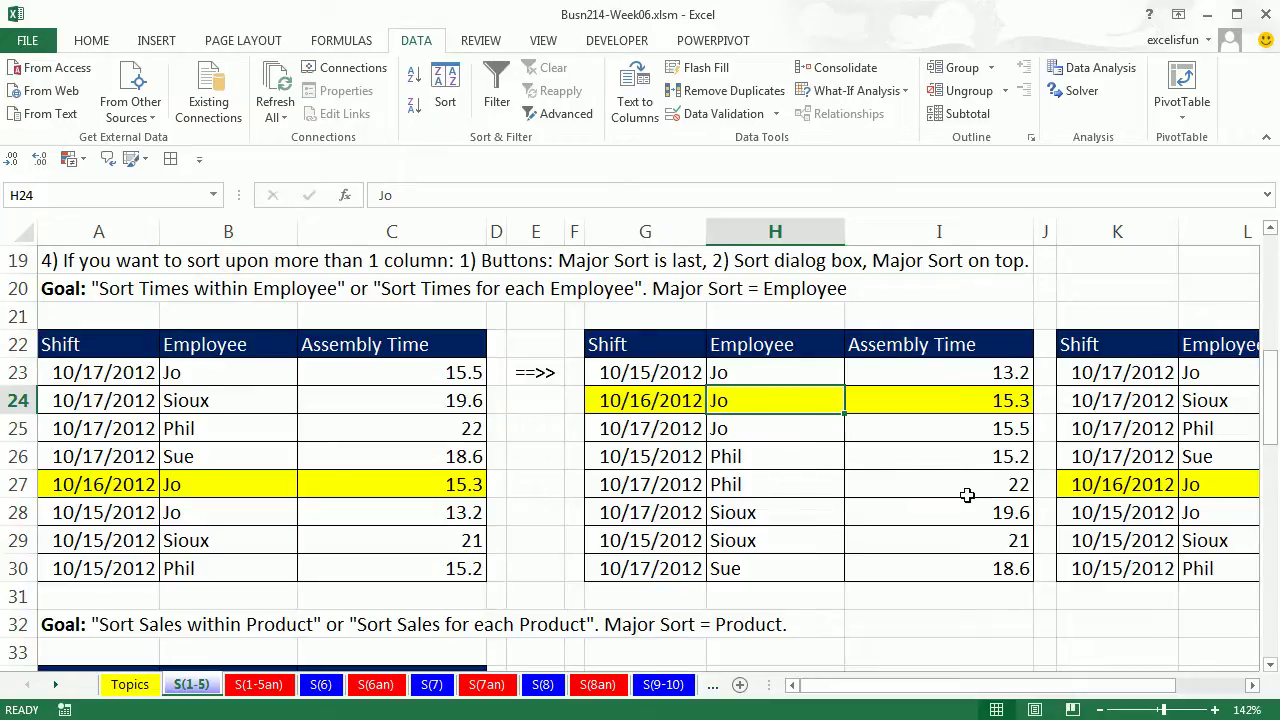
- Start a custom sort on the table in K22:M30 with Employee as the first level, sorted on values from A to Z
click(1251, 686)
click(1251, 686)
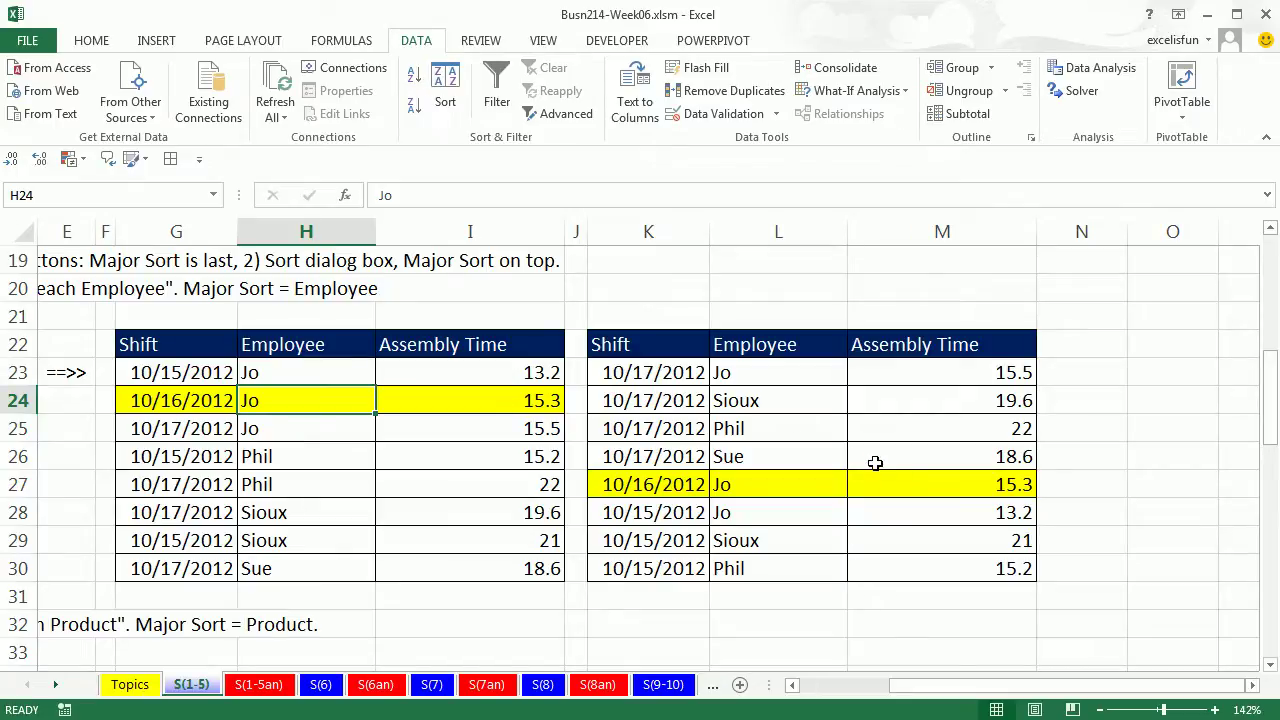
click(788, 402)
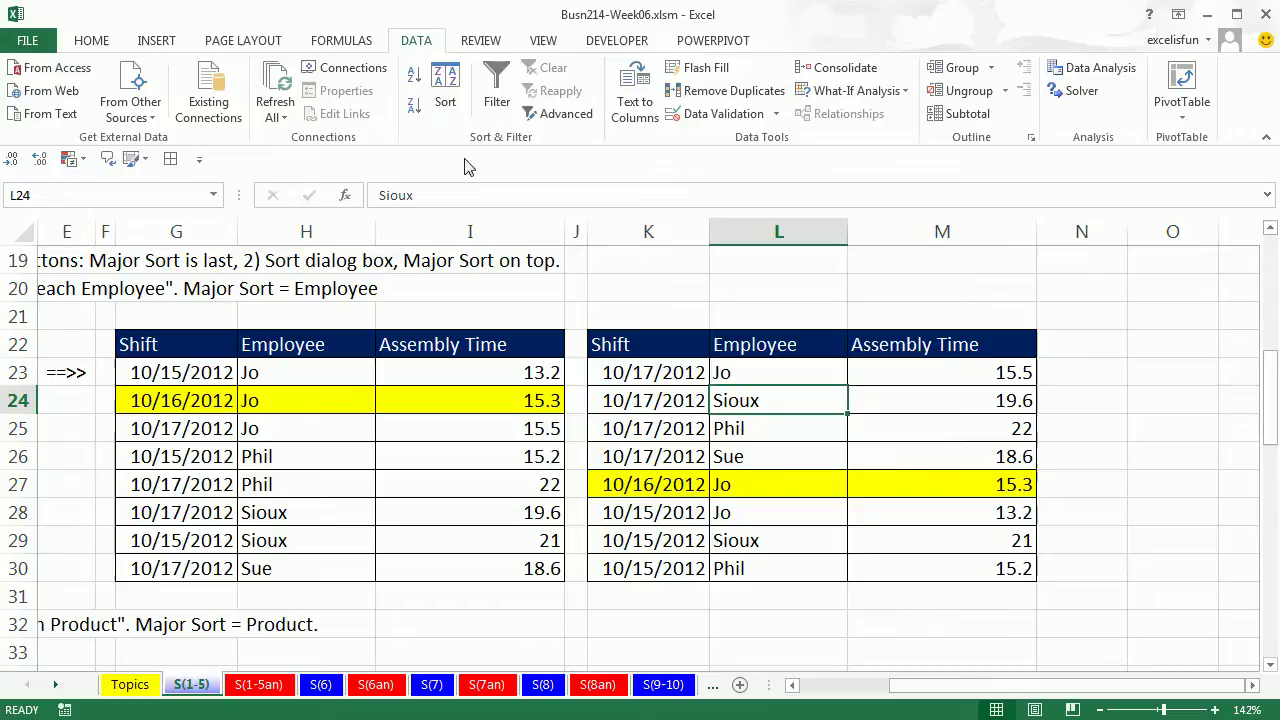
click(442, 90)
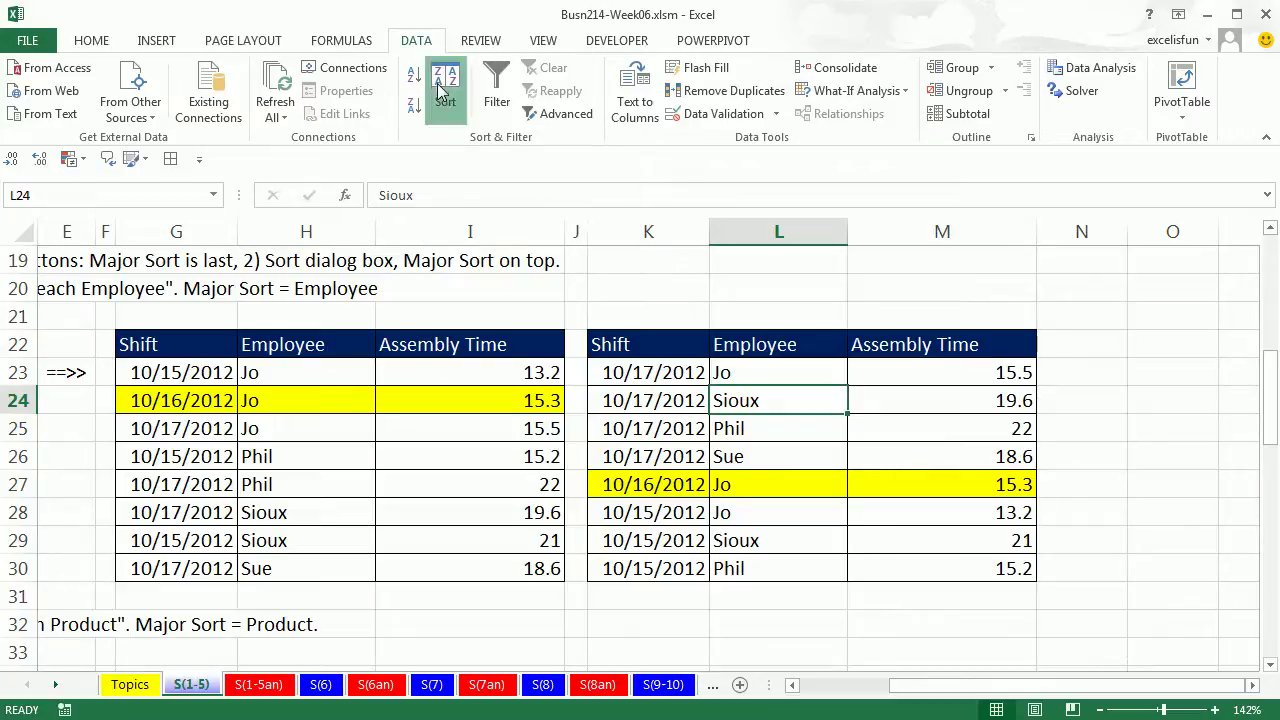
drag(694, 441, 797, 334)
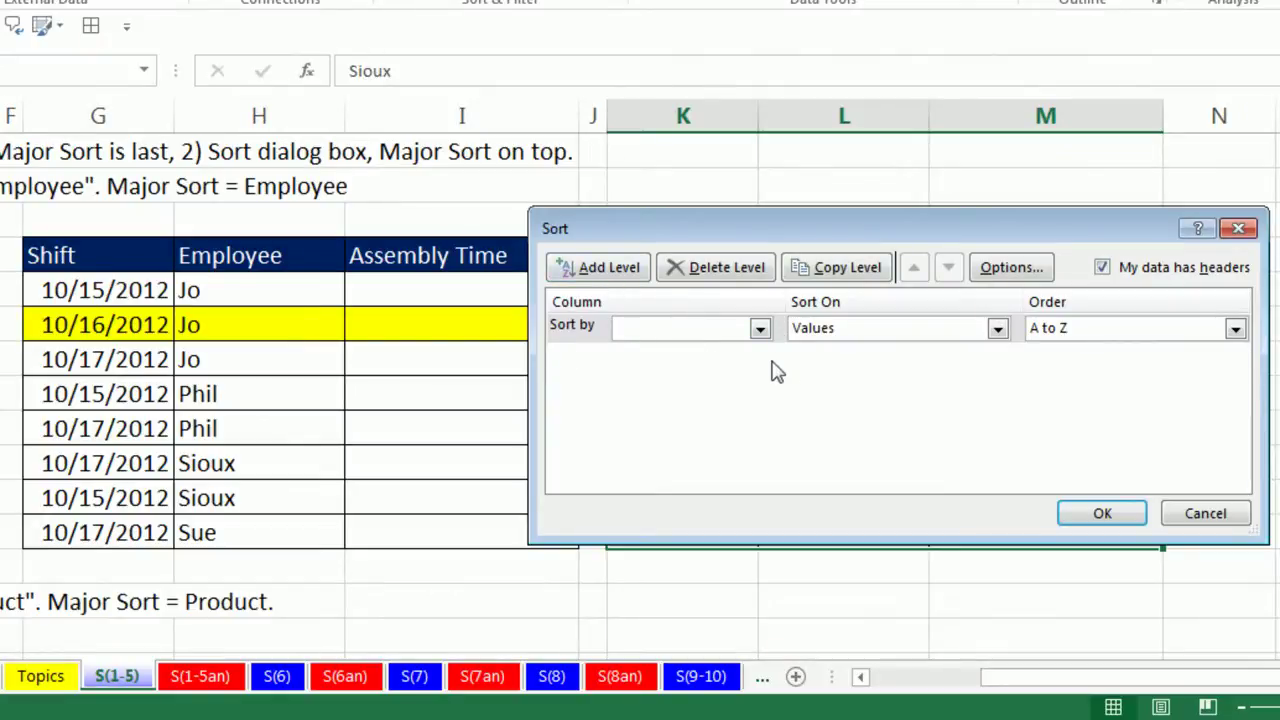
click(760, 330)
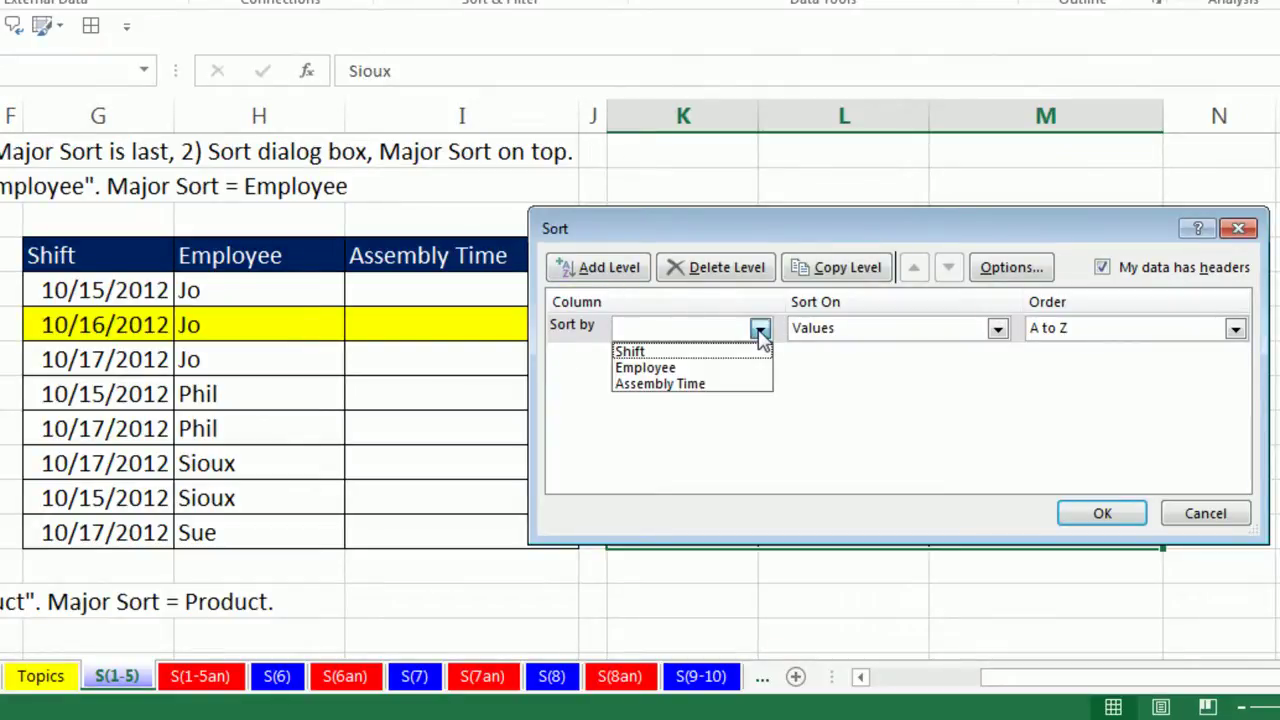
click(668, 369)
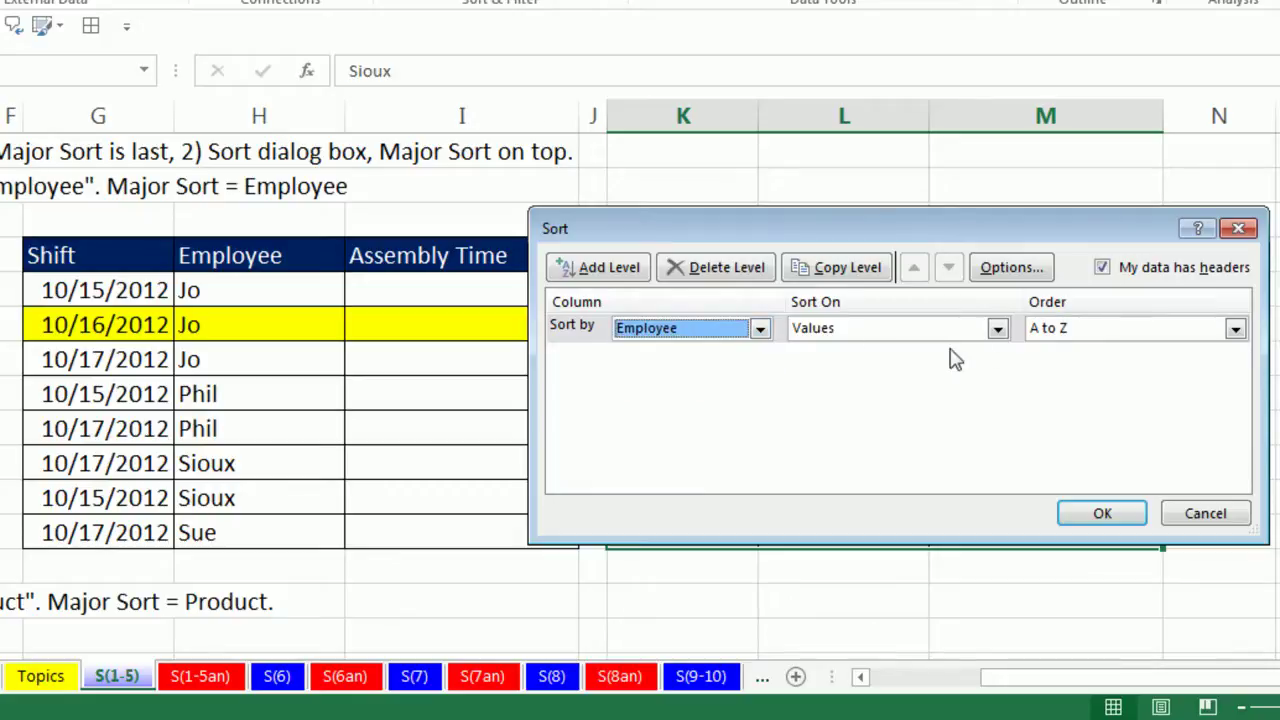
click(997, 330)
click(998, 332)
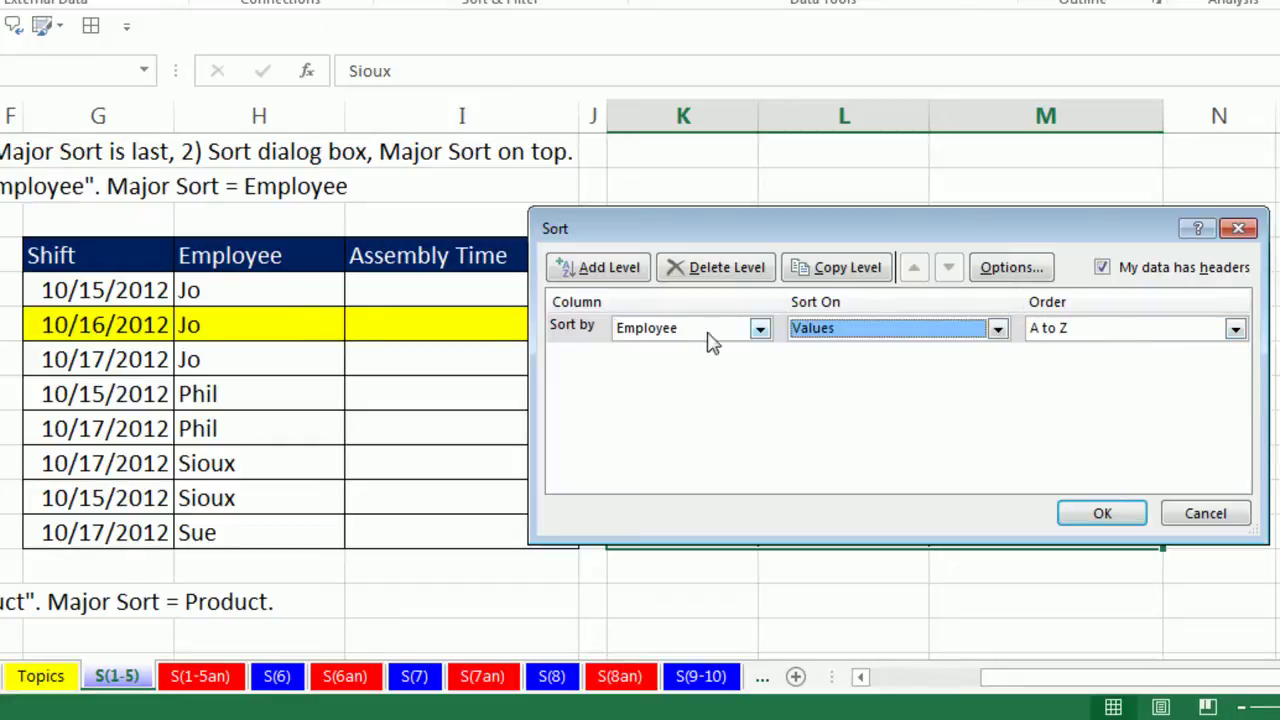
- Add a second sort level on Assembly Time values, smallest to largest, and apply the custom sort
click(609, 270)
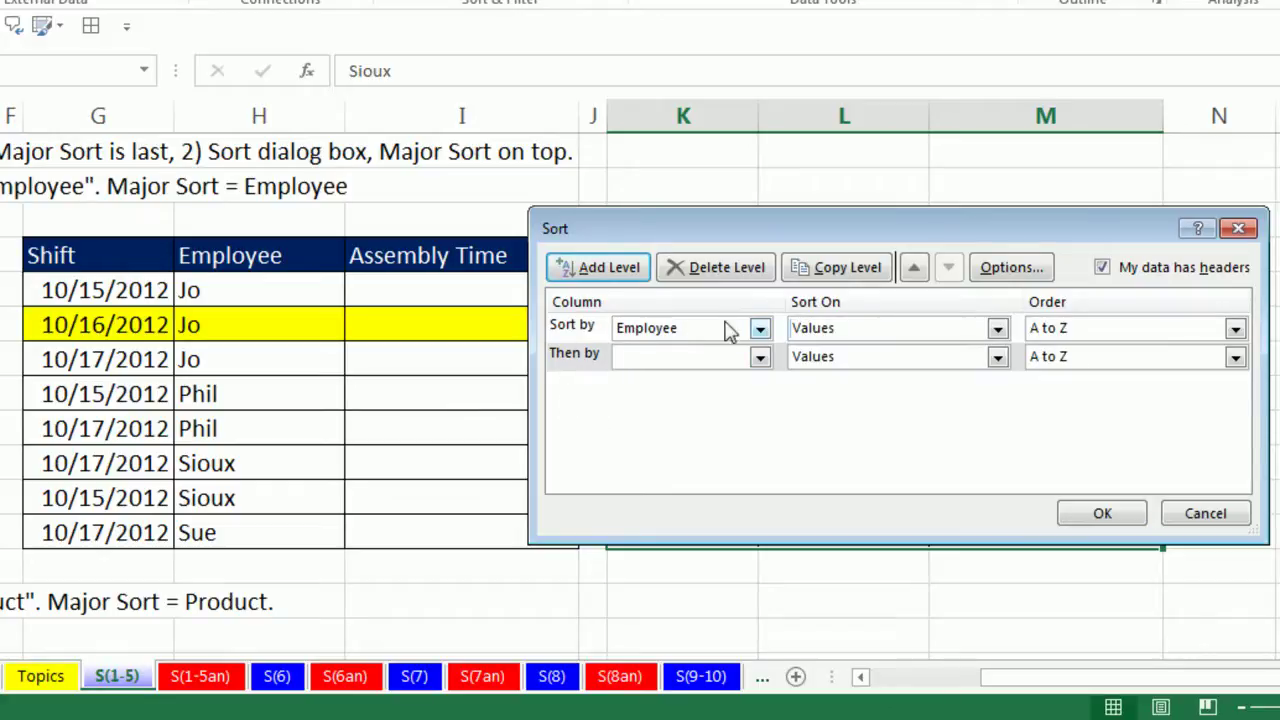
click(760, 358)
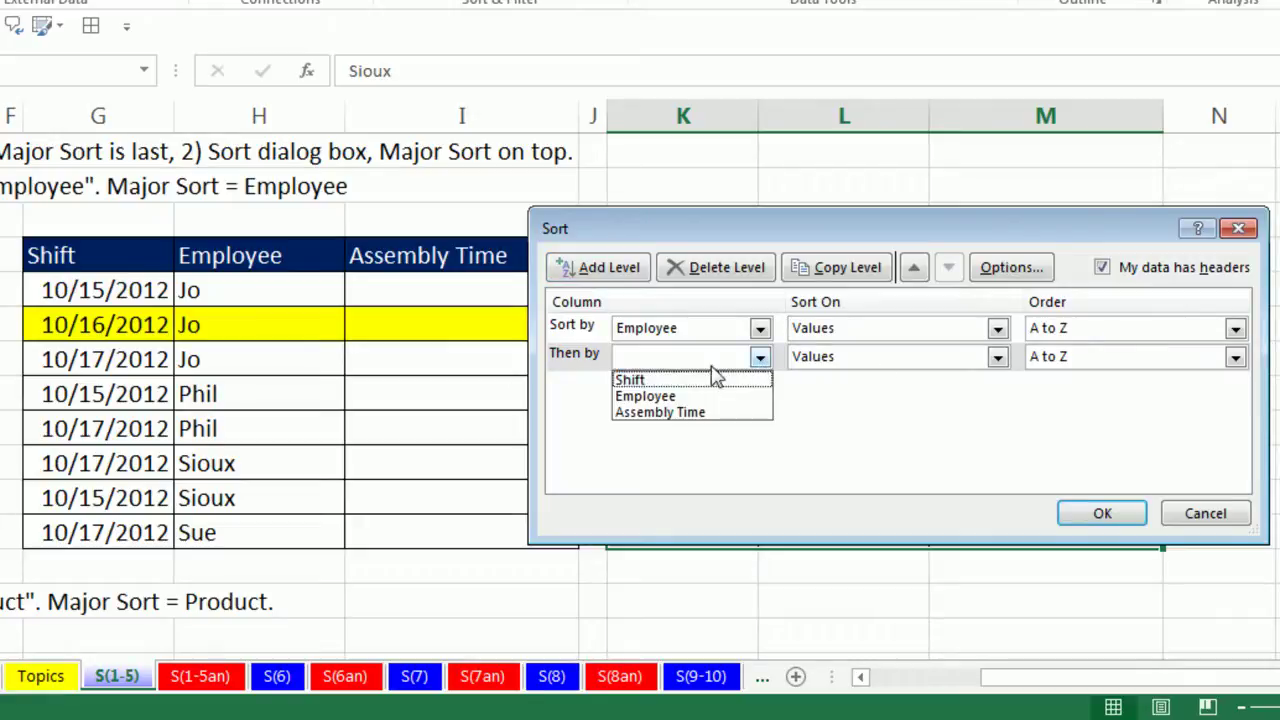
click(664, 412)
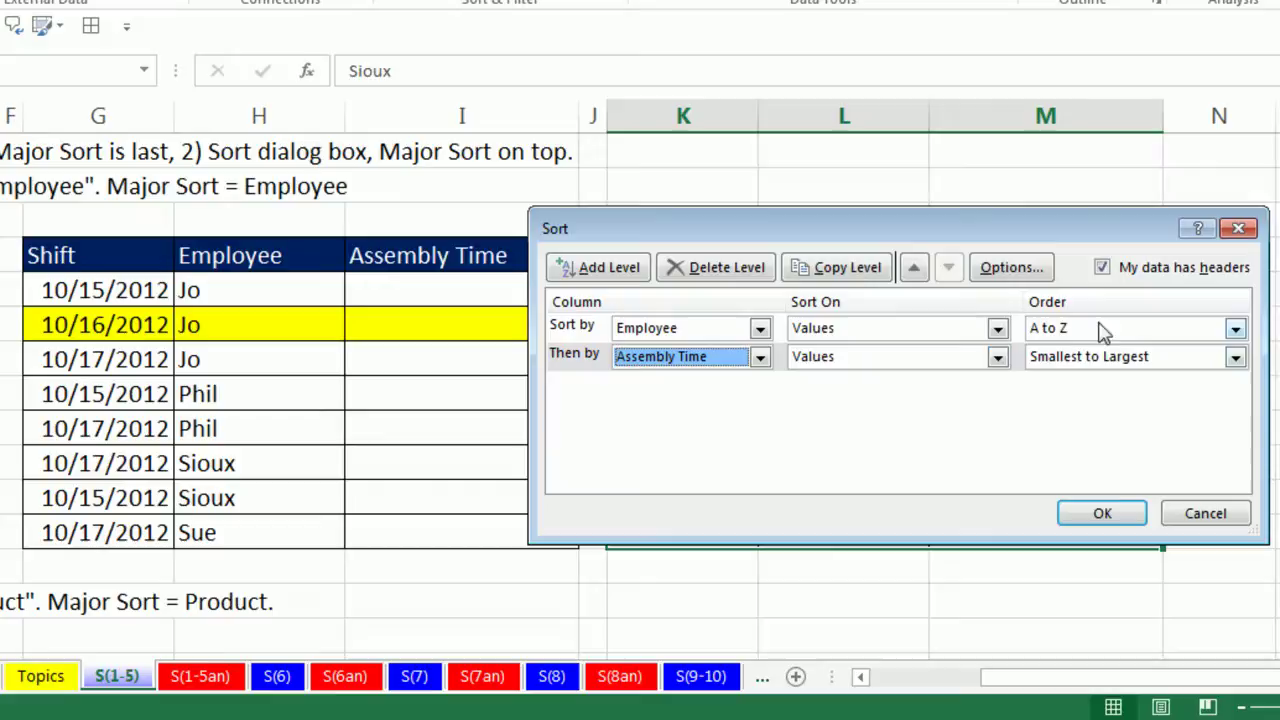
click(1102, 513)
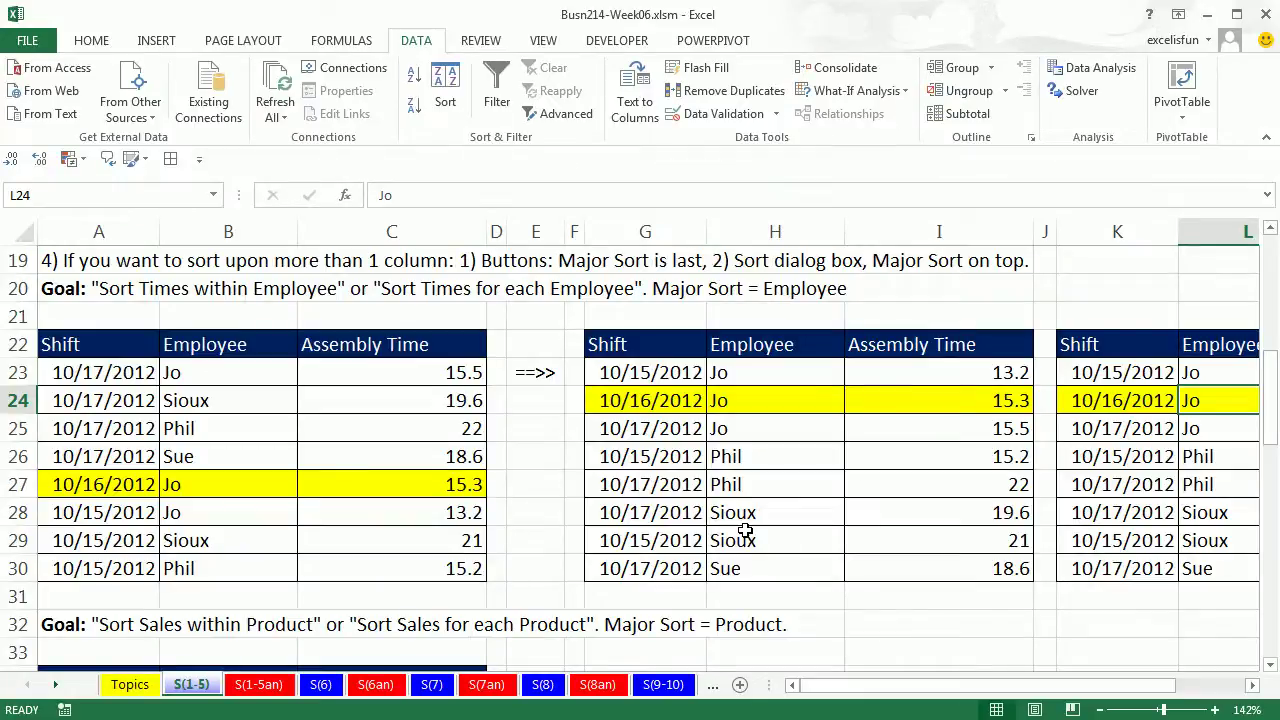
- Sort the Region, Product and Sales table by Sales largest to smallest, followed by Product A to Z as the major sort
scroll(245, 545, down, 2)
scroll(743, 537, down, 2)
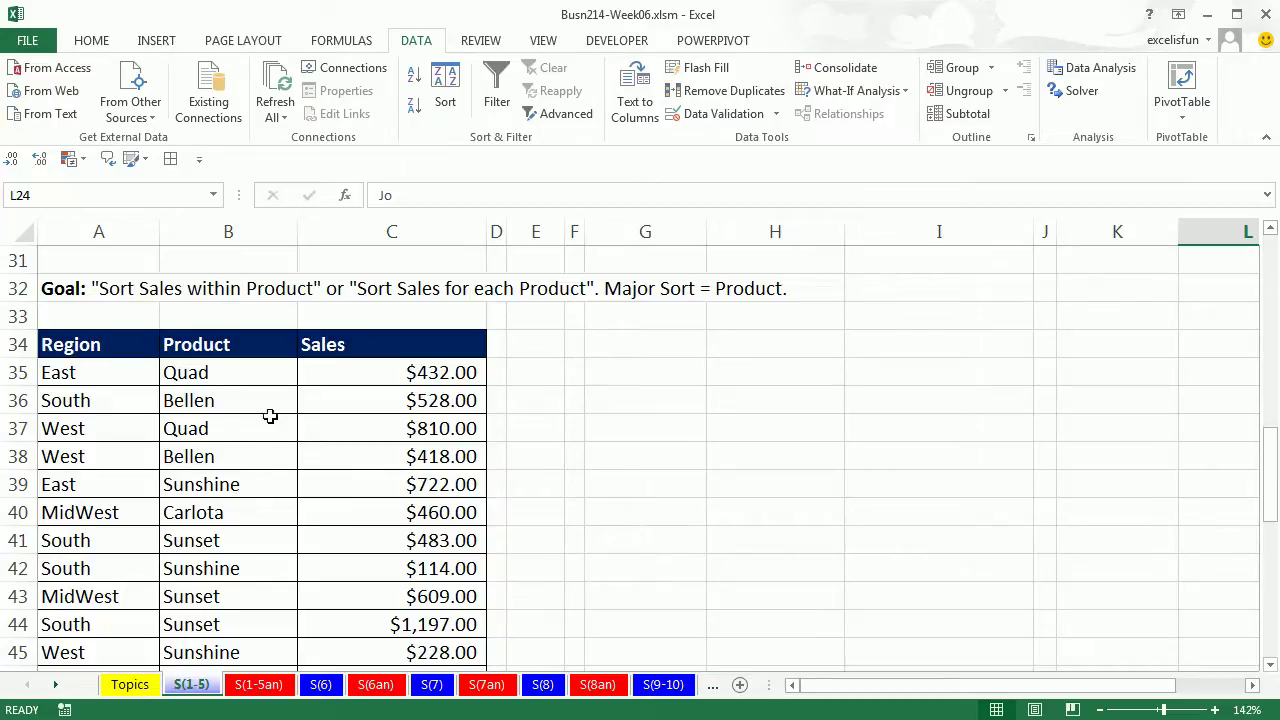
click(414, 404)
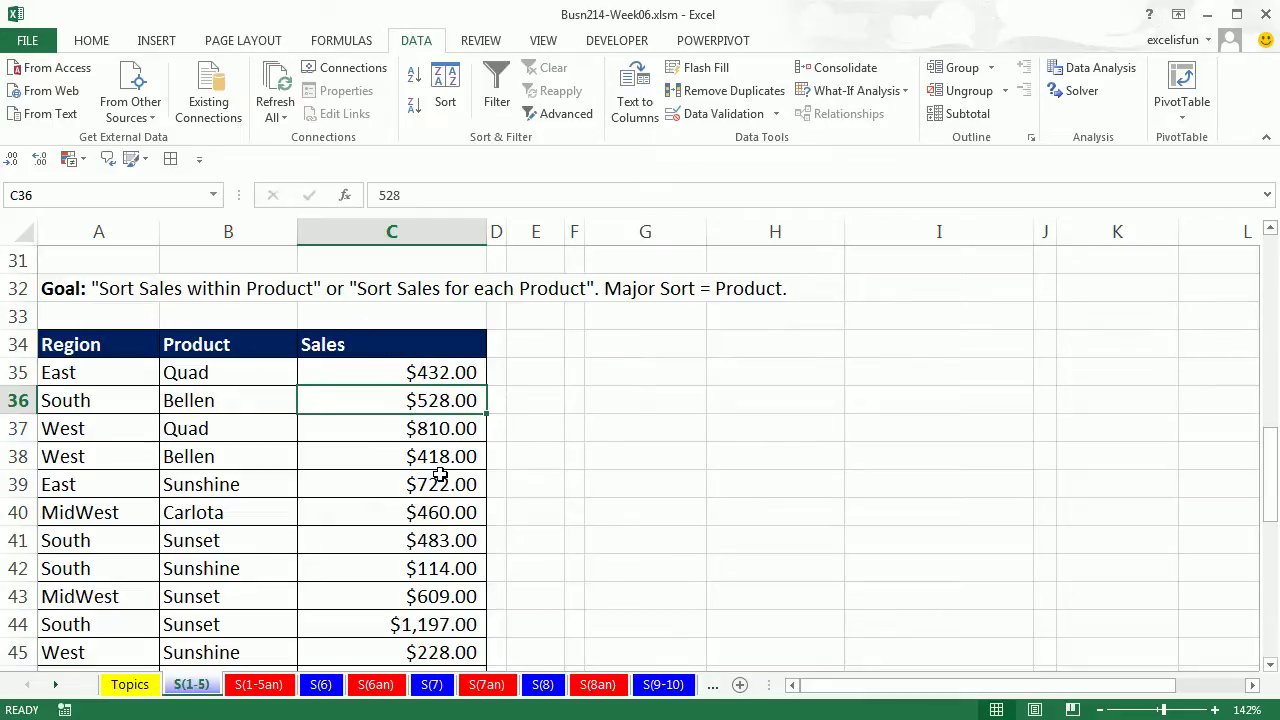
click(414, 86)
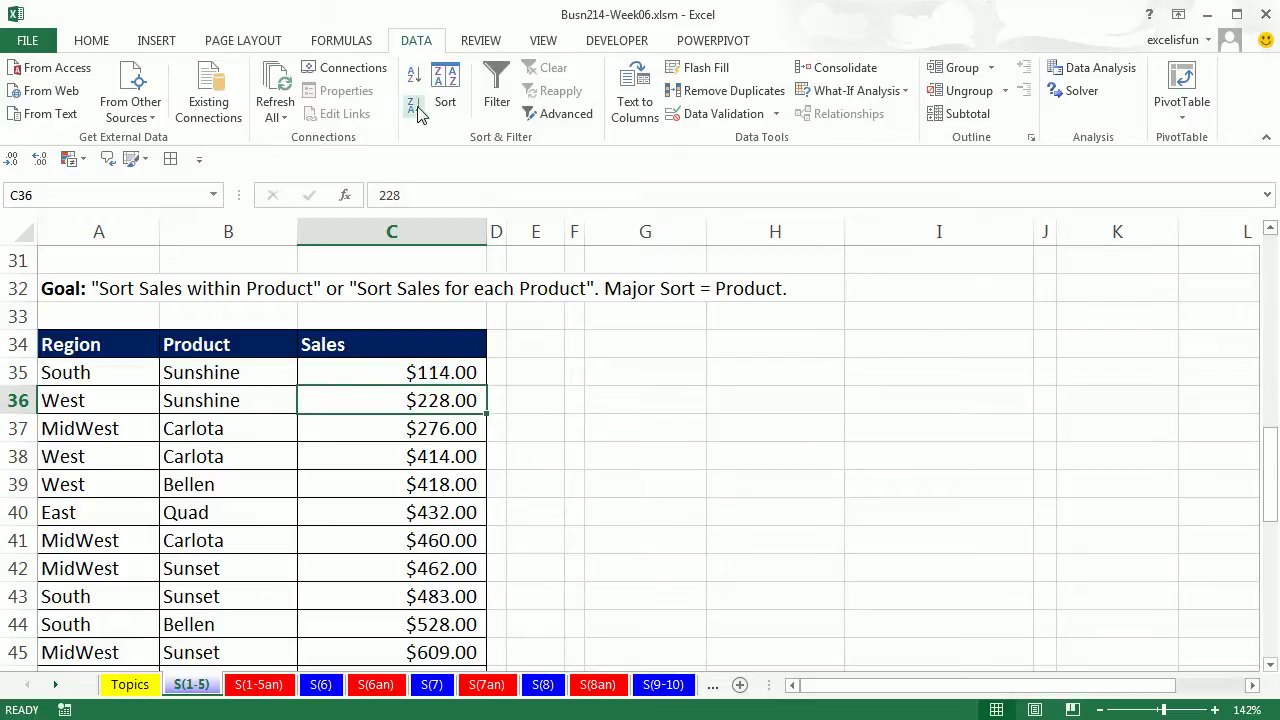
click(414, 108)
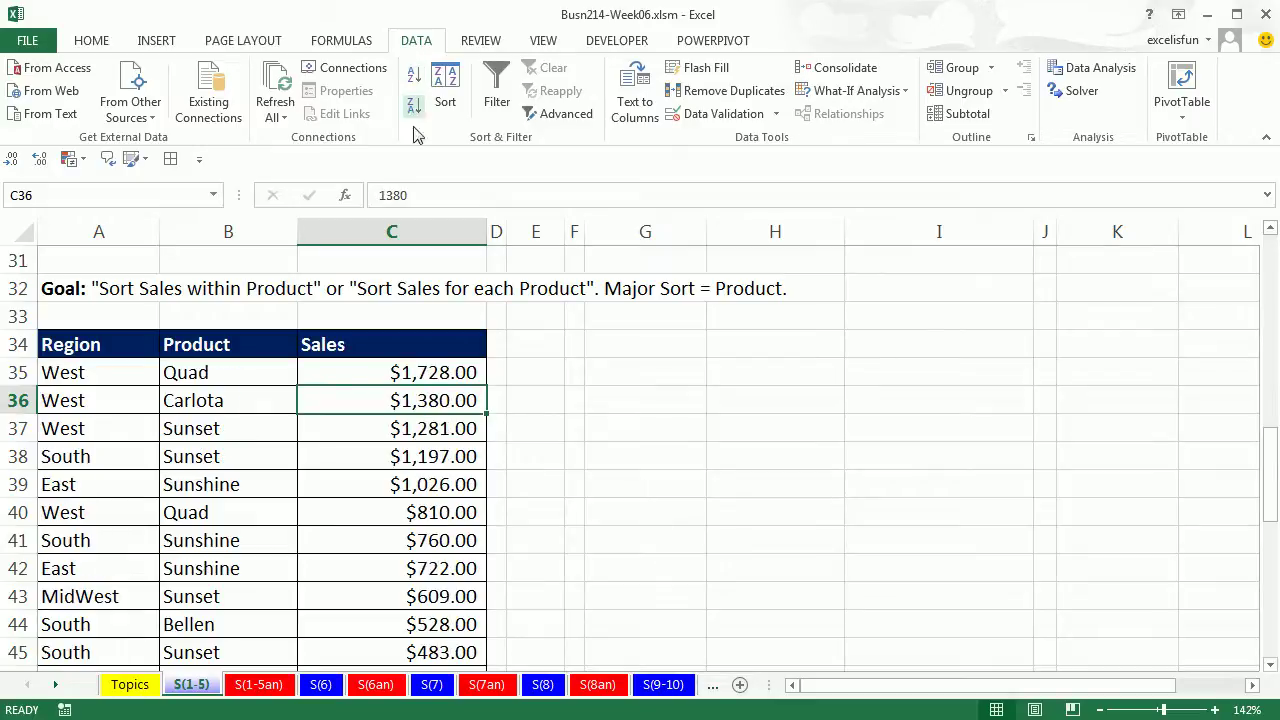
click(247, 412)
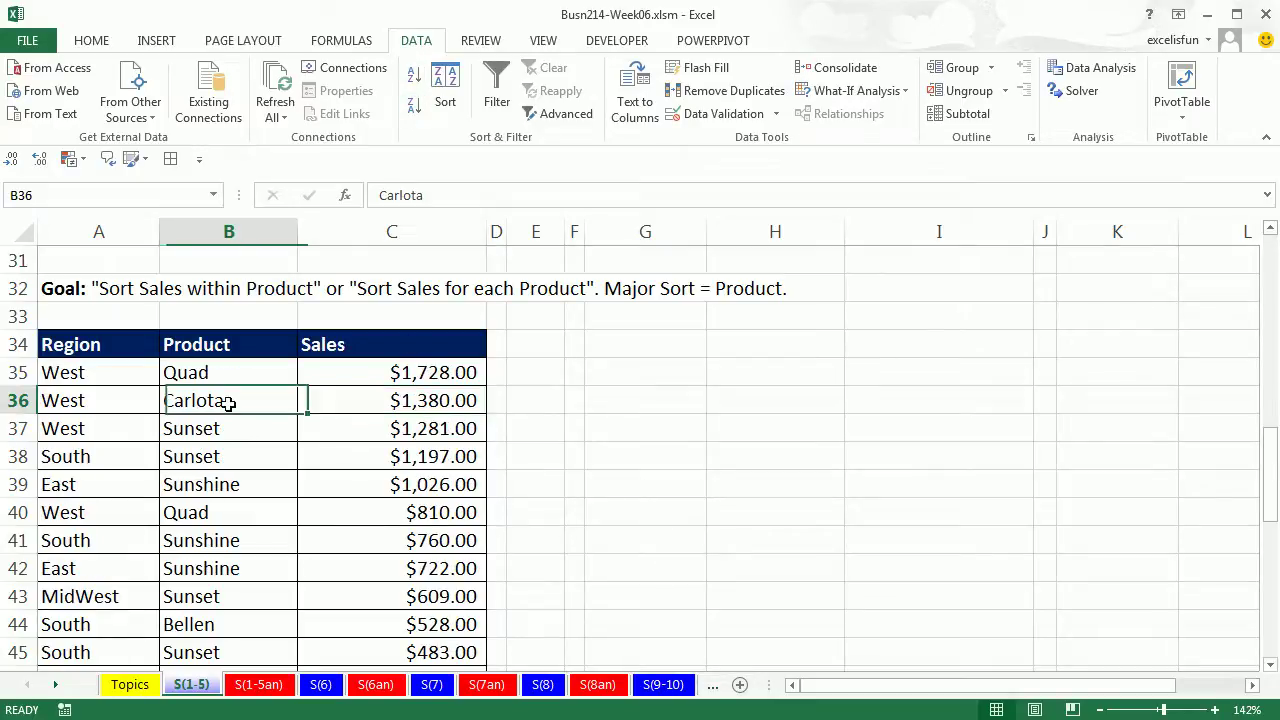
click(414, 86)
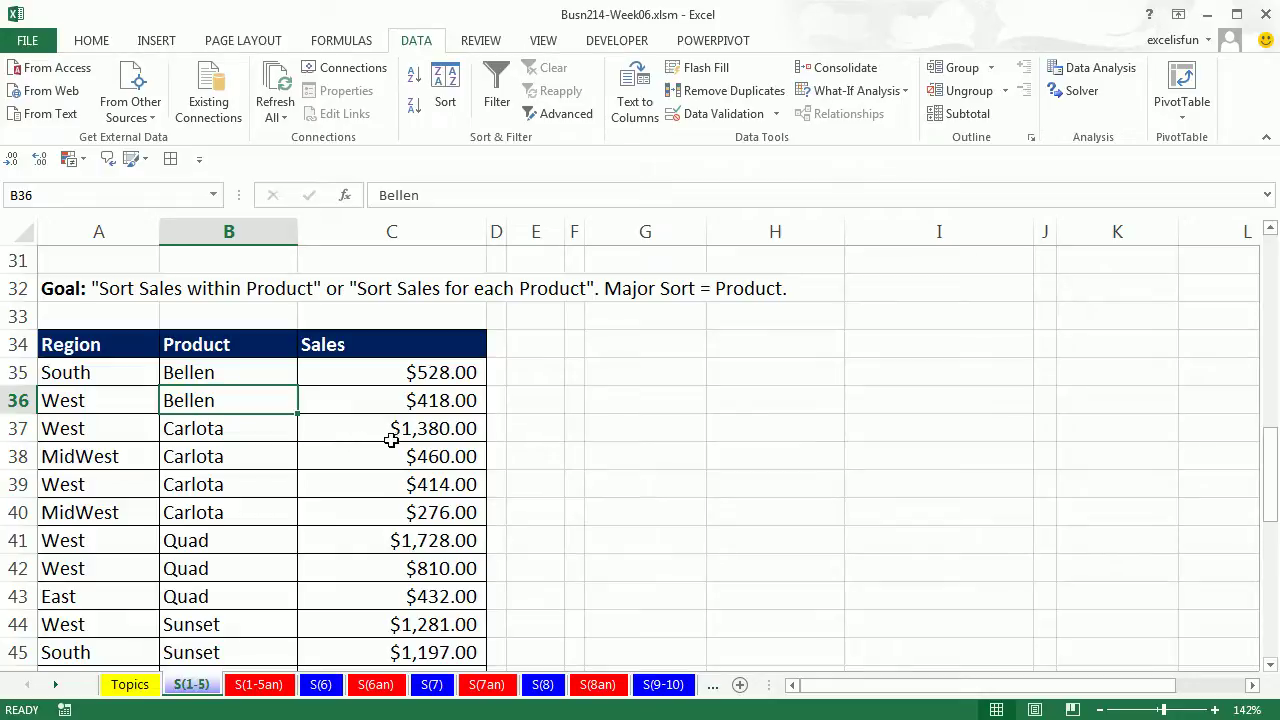
- Try sorting the headerless number list in A58:A66 smallest to largest from a single selected cell, undoing each attempt
click(658, 558)
scroll(660, 556, down, 7)
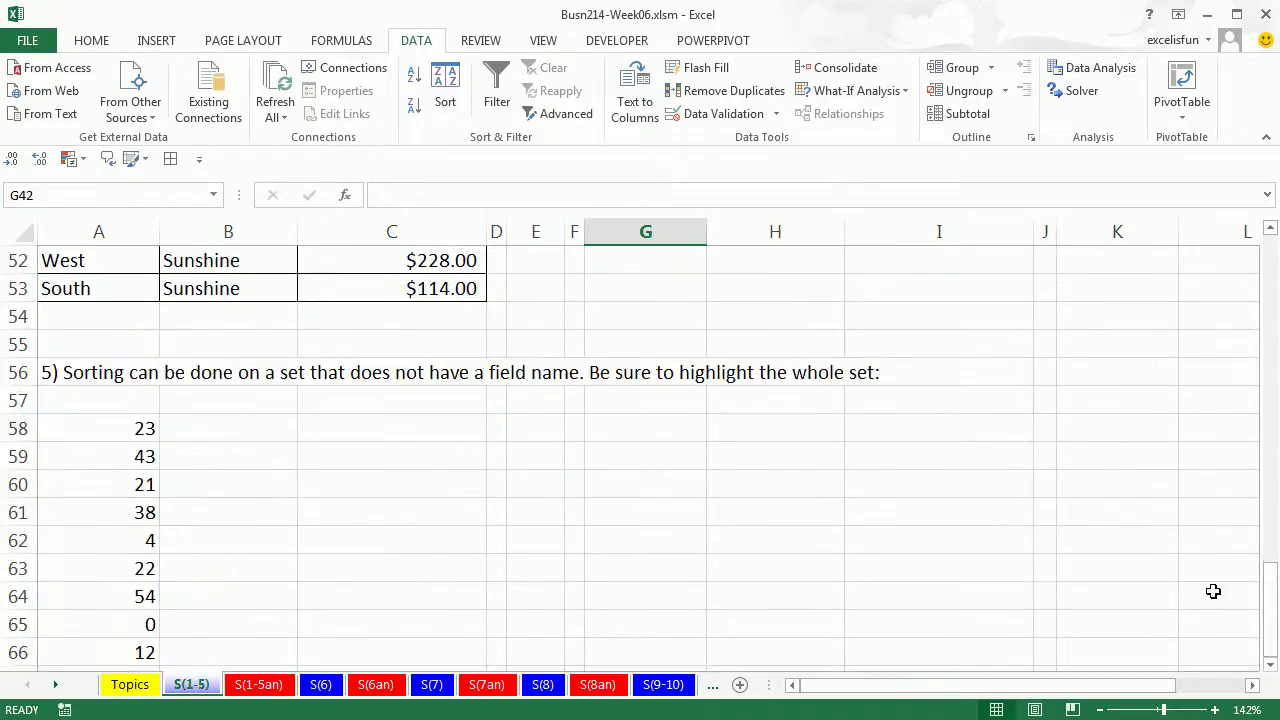
scroll(1218, 610, down, 1)
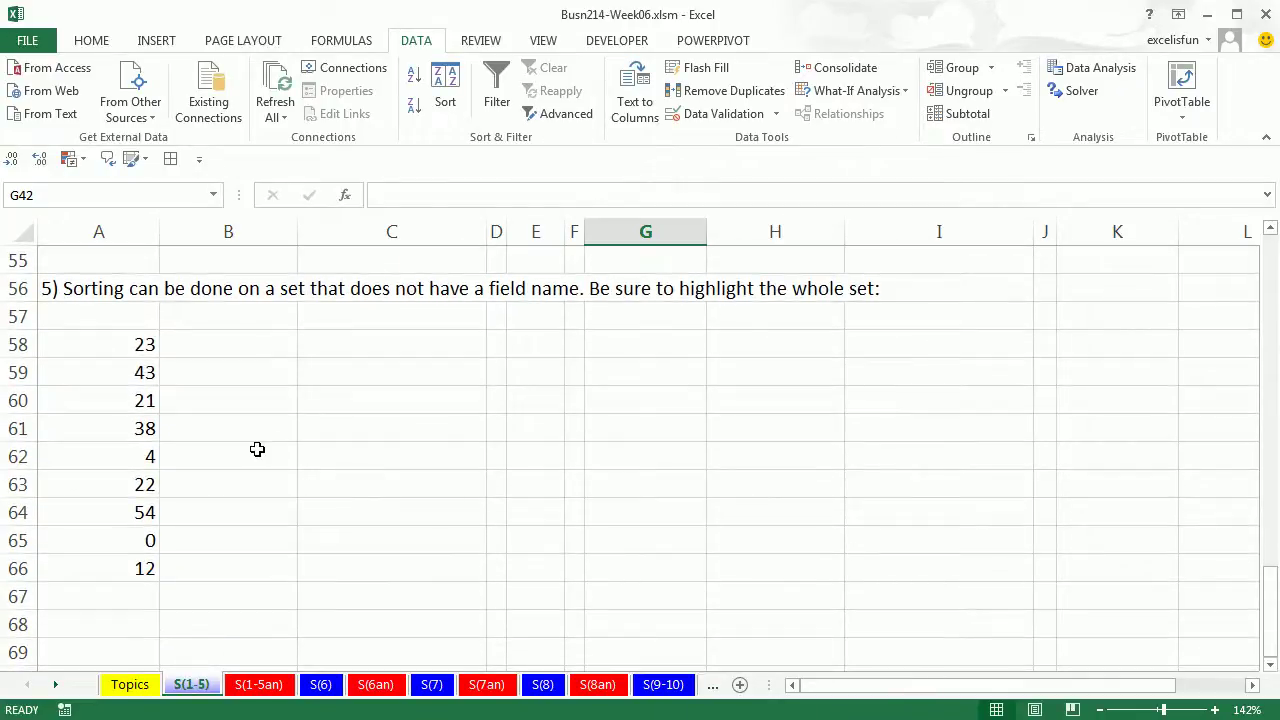
scroll(200, 449, up, 1)
scroll(286, 449, down, 1)
click(93, 373)
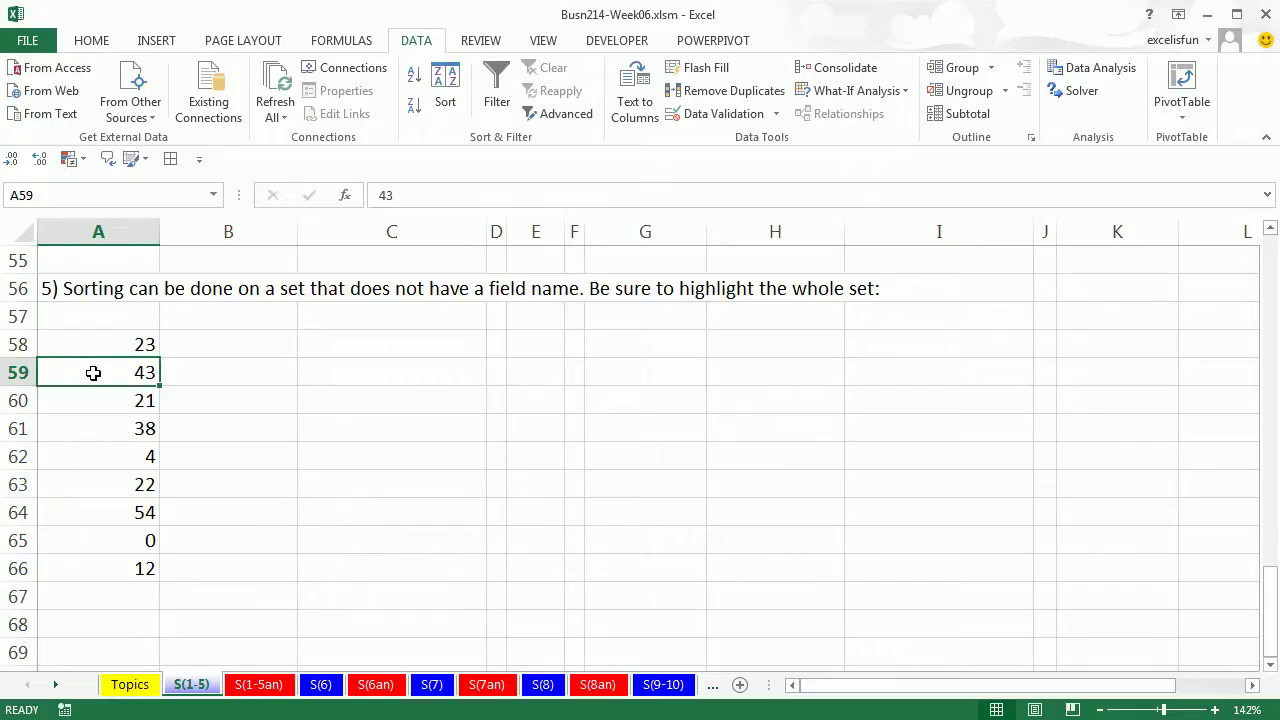
click(416, 82)
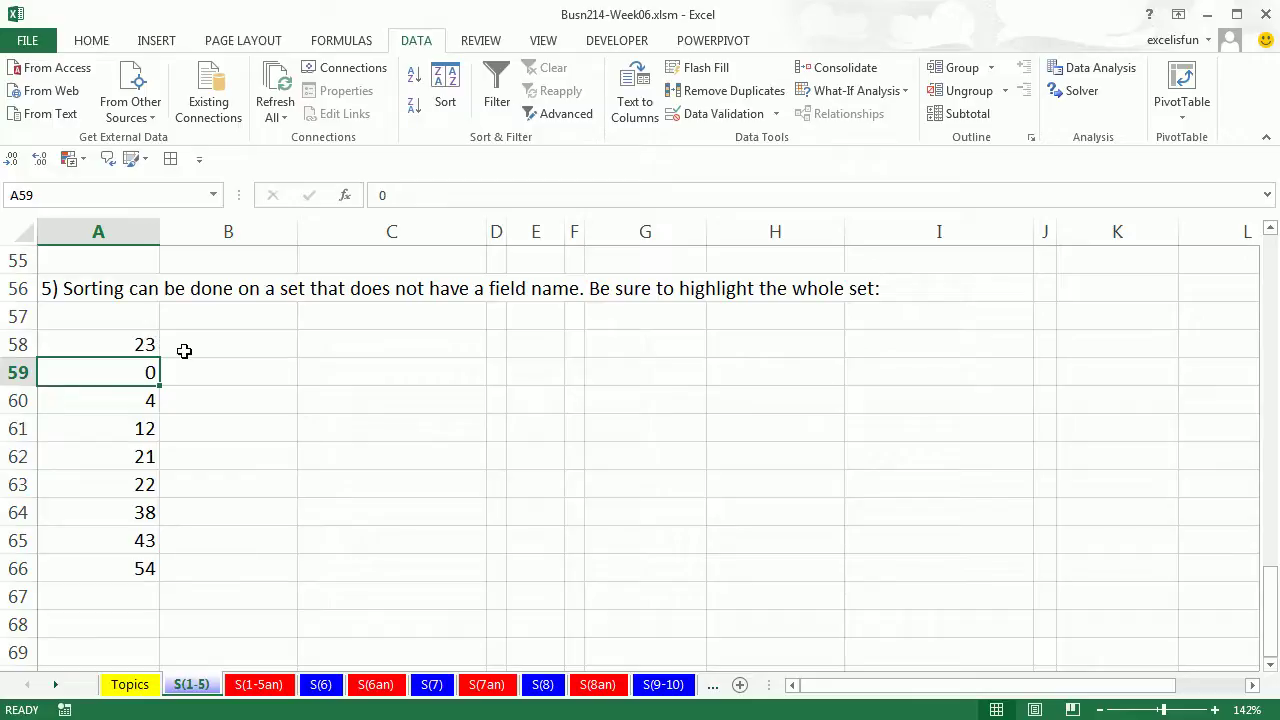
key(ctrl+z)
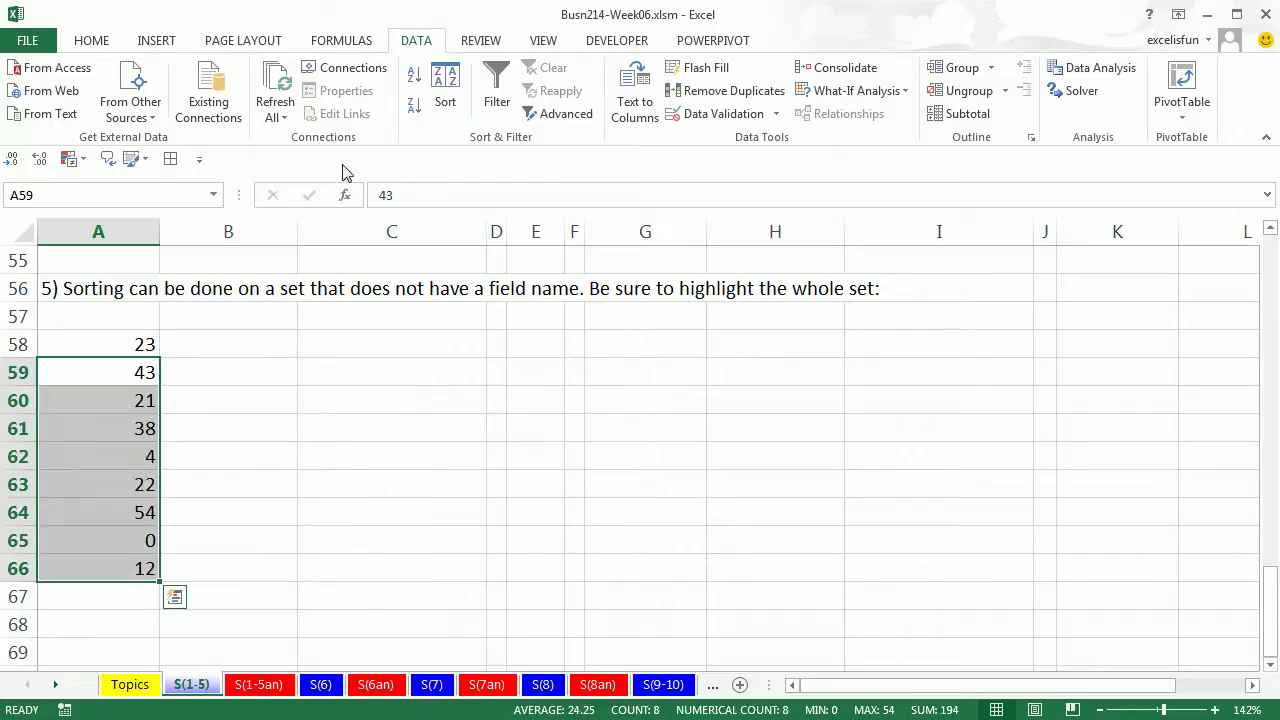
click(120, 421)
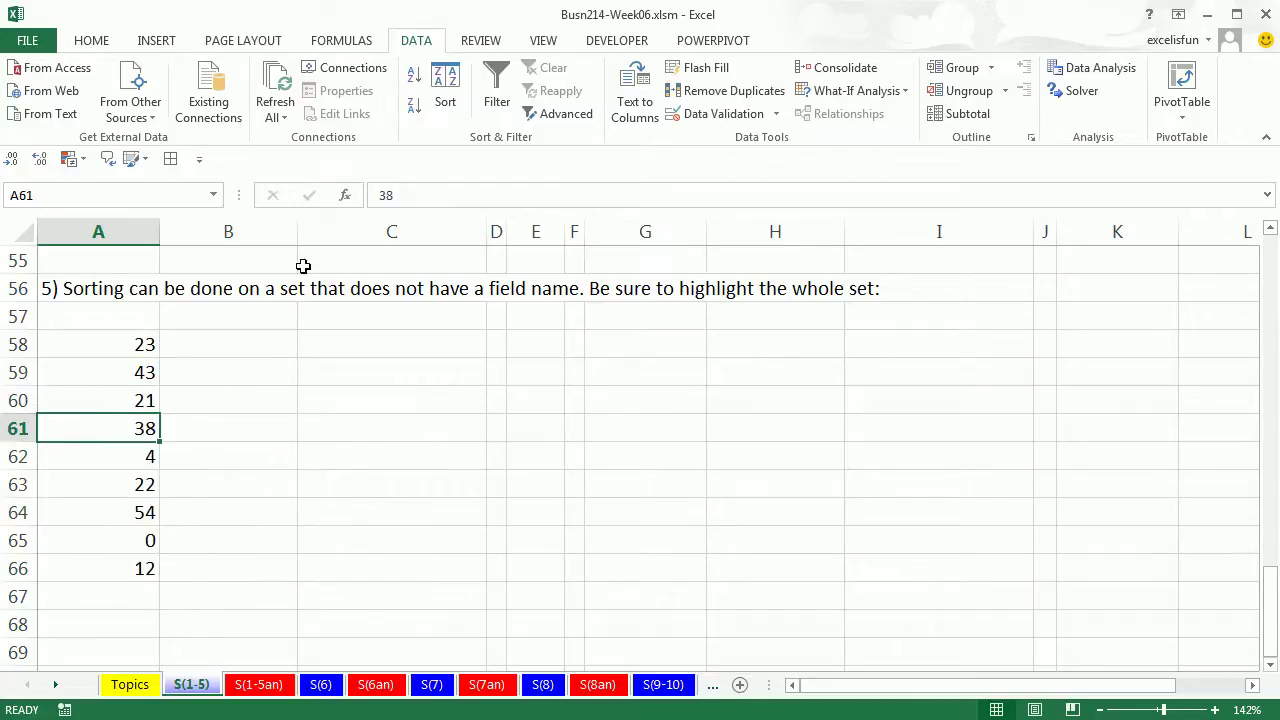
click(414, 76)
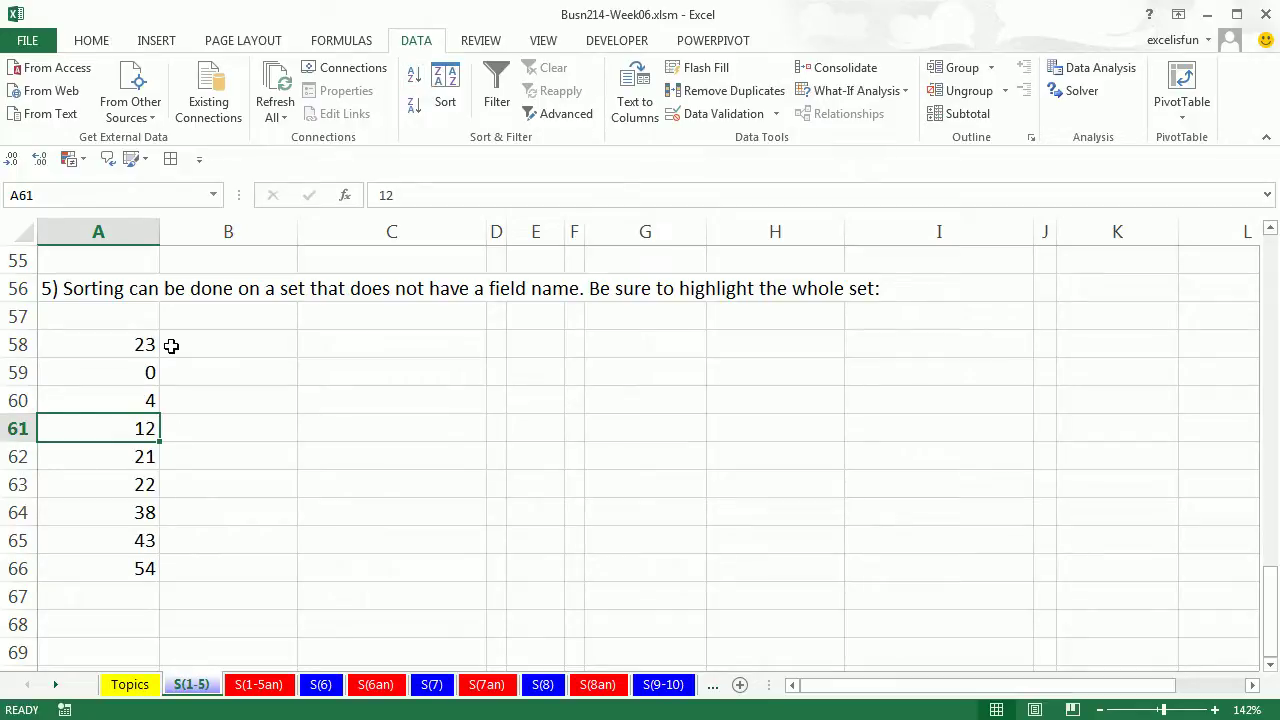
key(ctrl+z)
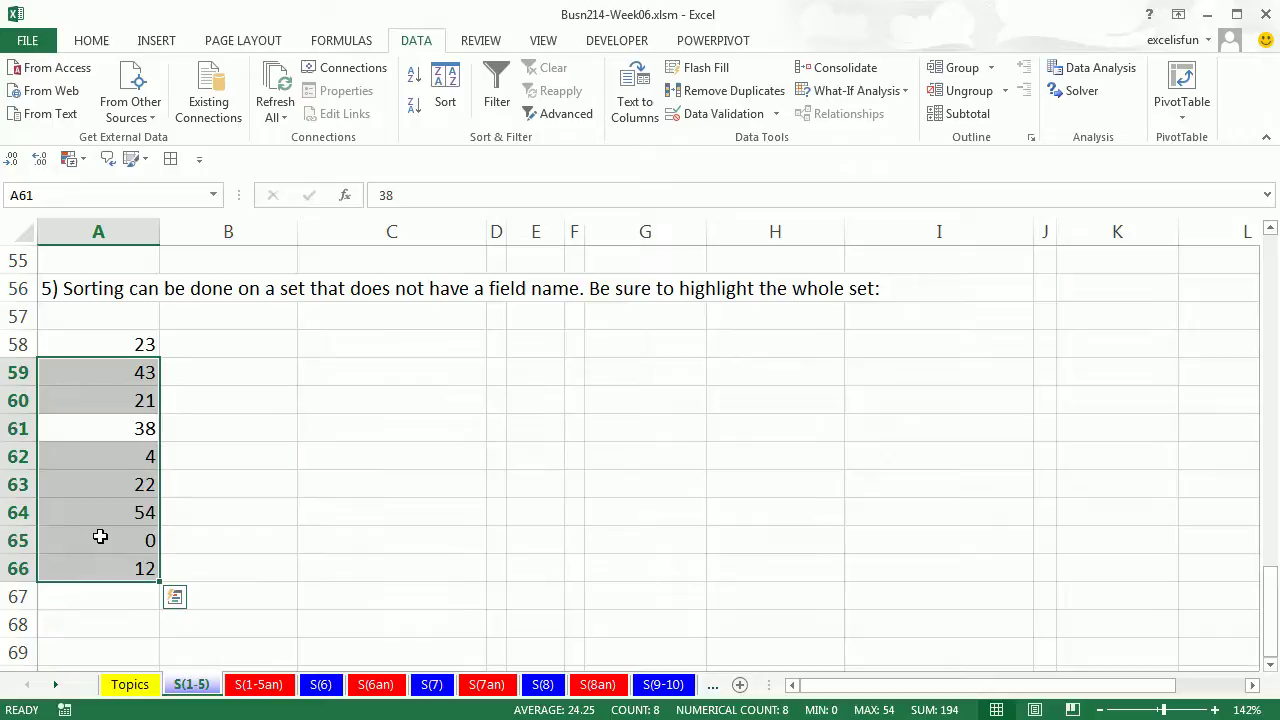
- Custom sort the whole range A58:A66 by Column A values smallest to largest, with the data set as having no headers
drag(121, 344, 123, 568)
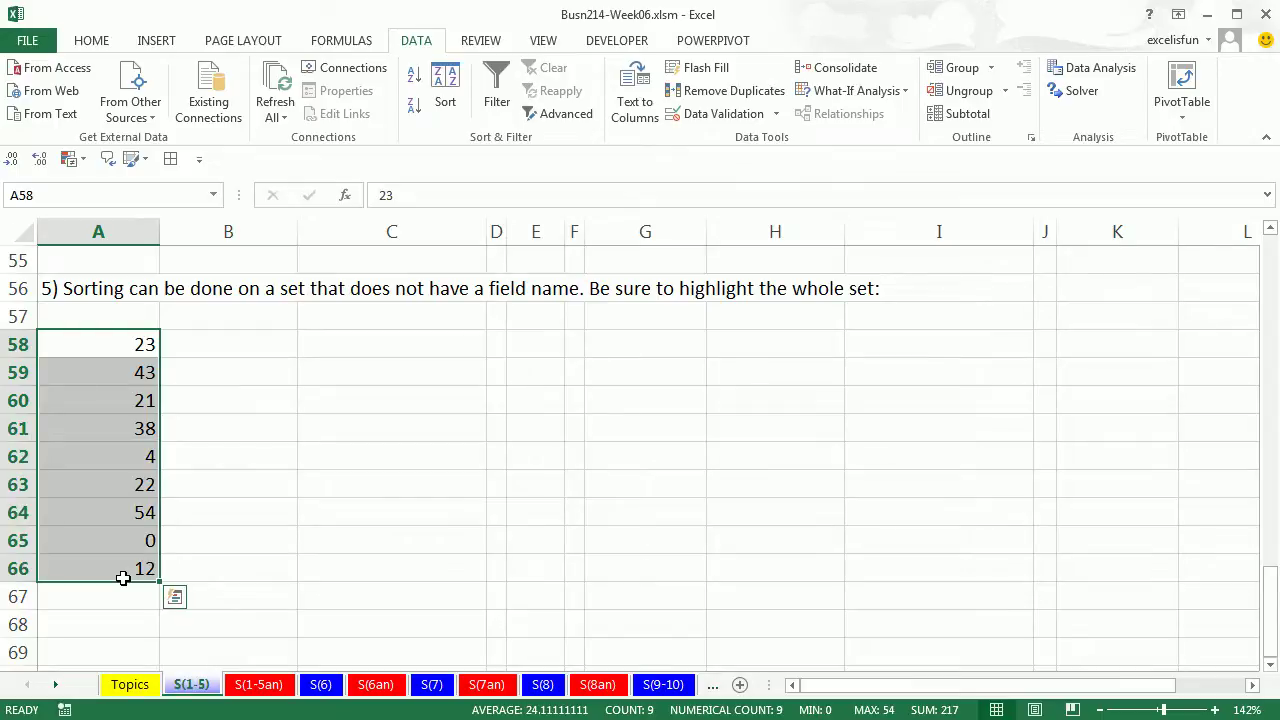
click(446, 98)
drag(920, 323, 631, 258)
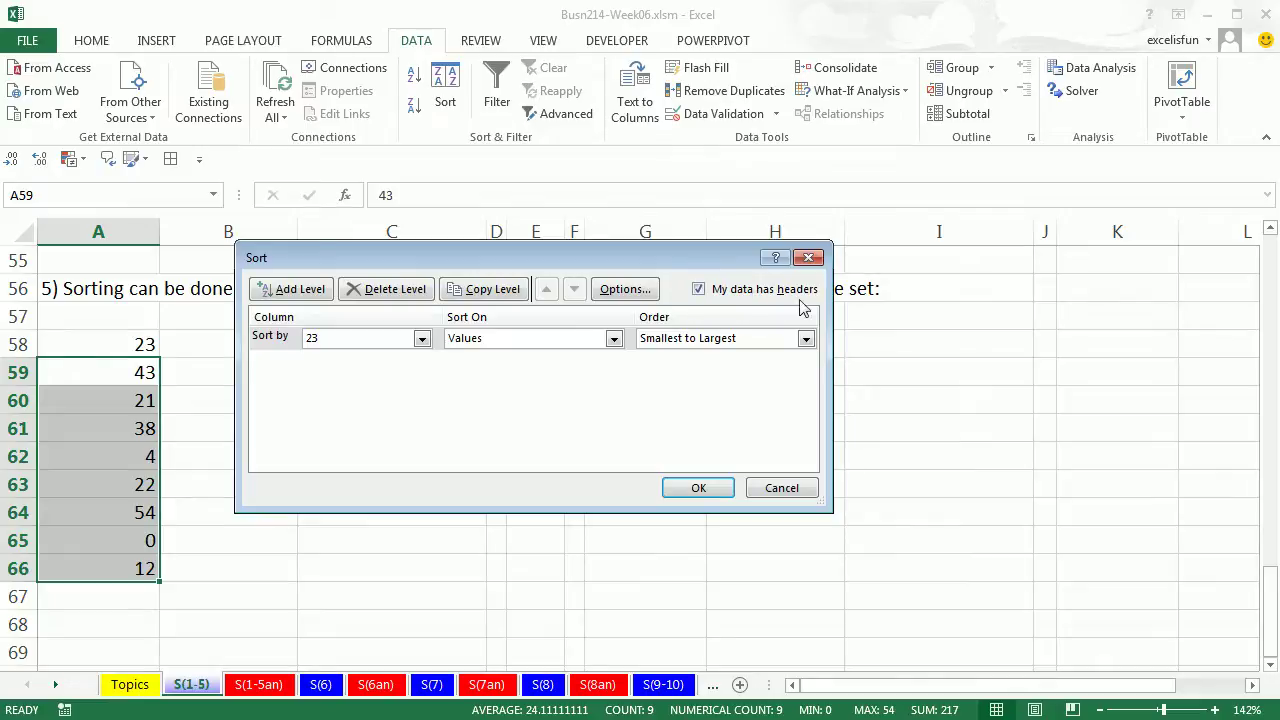
click(698, 289)
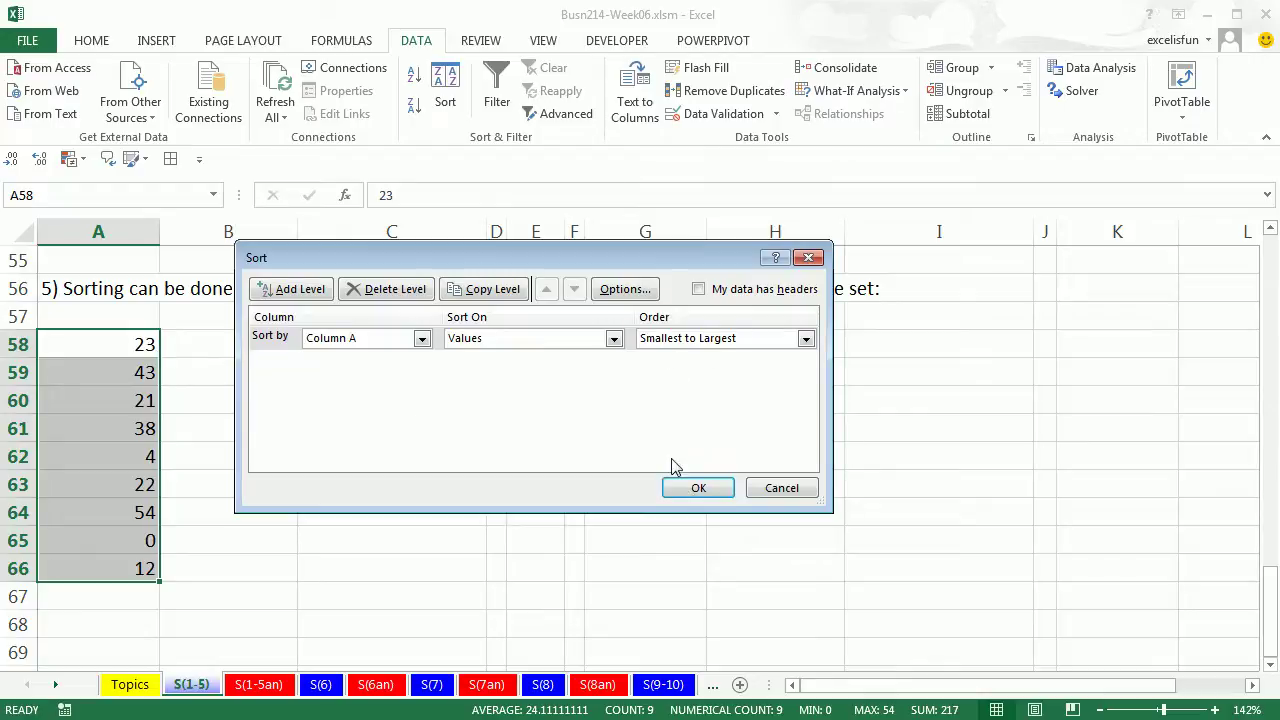
click(686, 489)
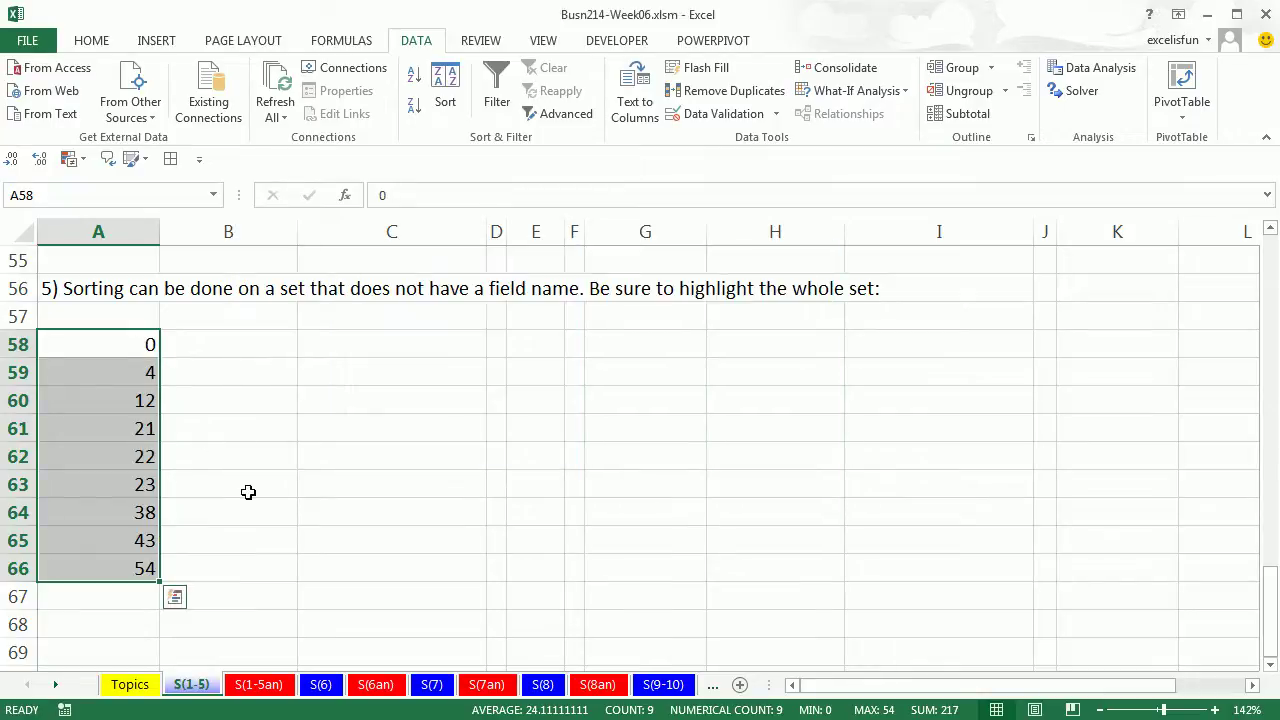
- On the S(6) sheet, examine the ASCII number table, comparing the codes for uppercase A, B and C with lowercase c
click(320, 688)
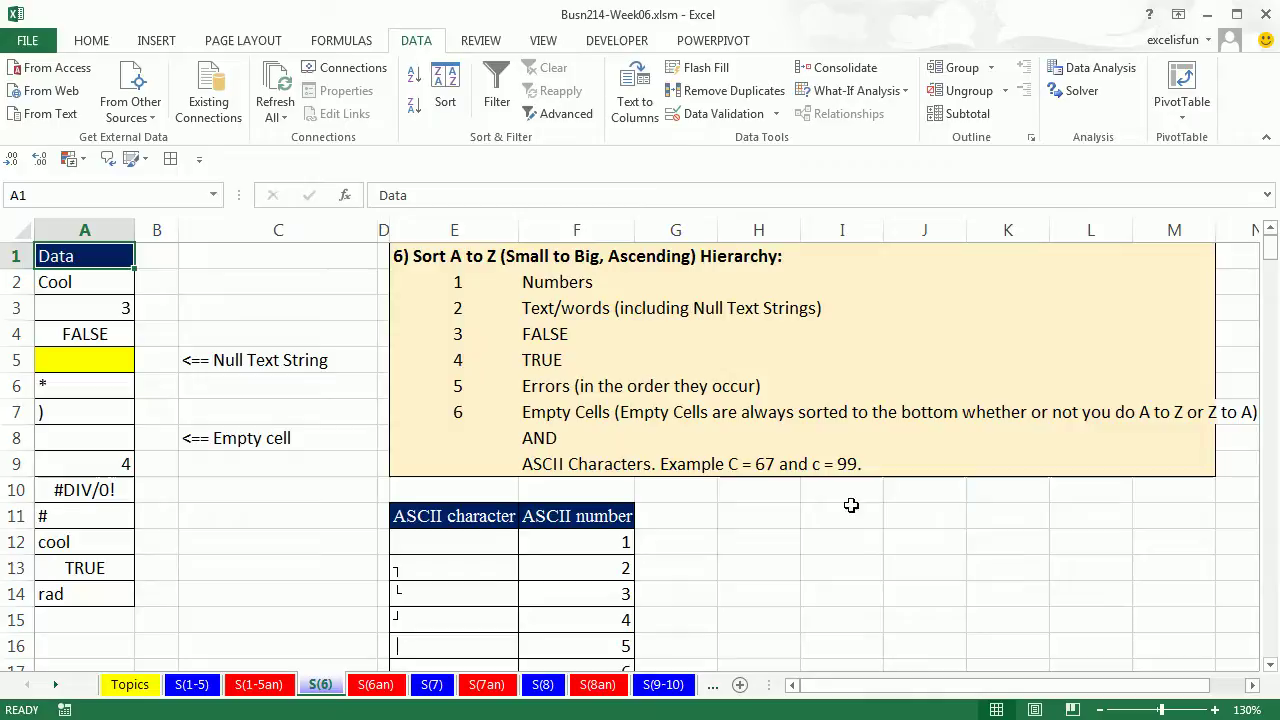
click(573, 541)
scroll(573, 541, down, 2)
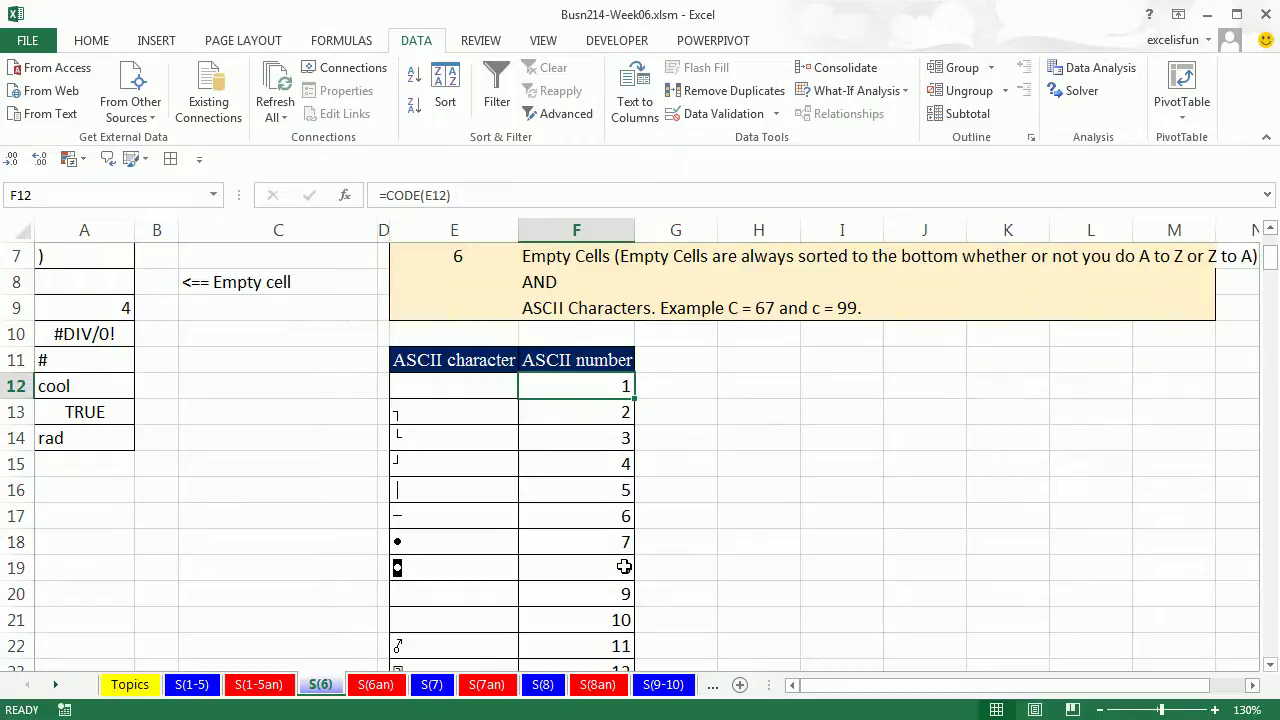
scroll(623, 567, down, 12)
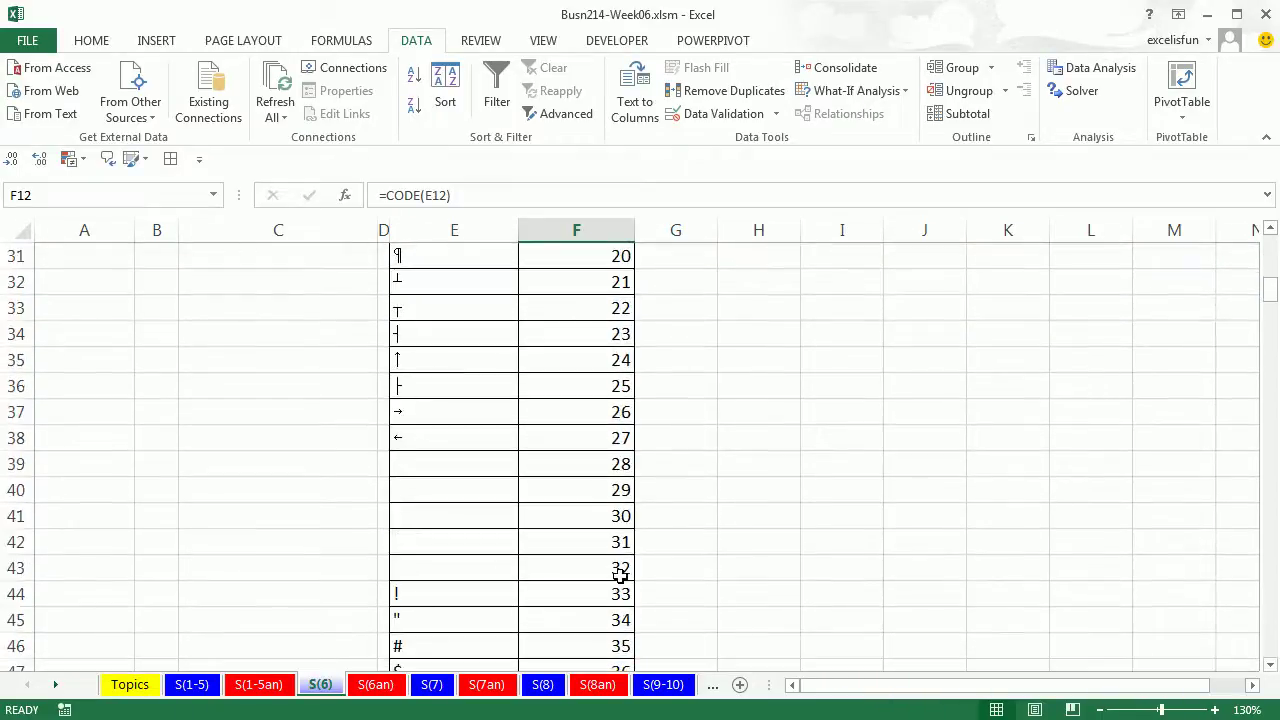
scroll(621, 581, down, 8)
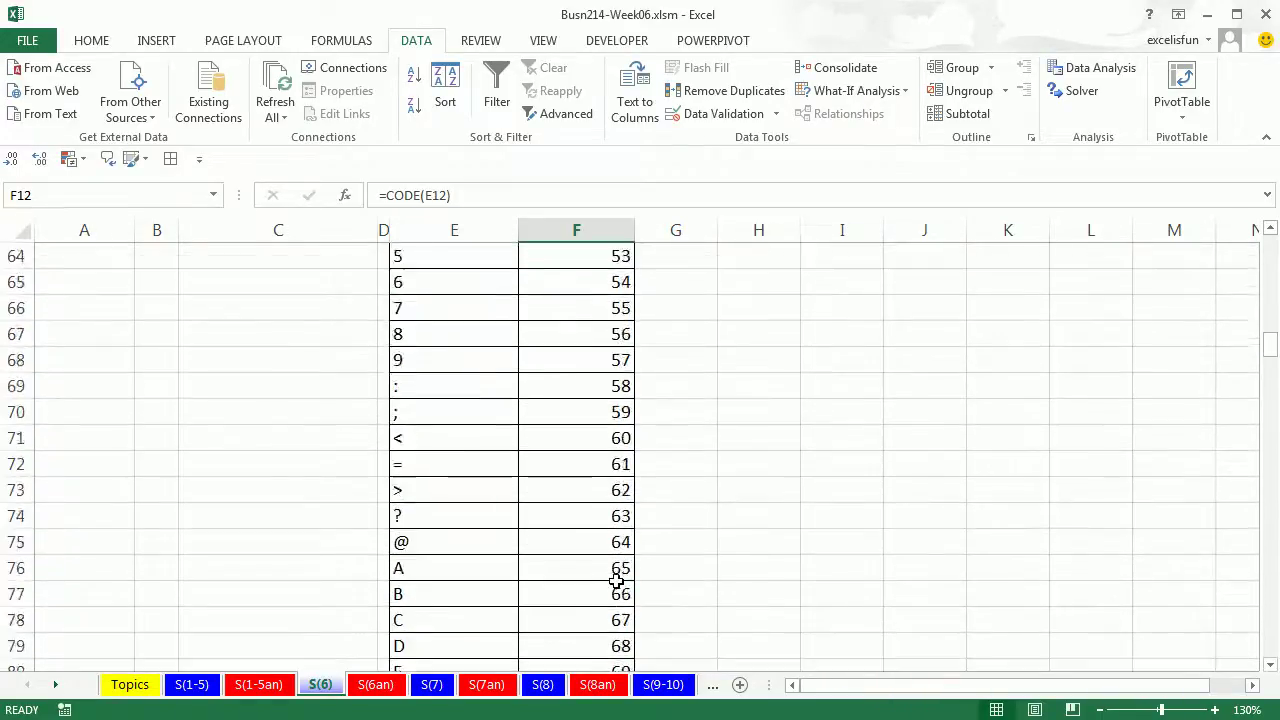
scroll(612, 580, down, 1)
drag(420, 411, 553, 414)
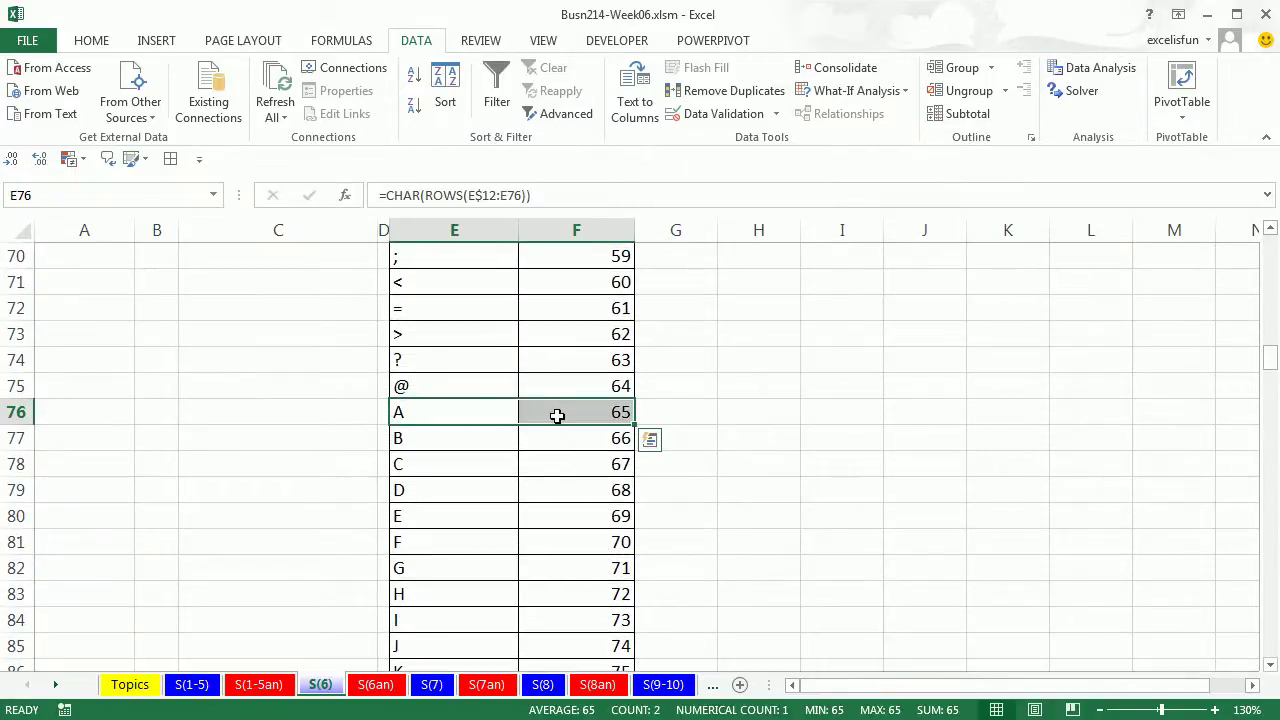
scroll(553, 435, down, 5)
scroll(550, 440, up, 4)
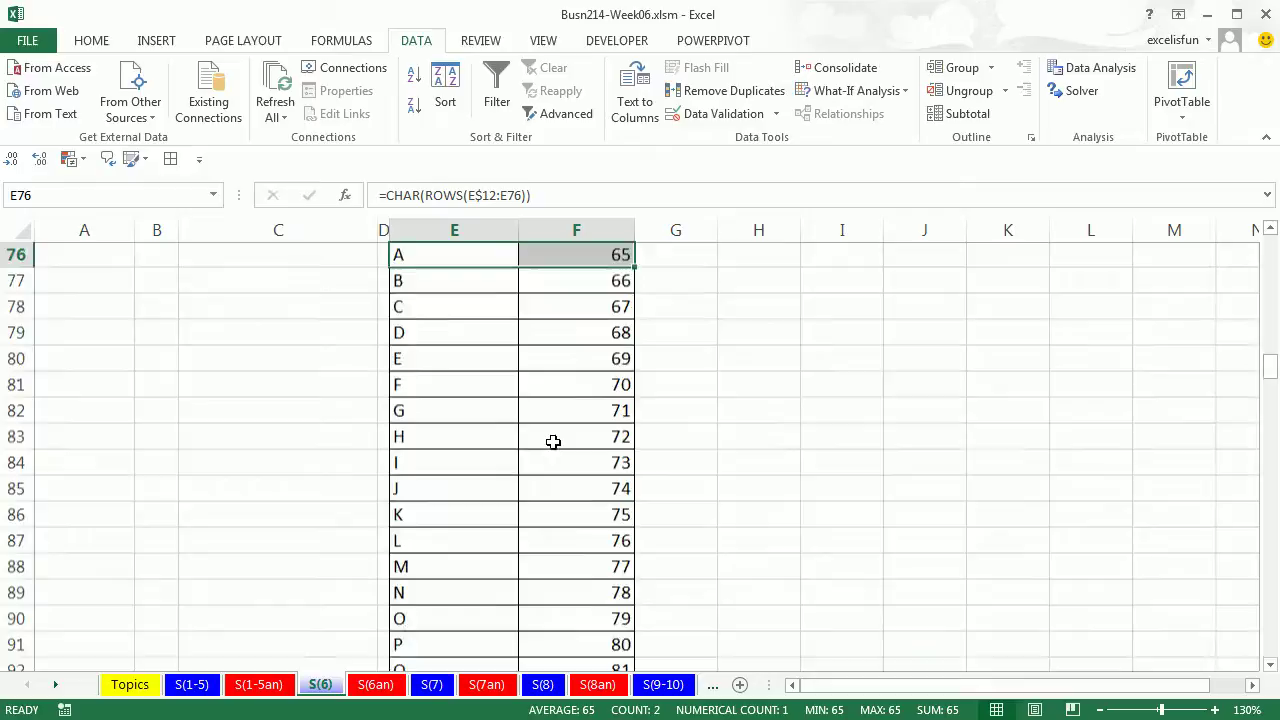
drag(430, 360, 560, 360)
drag(446, 386, 570, 392)
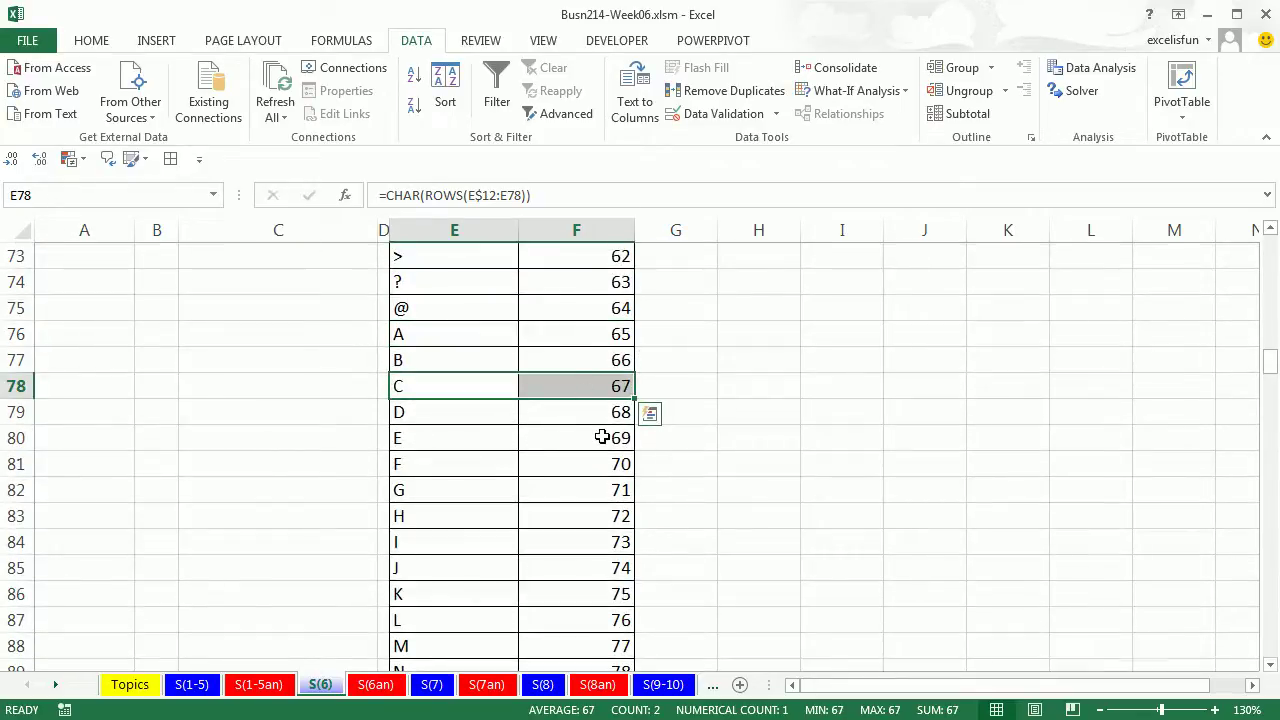
scroll(601, 437, down, 12)
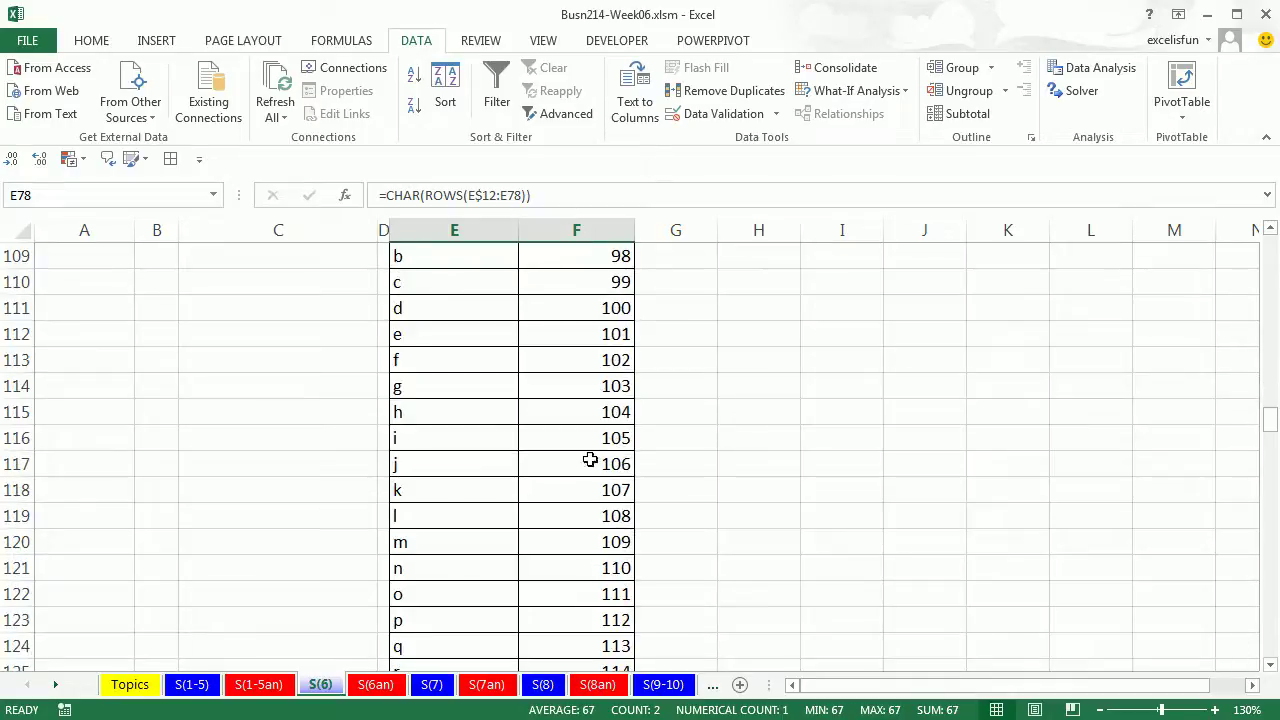
drag(413, 286, 590, 288)
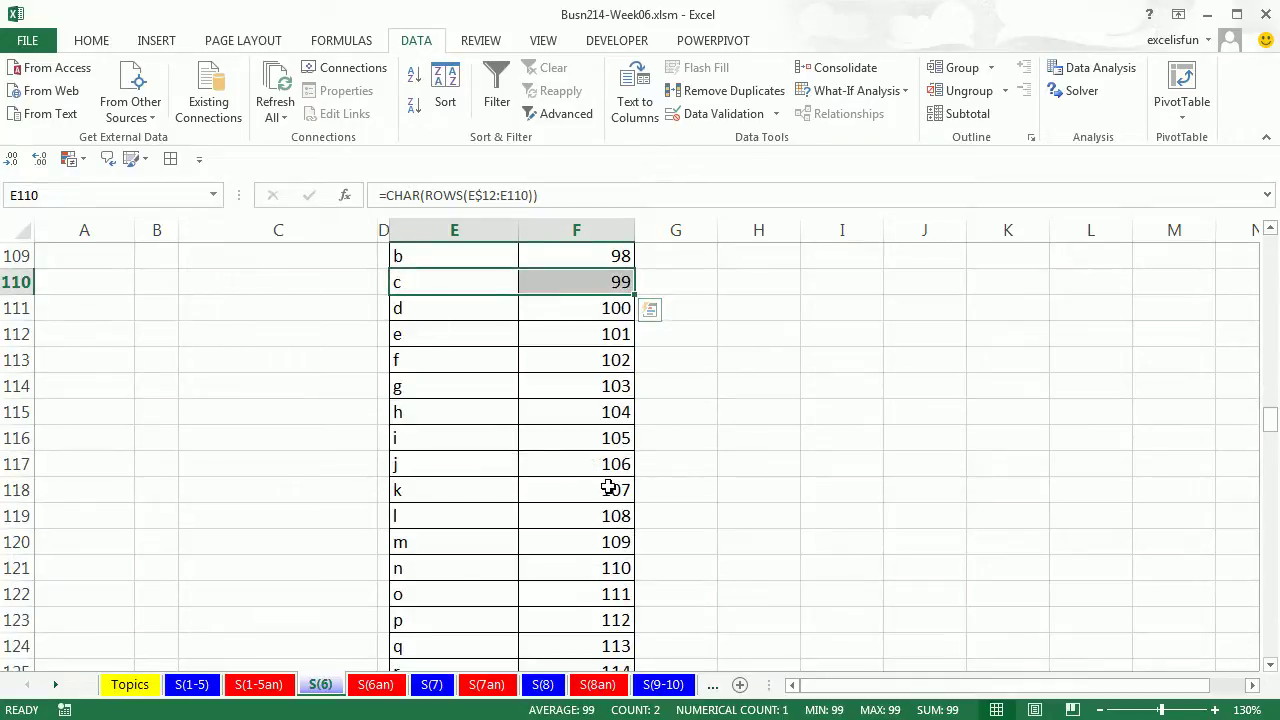
- Inspect the mixed entries in the Data column, including the numbers, FALSE, the null text string formula, the empty cell and the error
key(ctrl+Home)
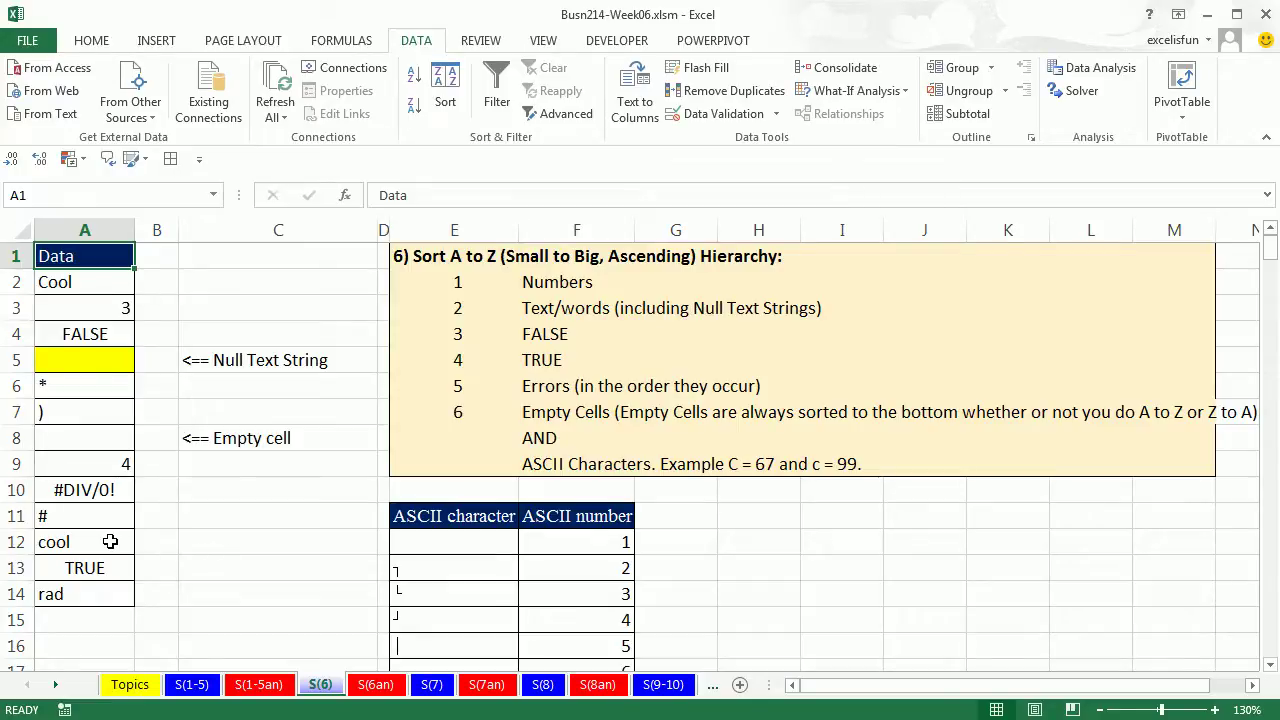
click(82, 308)
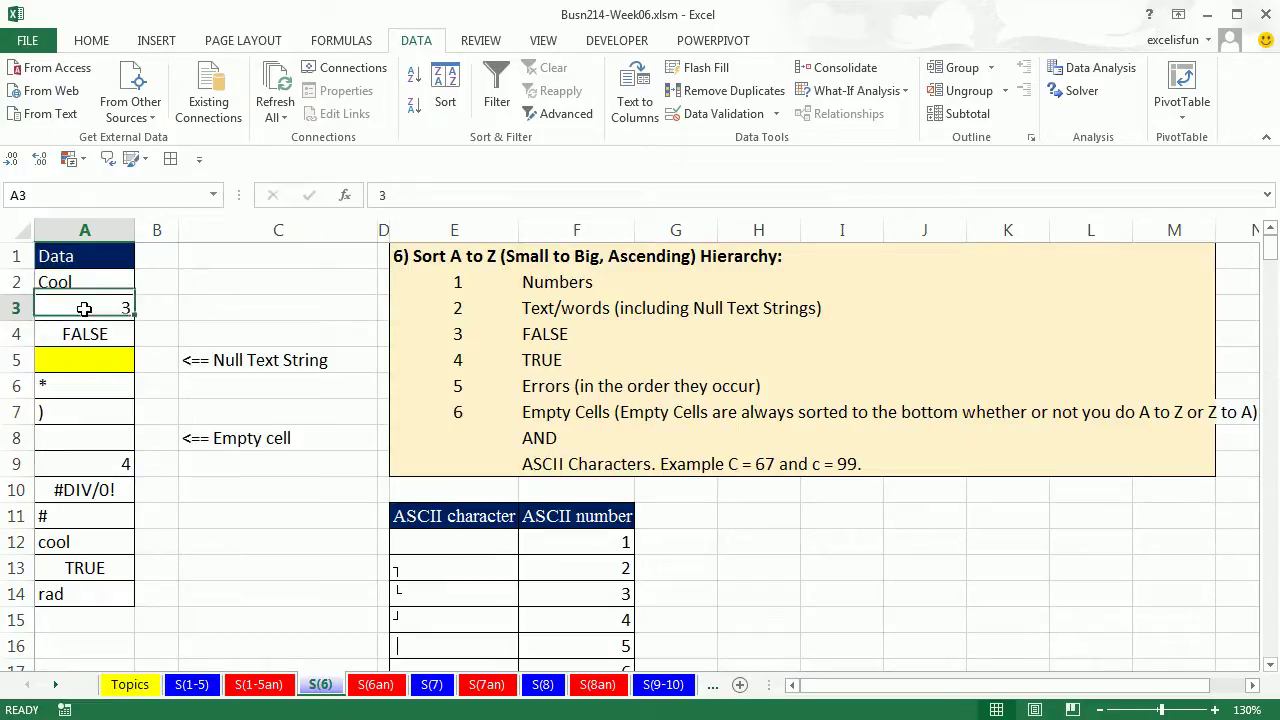
click(84, 335)
click(98, 362)
double_click(98, 362)
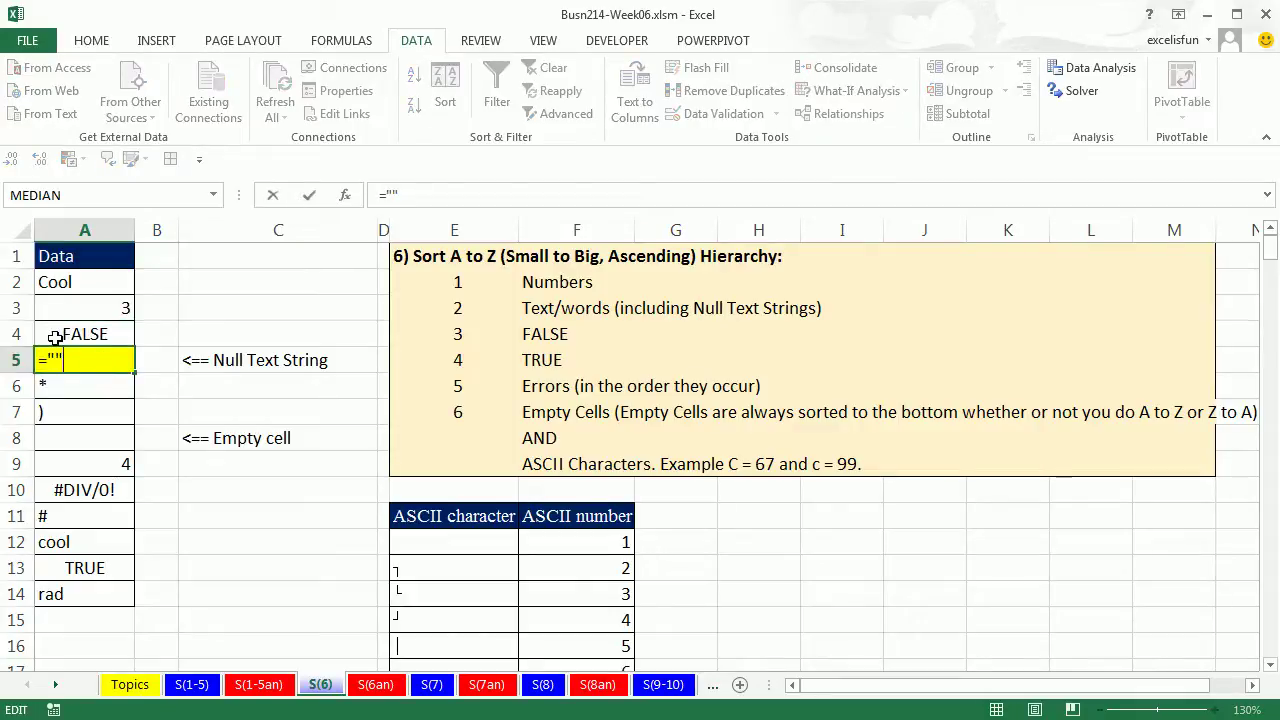
key(Return)
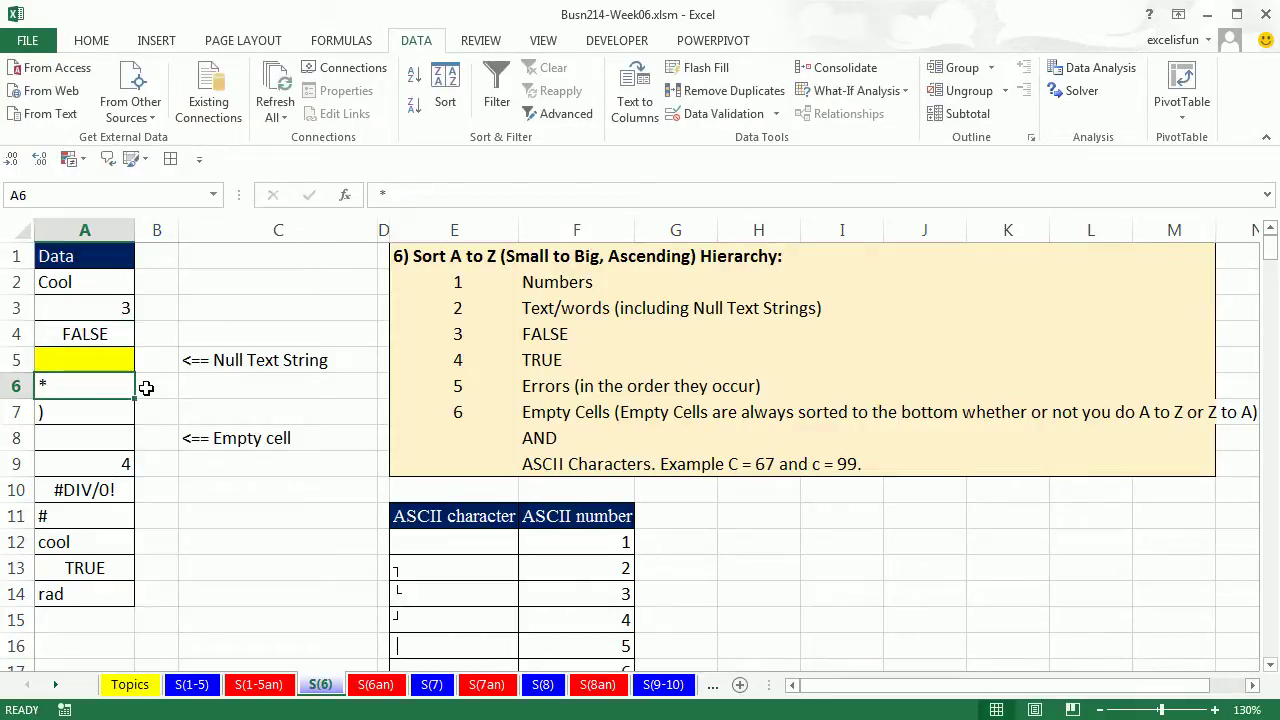
click(86, 432)
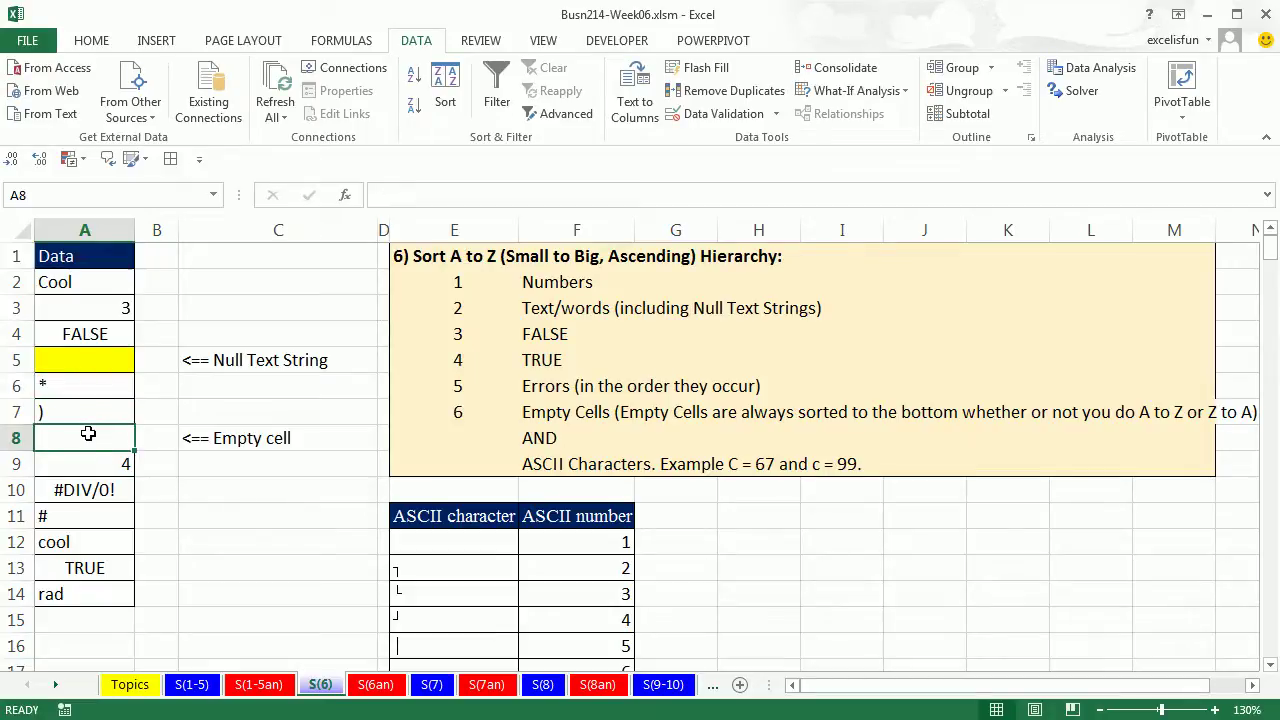
click(92, 466)
click(86, 494)
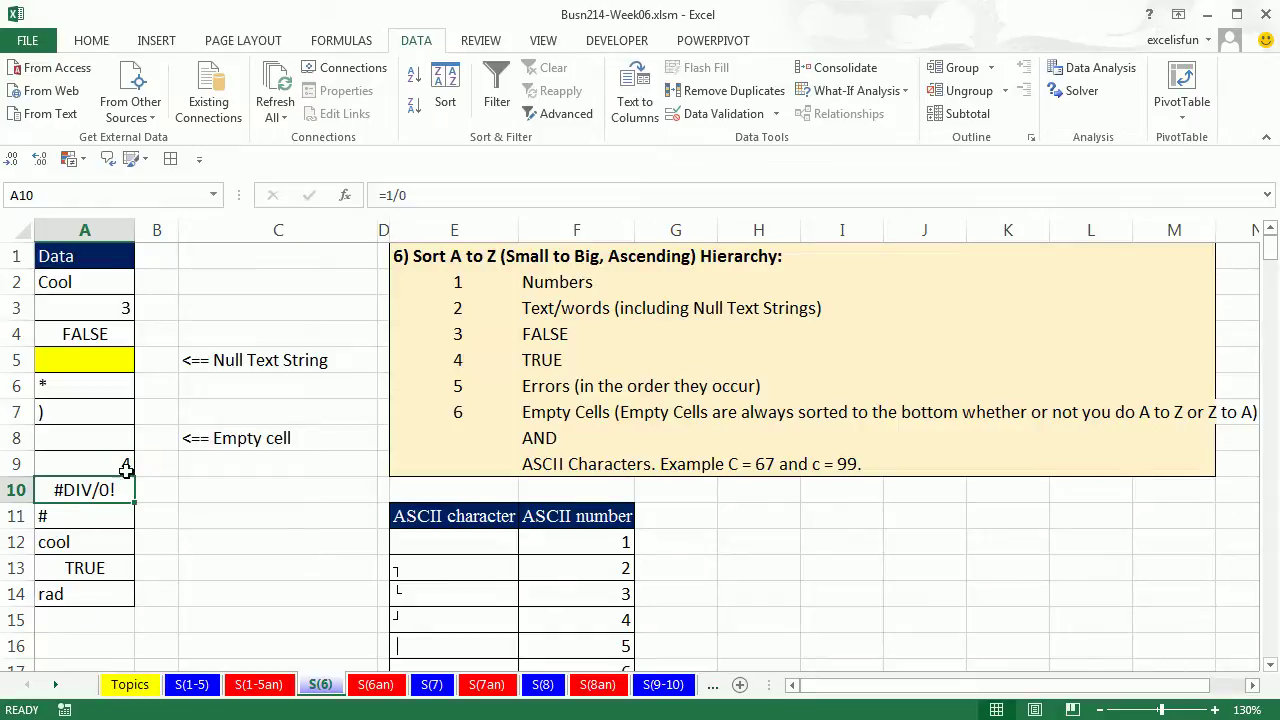
click(105, 429)
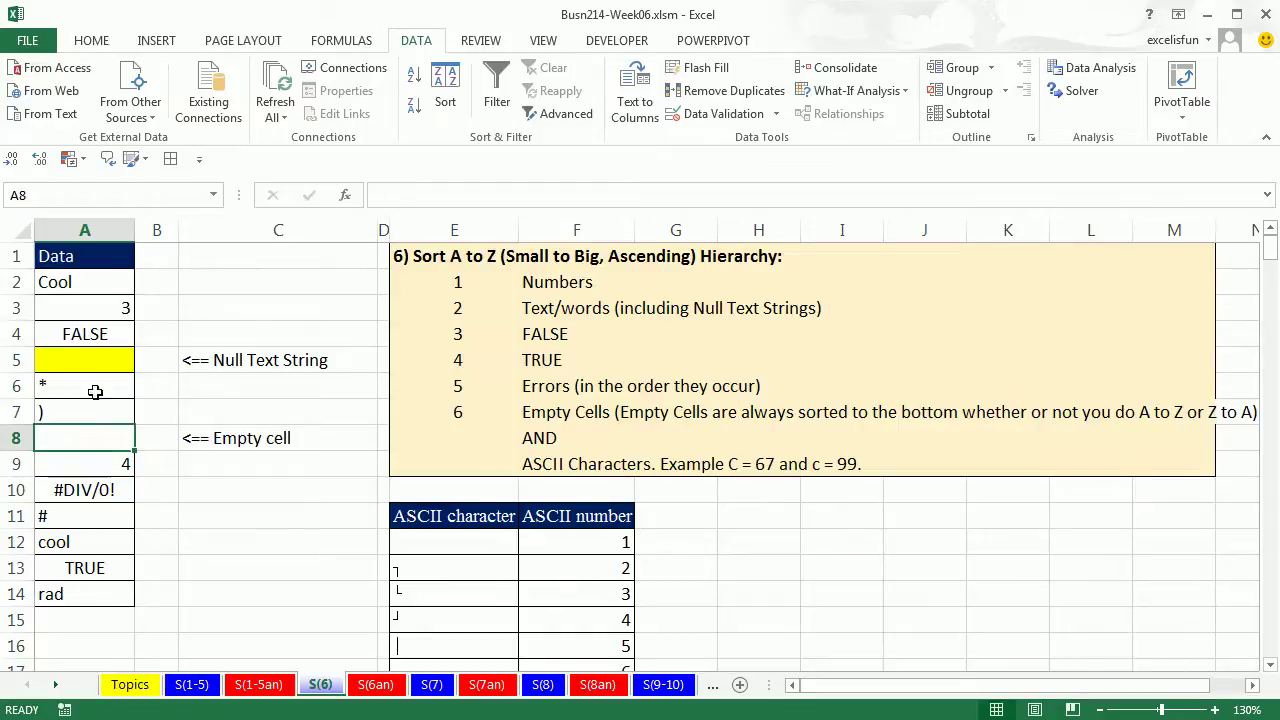
- Sort the whole Data range A1:A14 in ascending A to Z order, including its empty cell, and undo the sort
click(76, 309)
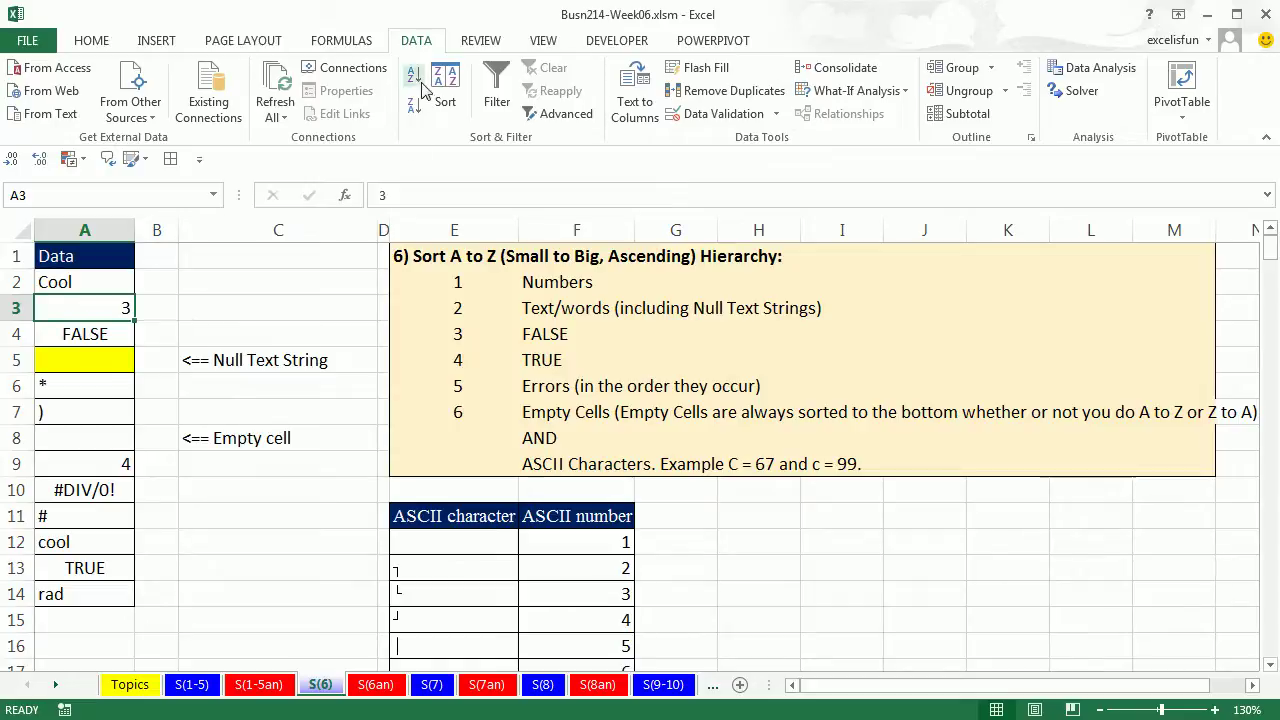
drag(58, 260, 91, 410)
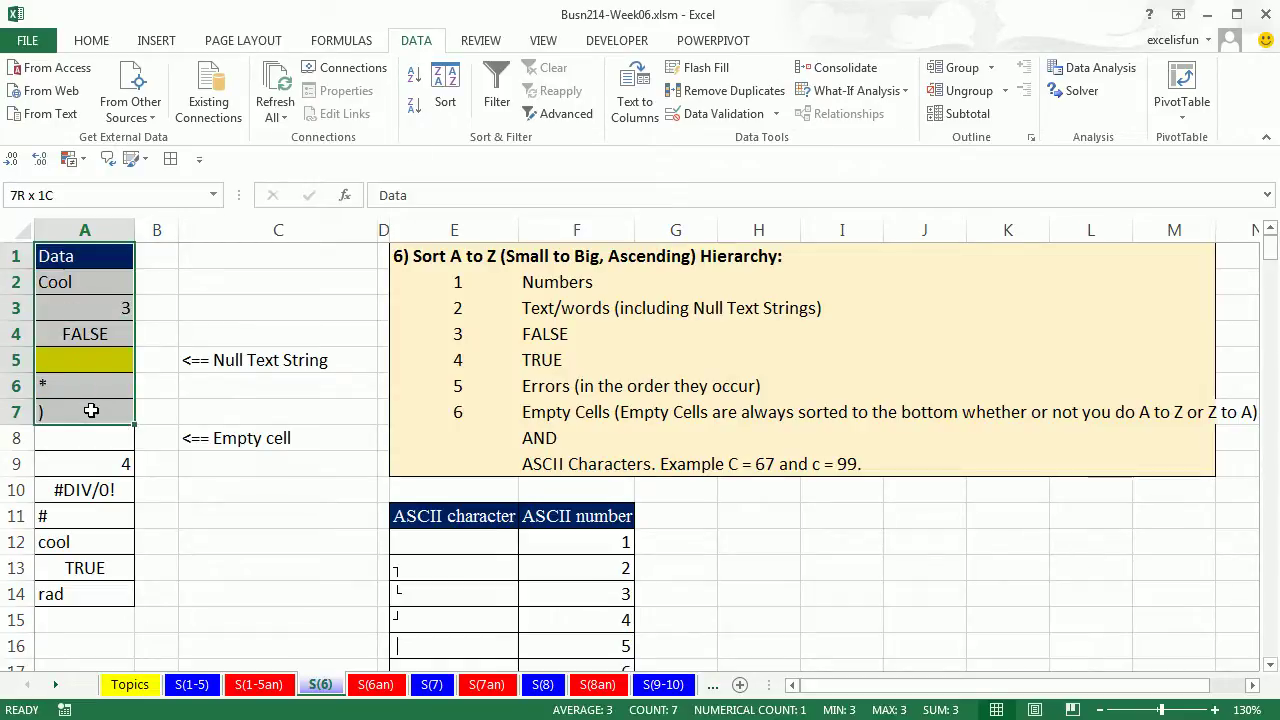
drag(88, 257, 92, 592)
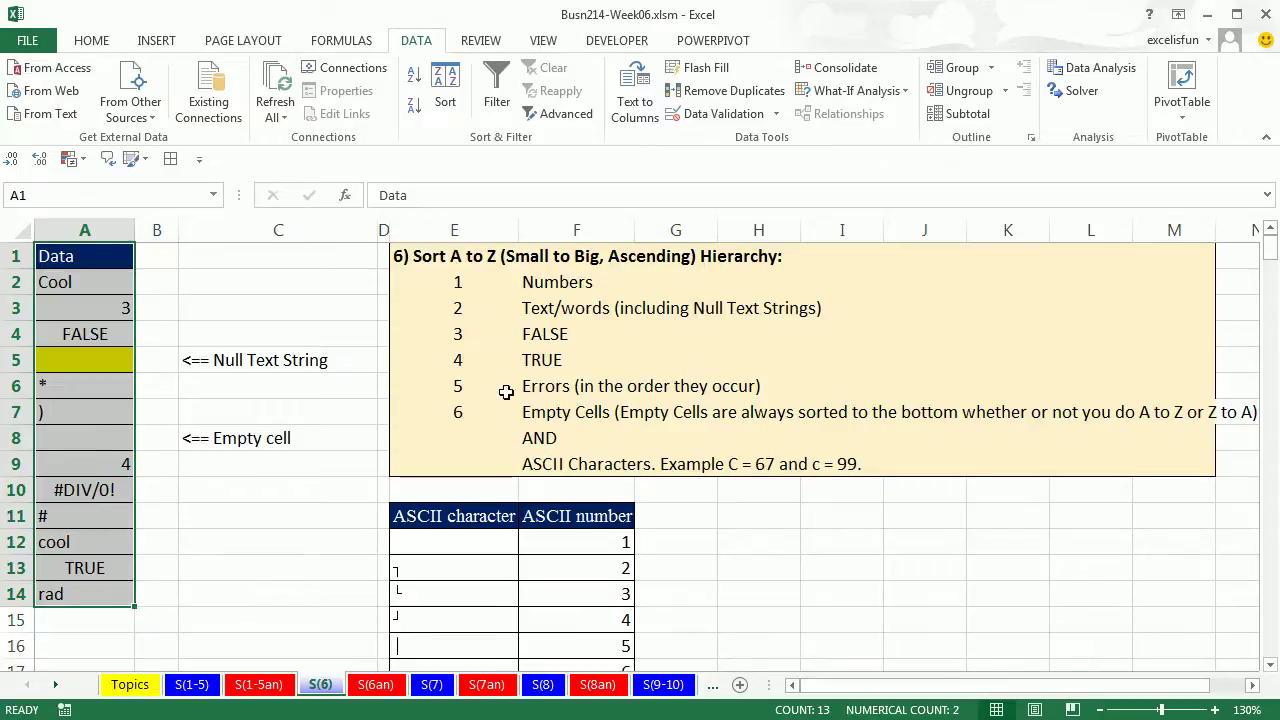
click(425, 77)
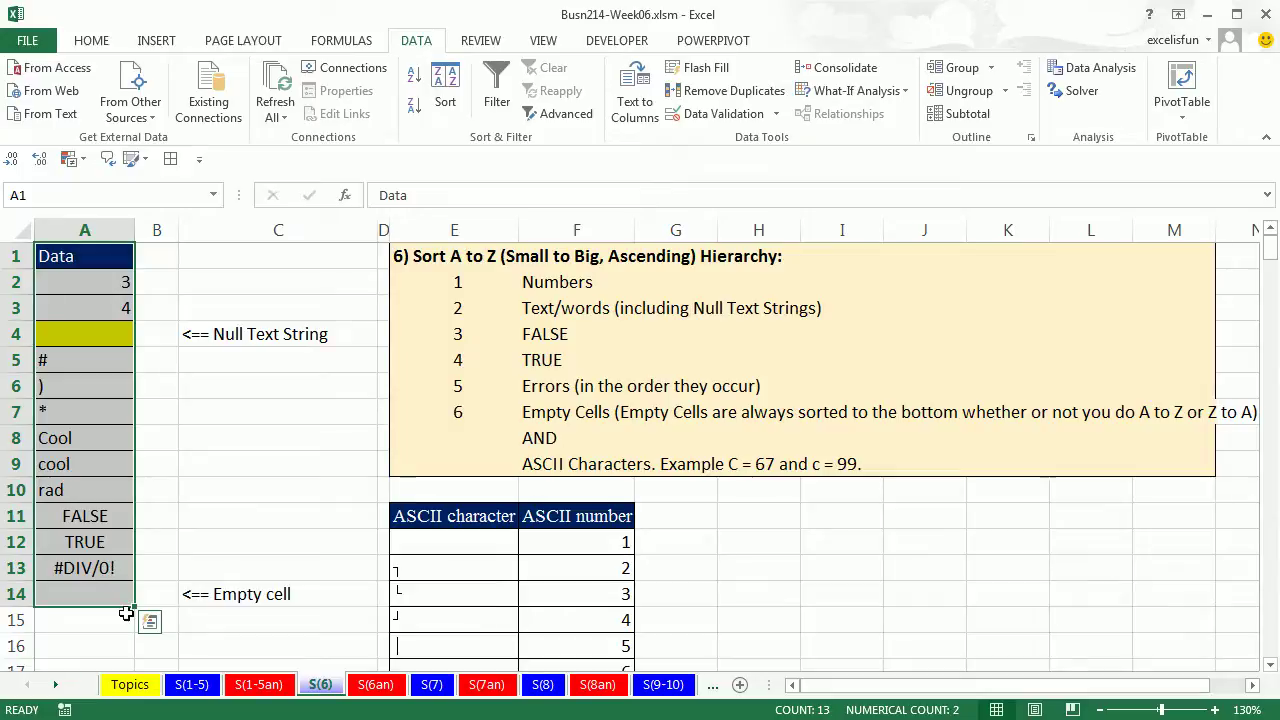
key(ctrl+z)
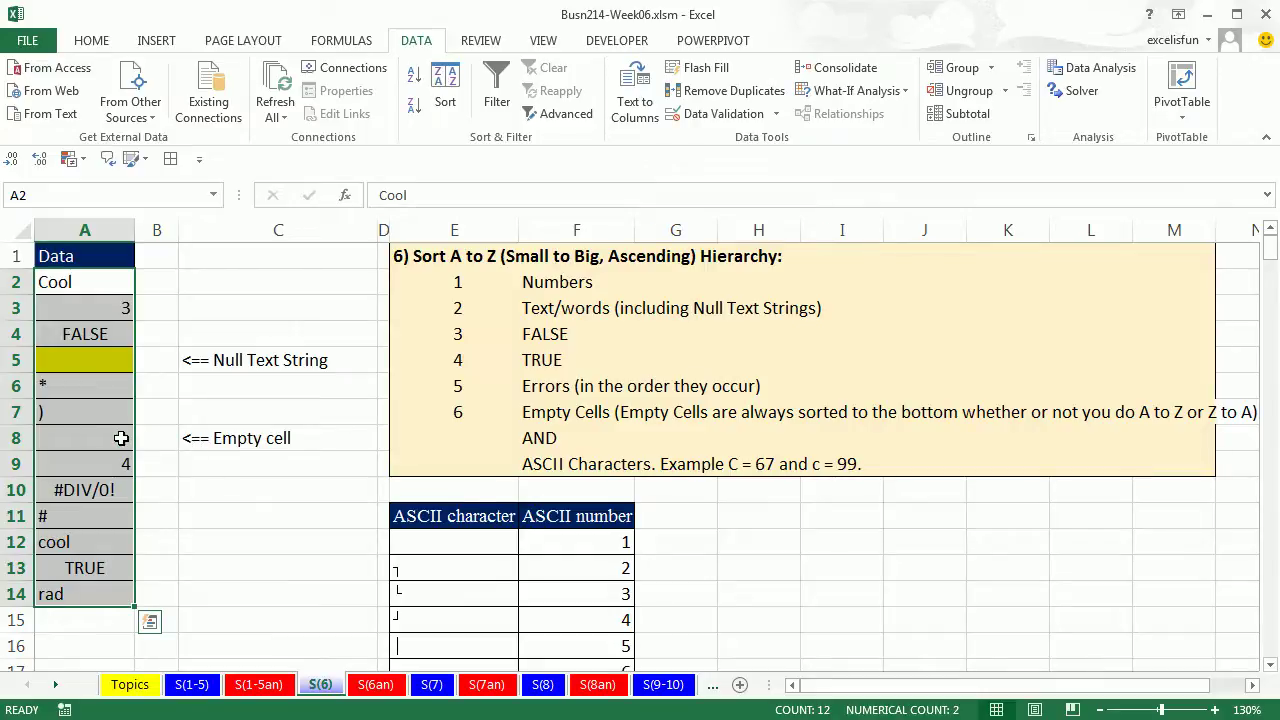
- Sort the Data entries in A2:A14 in descending Z to A order and switch to the S(7) sheet
click(415, 108)
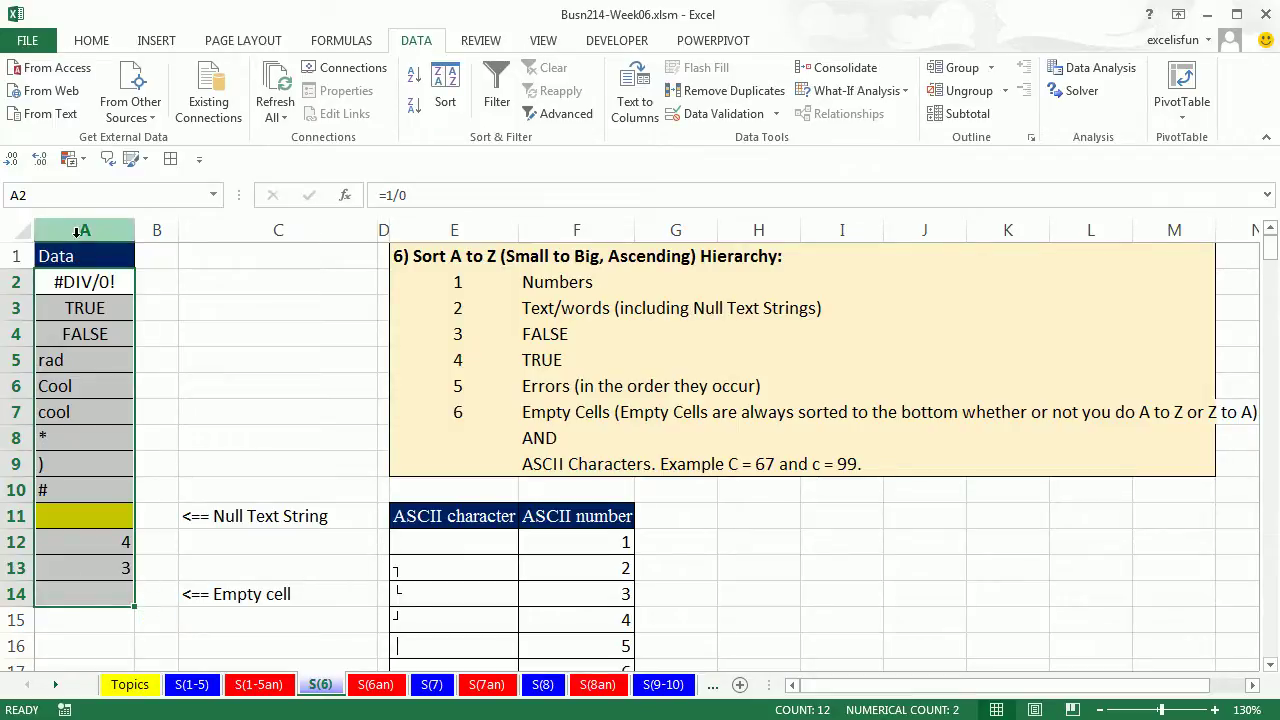
click(434, 690)
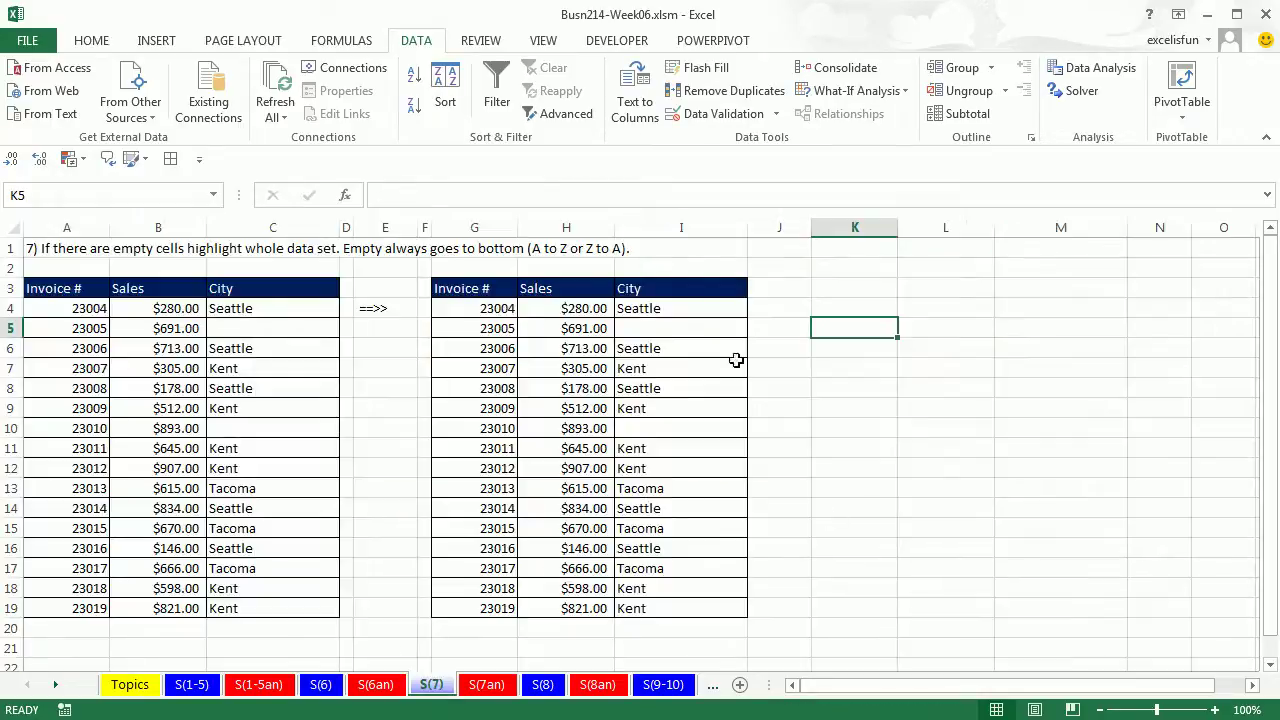
- Inspect the empty City cells I5 and I10 and their invoice records in the G3:I19 table
click(687, 330)
click(667, 425)
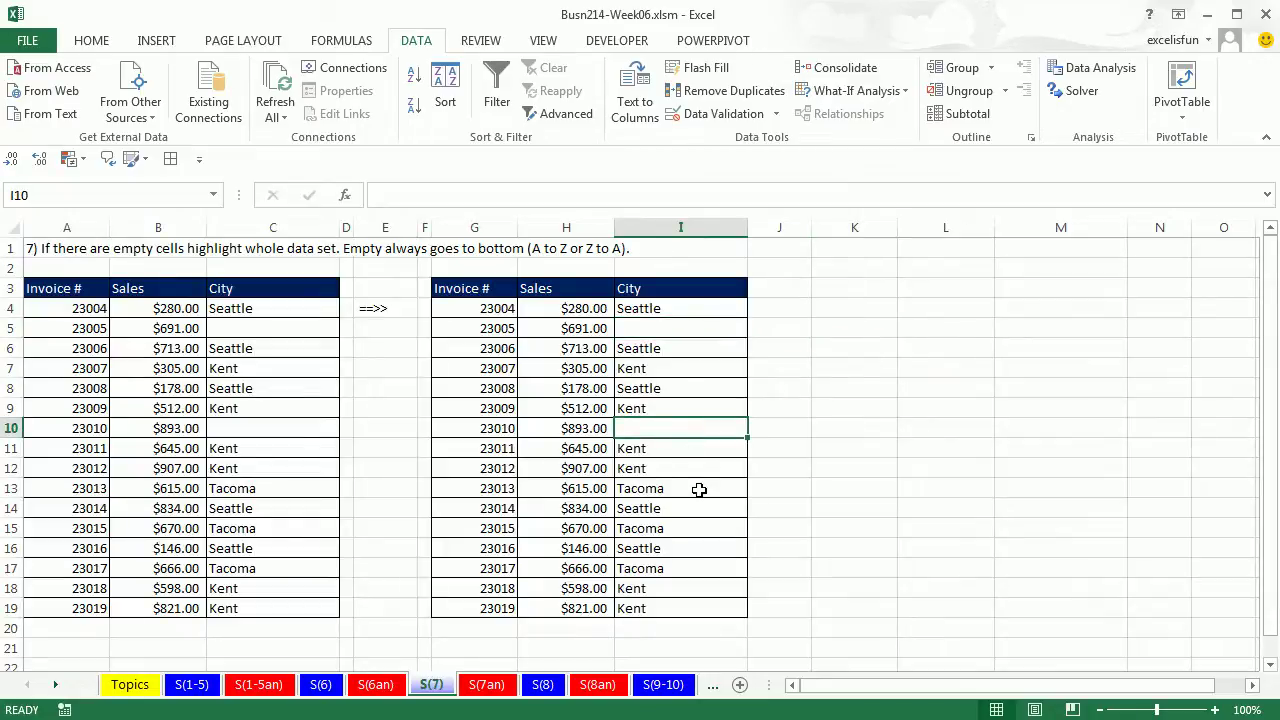
drag(465, 329, 622, 329)
drag(474, 426, 660, 436)
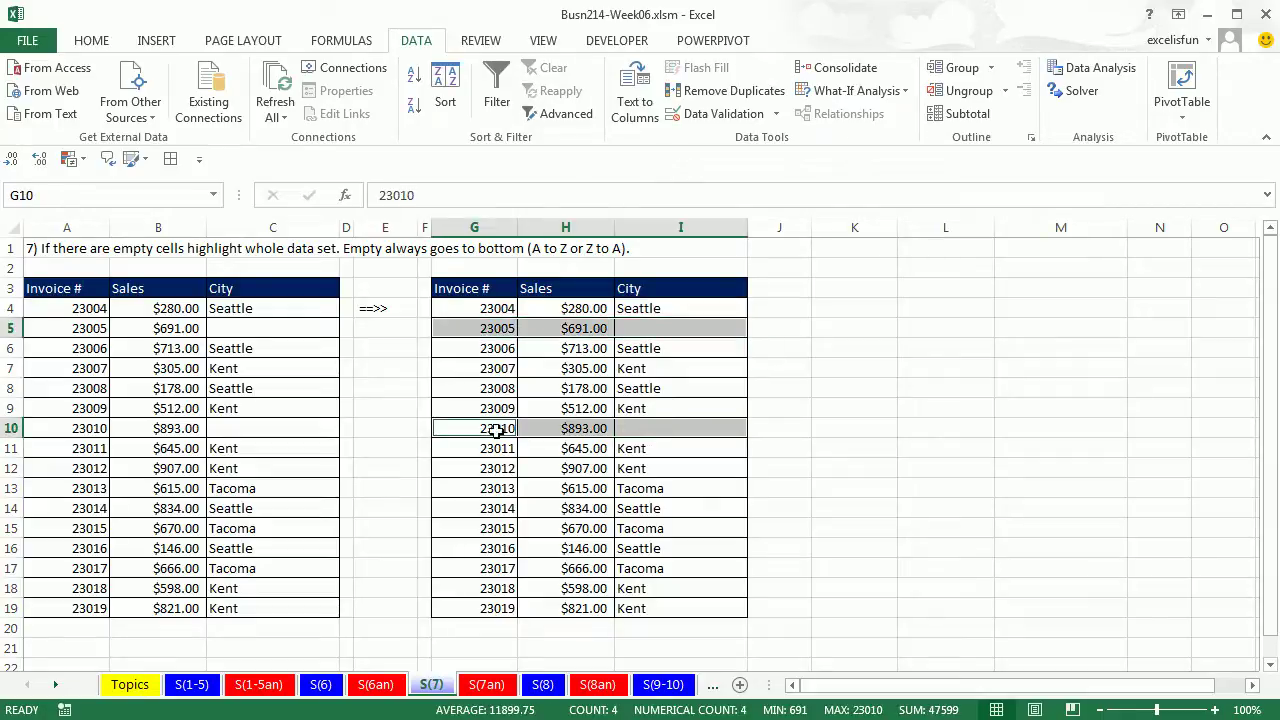
click(684, 470)
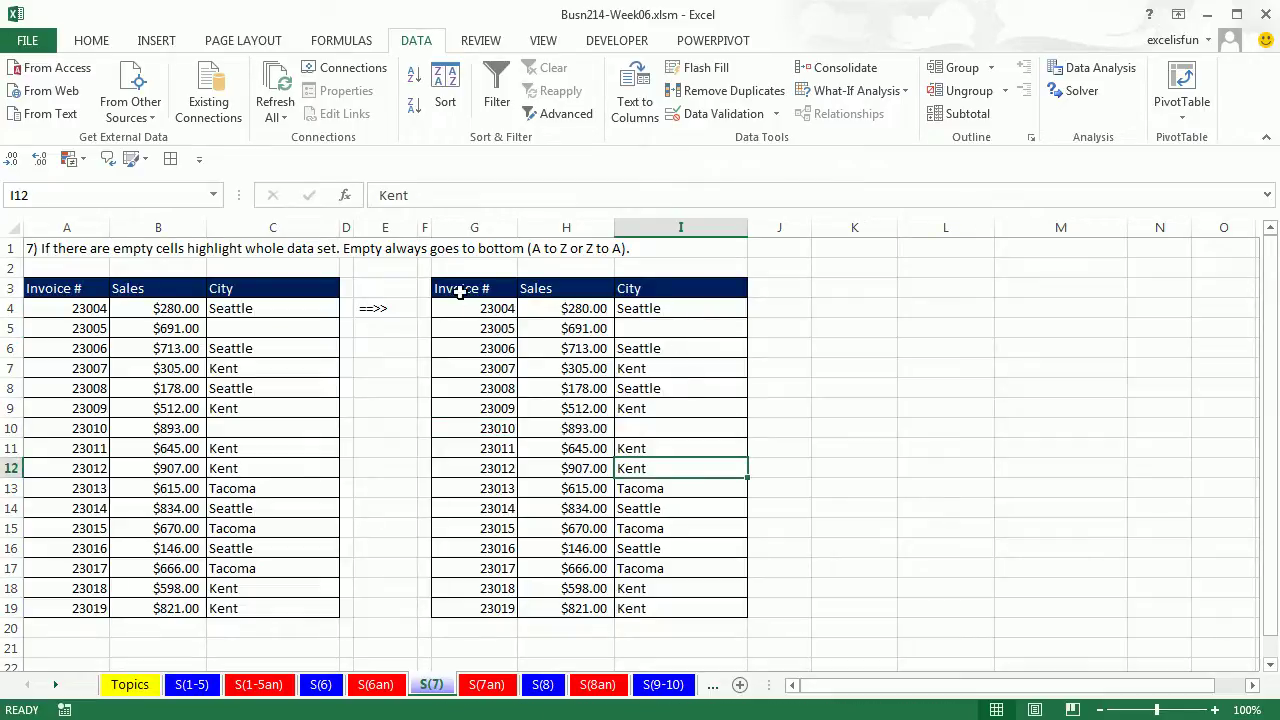
- Sort the whole G3:I19 table by City from A to Z with headers recognised, and undo the sort
drag(459, 291, 653, 603)
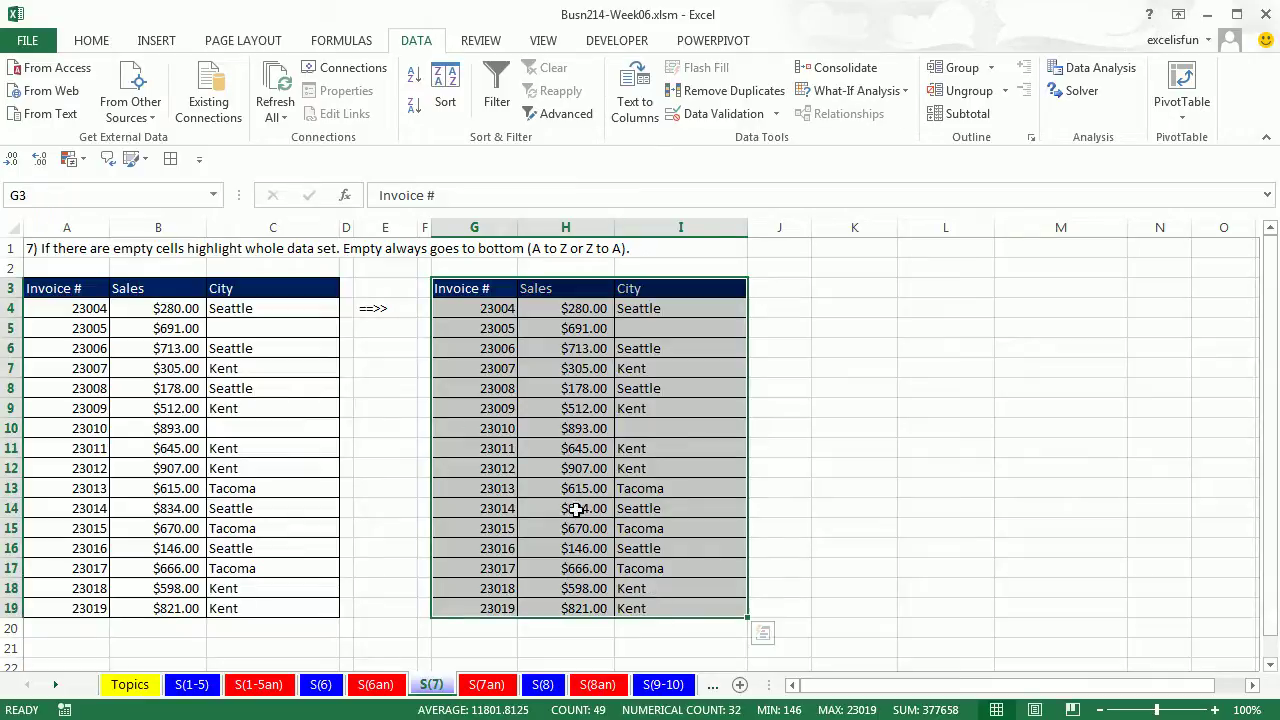
click(445, 105)
click(328, 338)
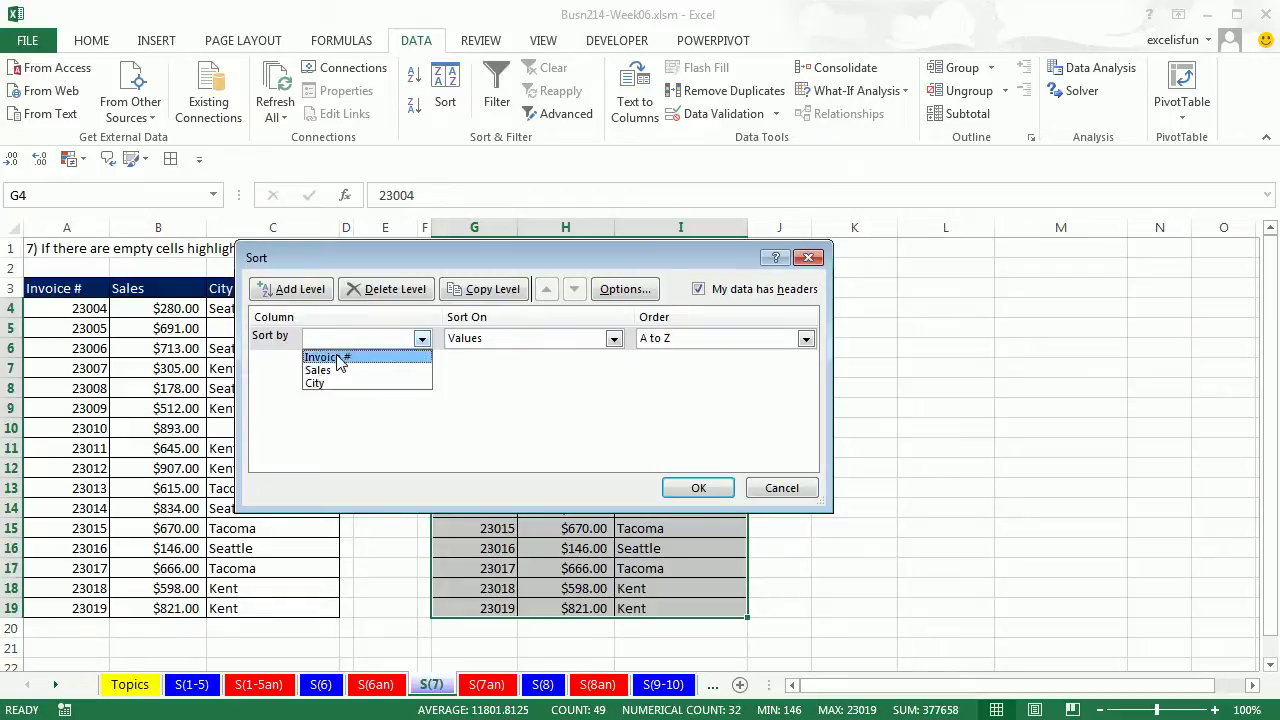
click(330, 384)
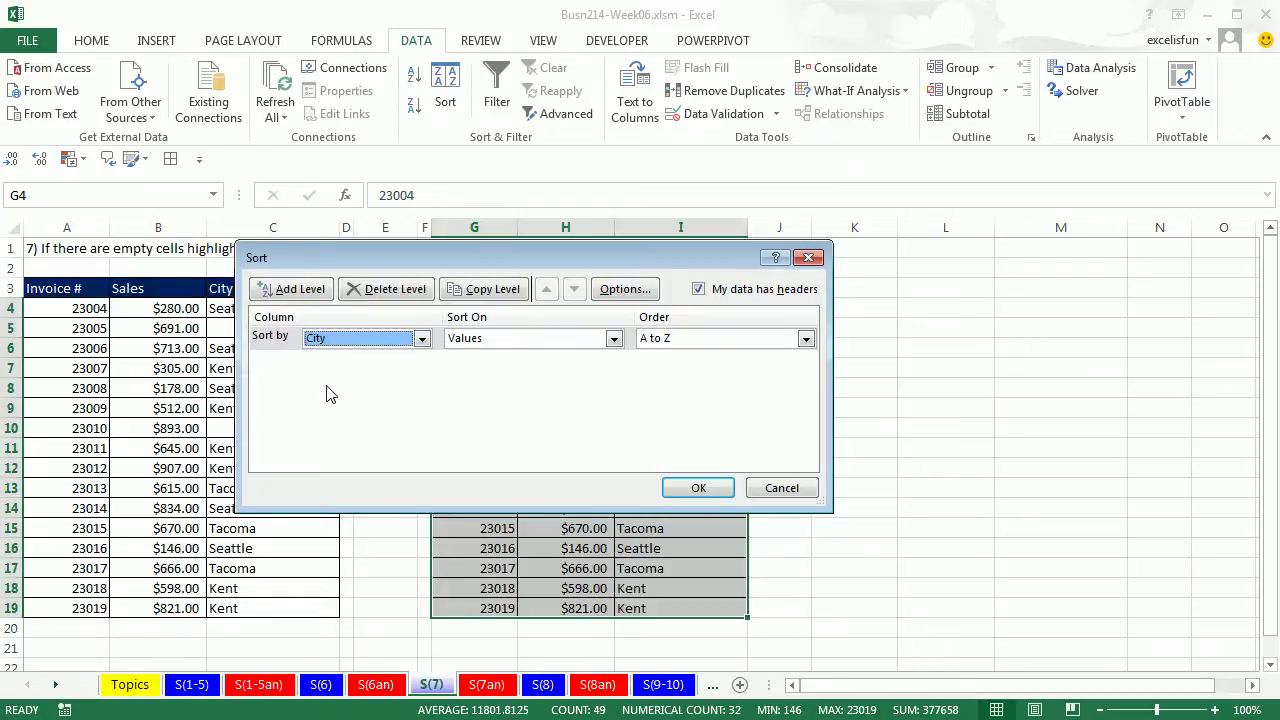
click(697, 490)
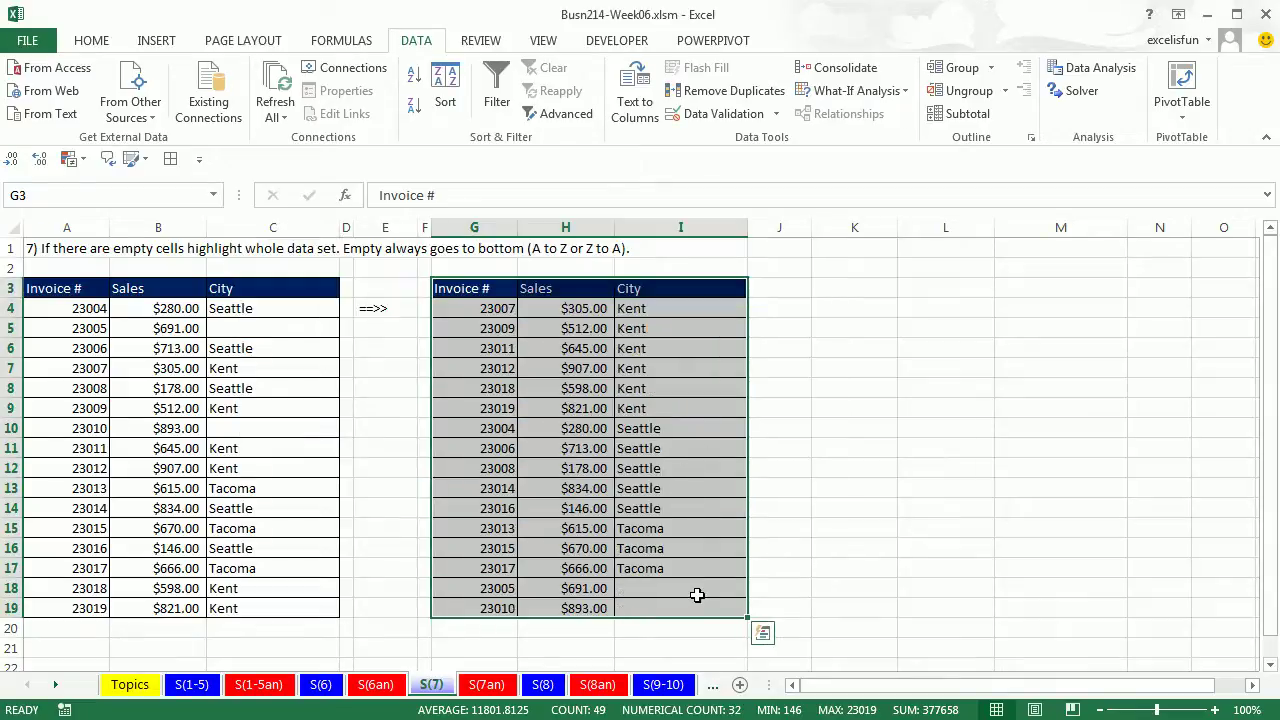
key(ctrl+z)
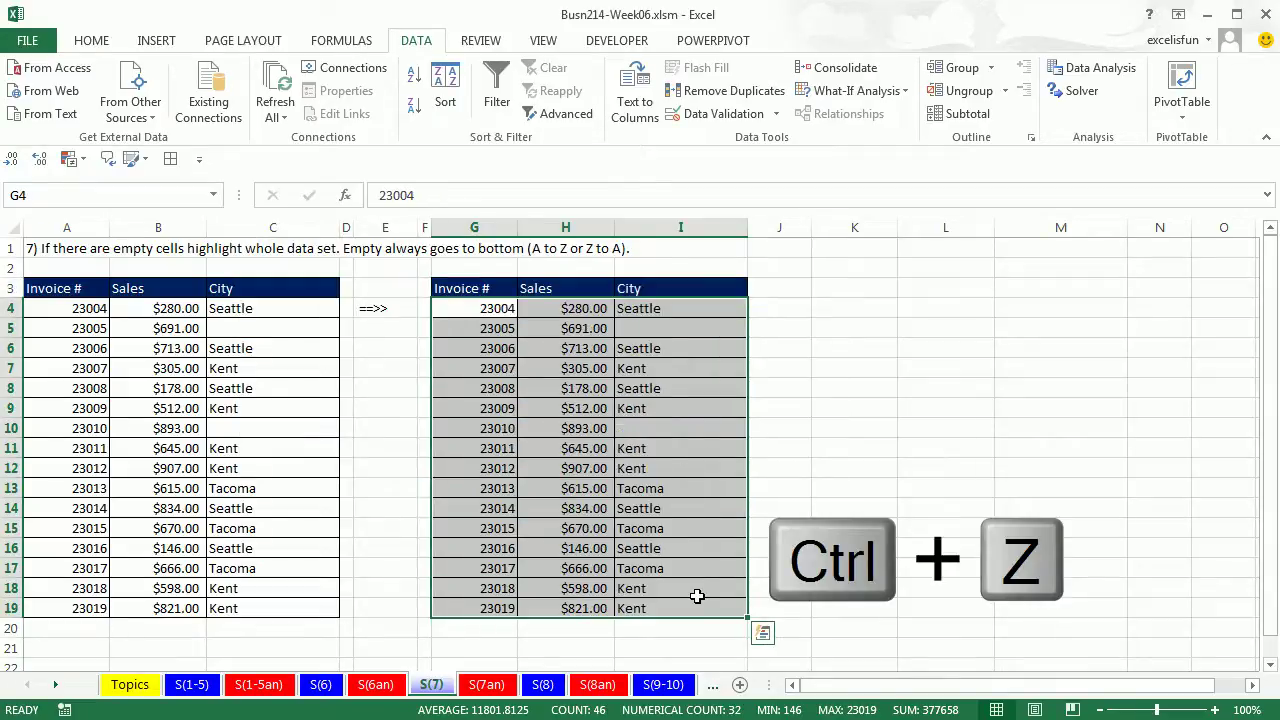
- Sort the whole G3:I19 table A to Z with City as the active column, and switch to the S(8) sheet
drag(671, 601, 495, 286)
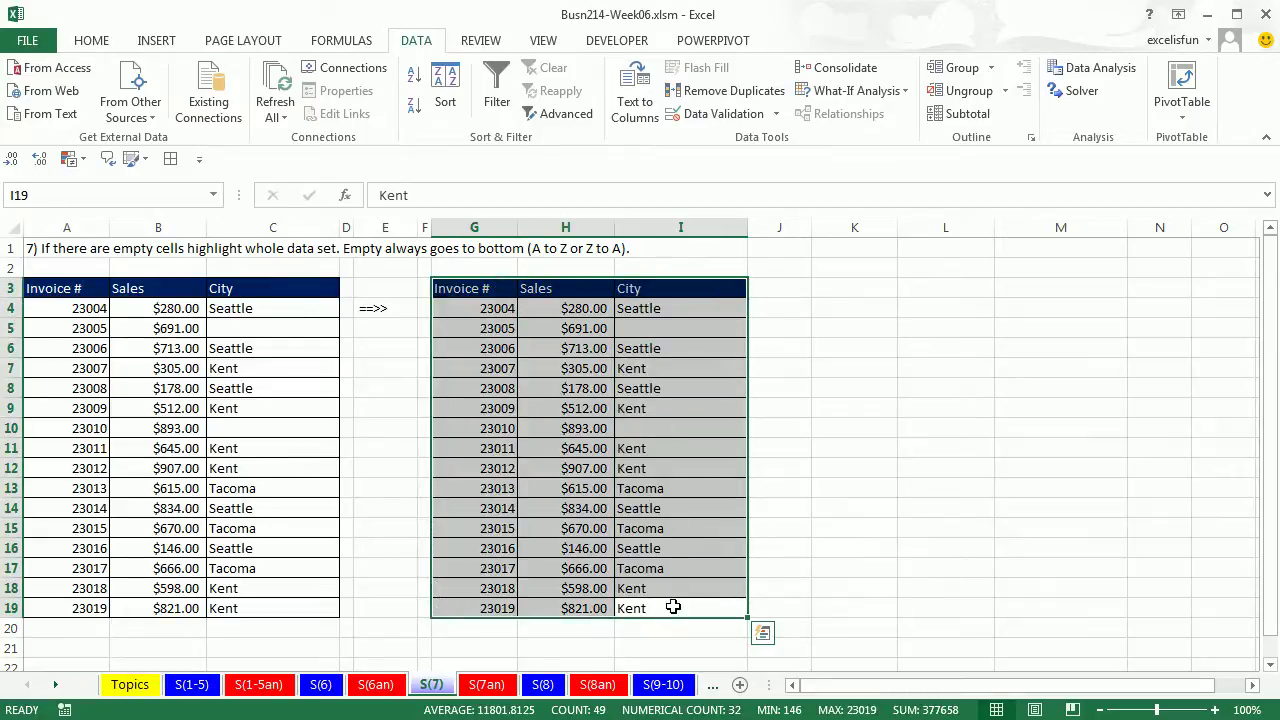
click(413, 78)
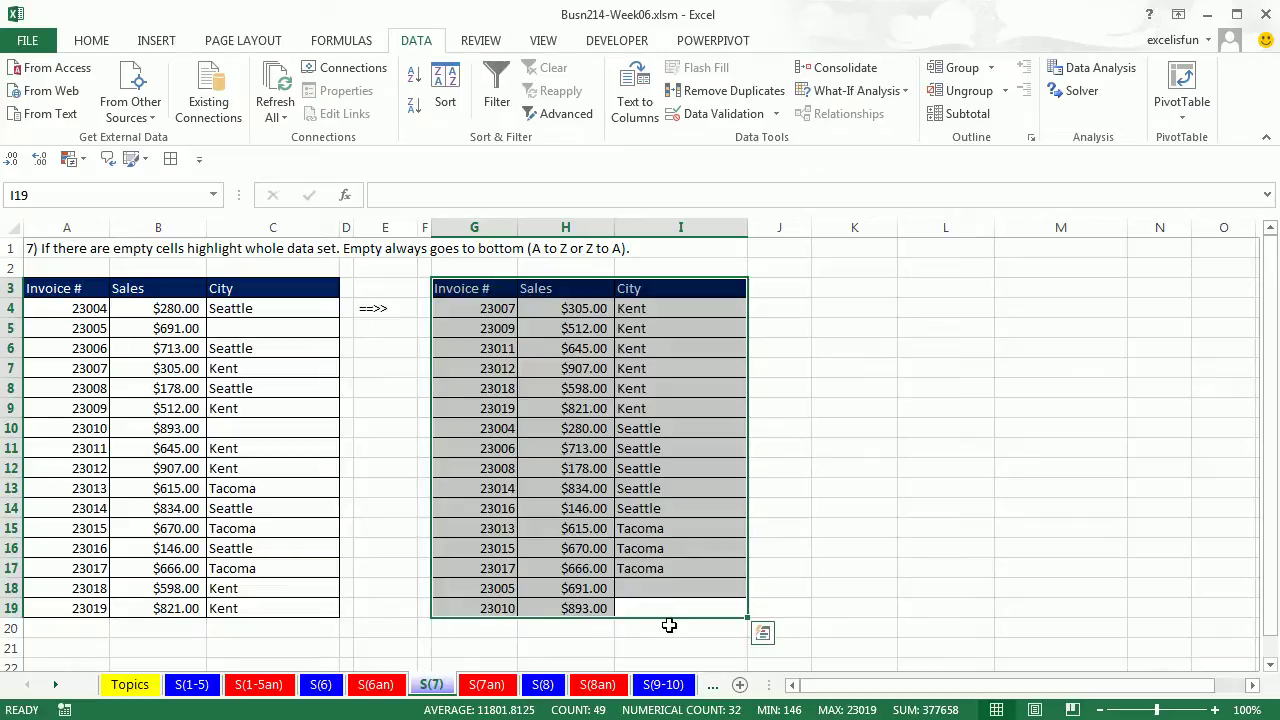
click(545, 686)
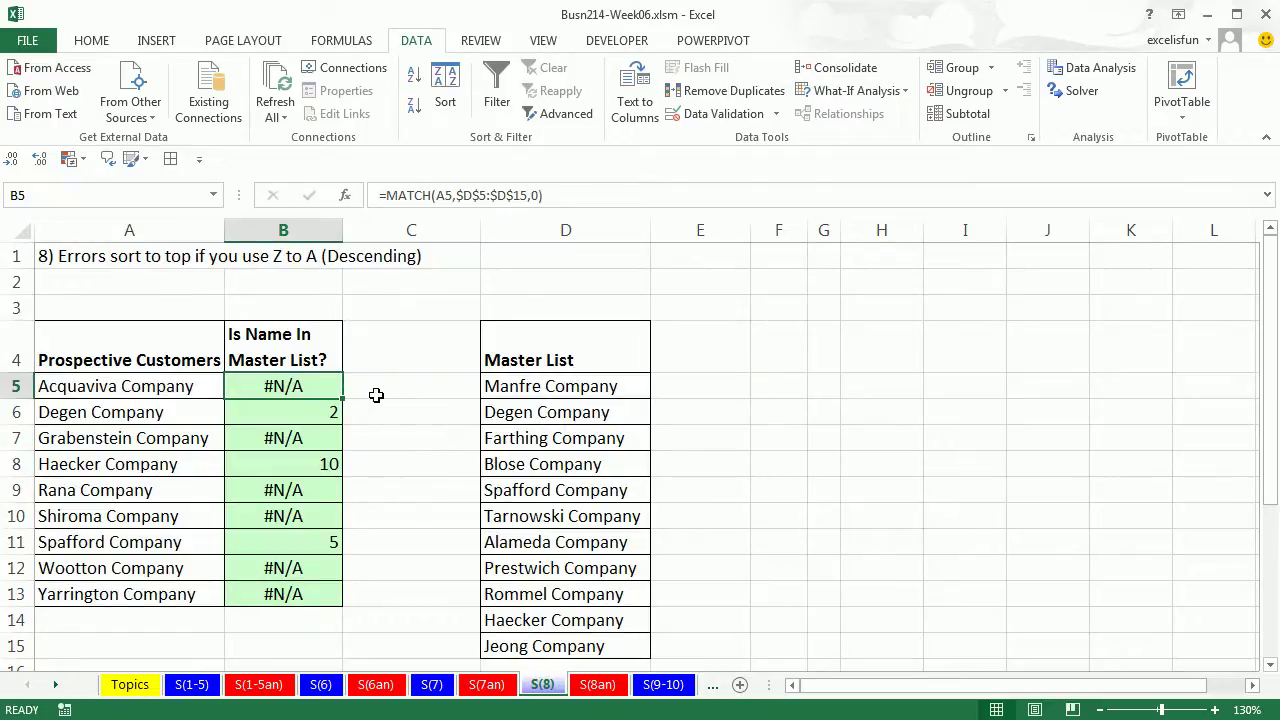
- Examine the MATCH formula in B5 and compare the Prospective Customers with the Master List companies
key(F2)
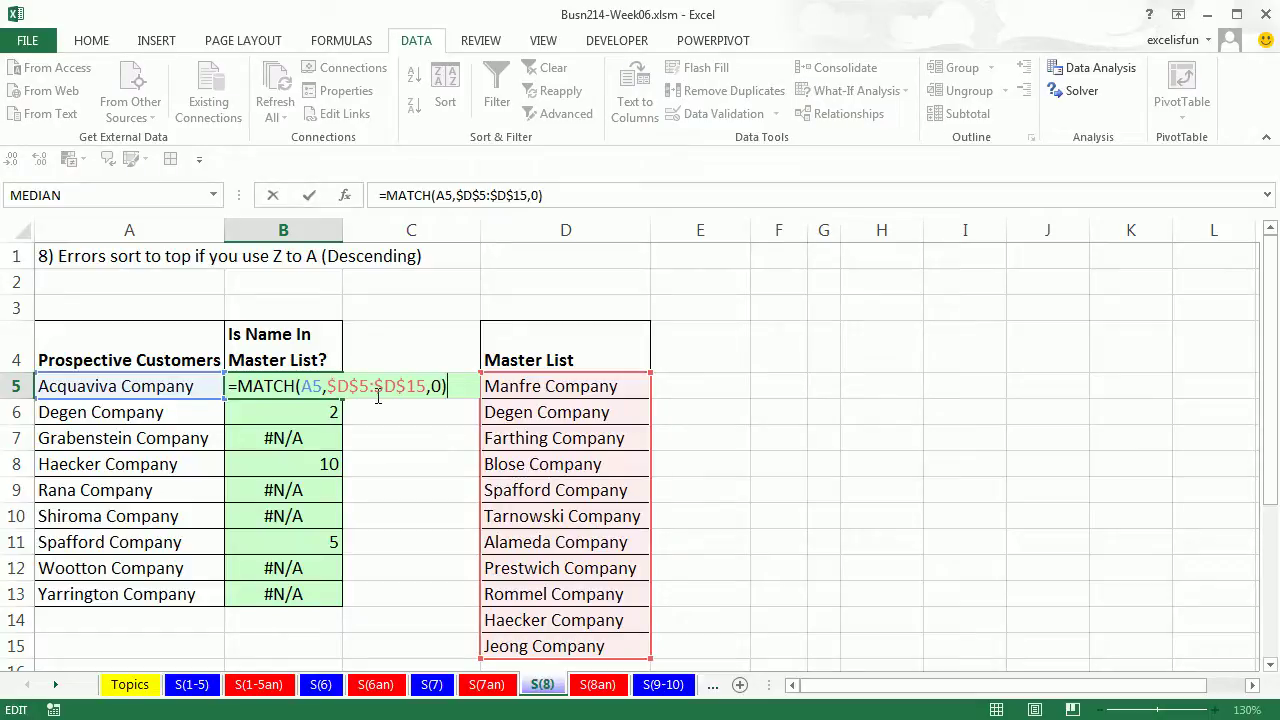
key(Escape)
drag(149, 392, 140, 597)
drag(551, 392, 563, 648)
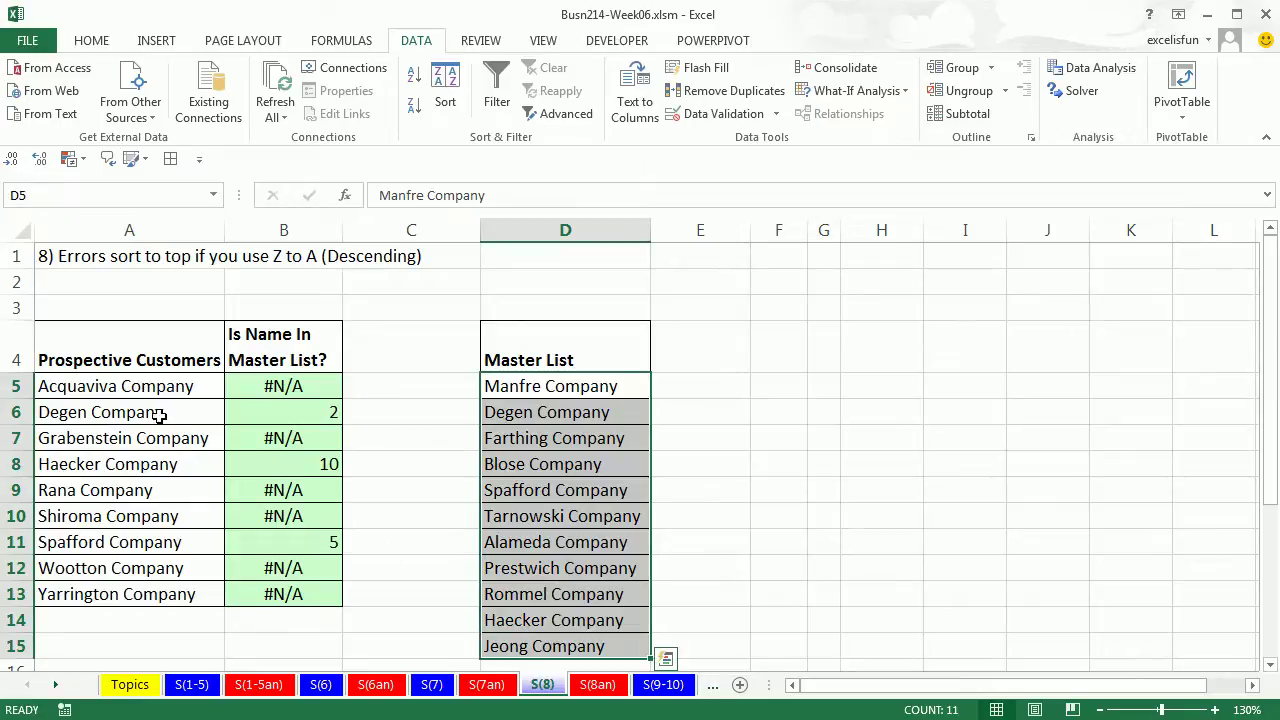
click(159, 416)
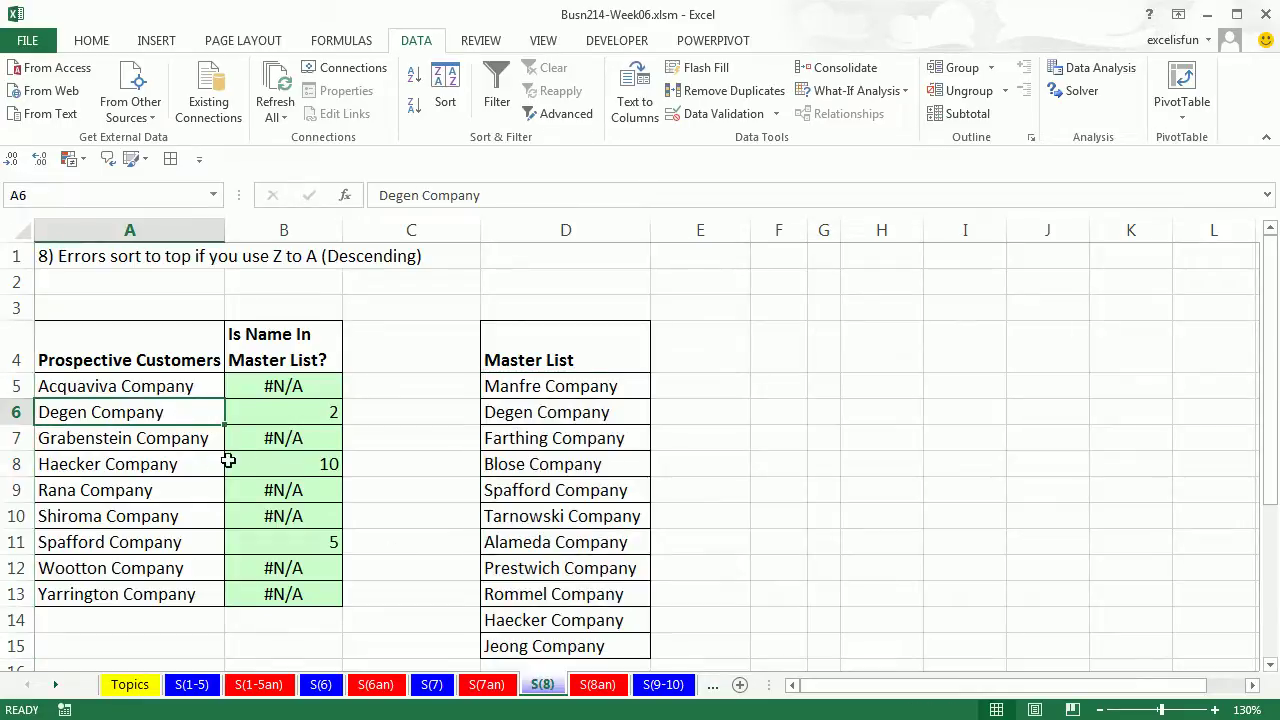
click(146, 466)
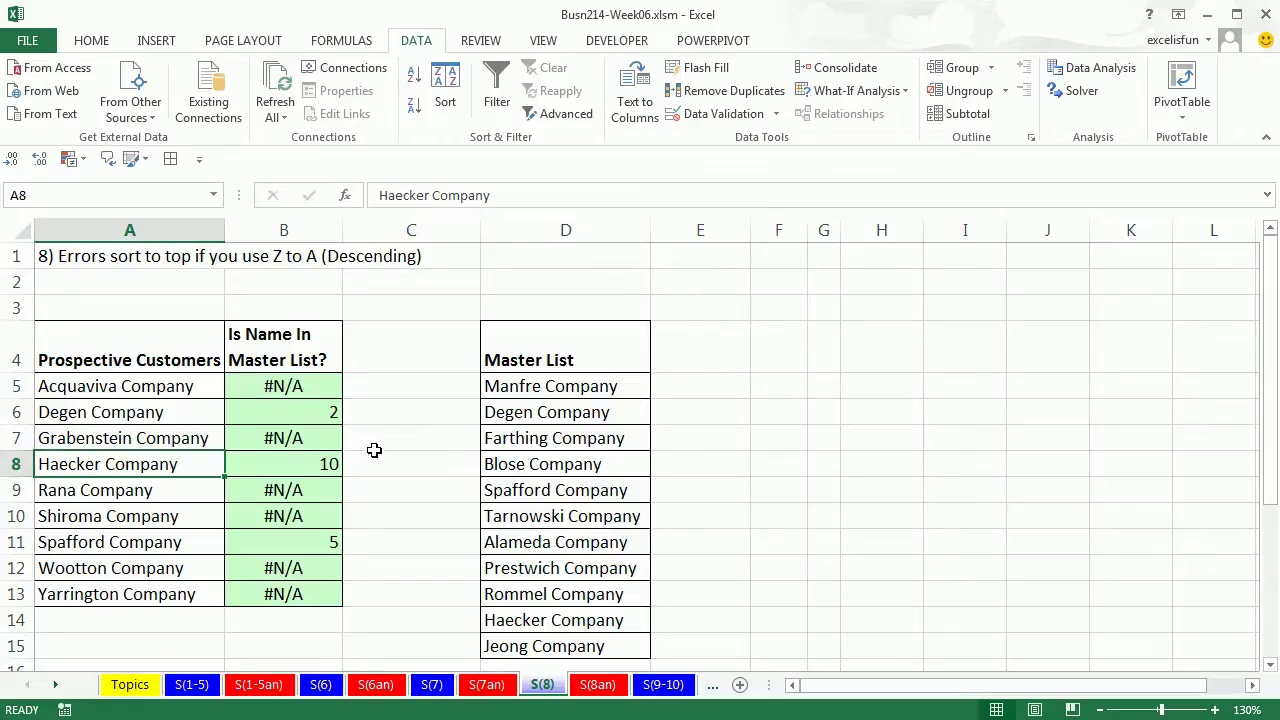
double_click(316, 388)
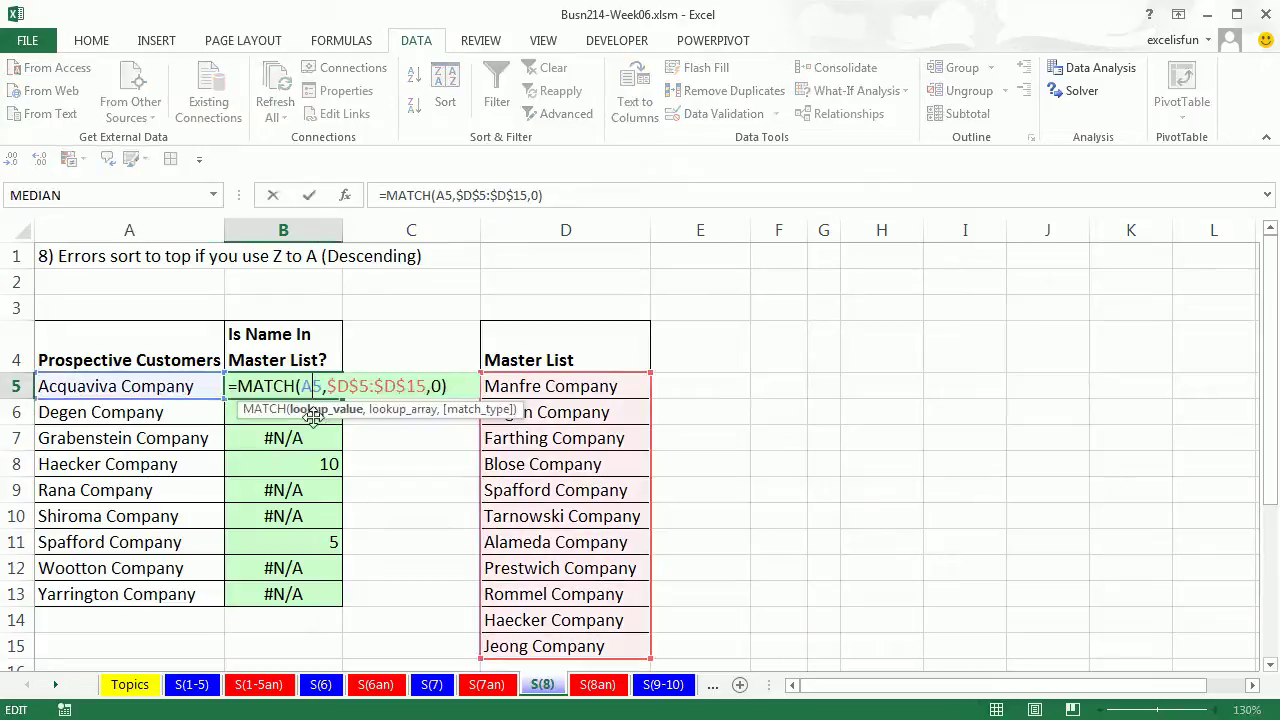
key(Escape)
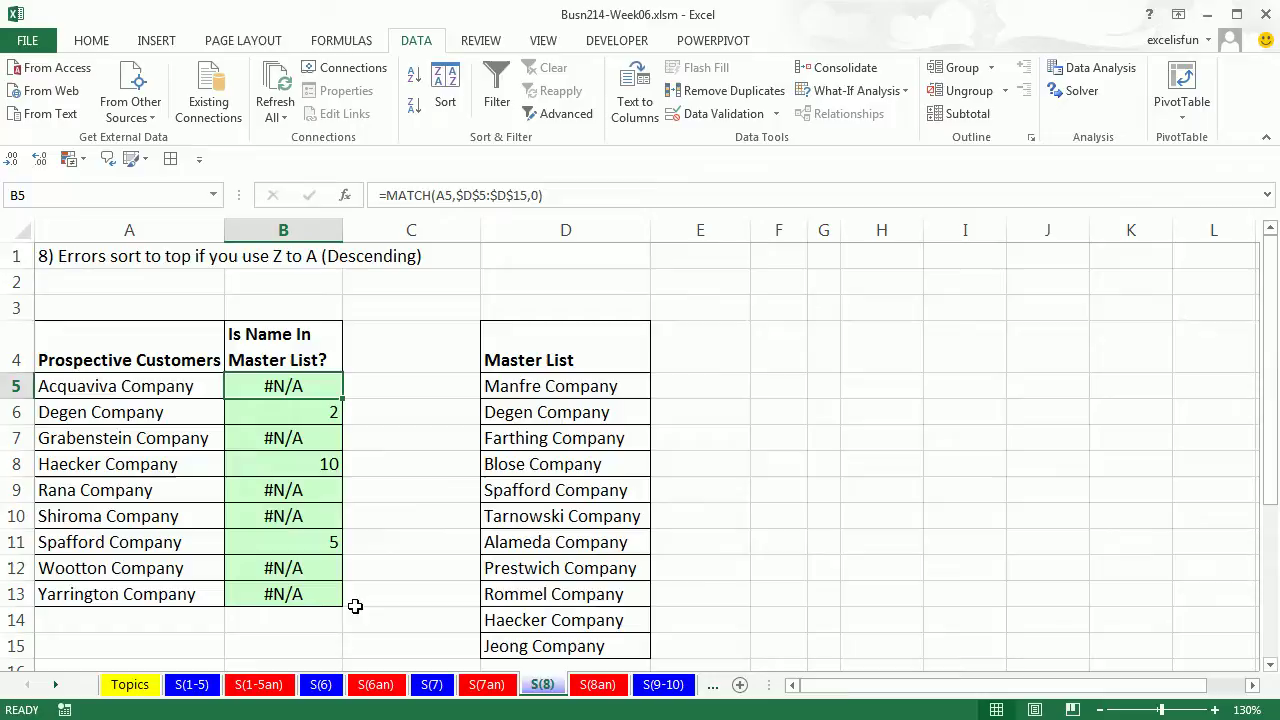
double_click(314, 386)
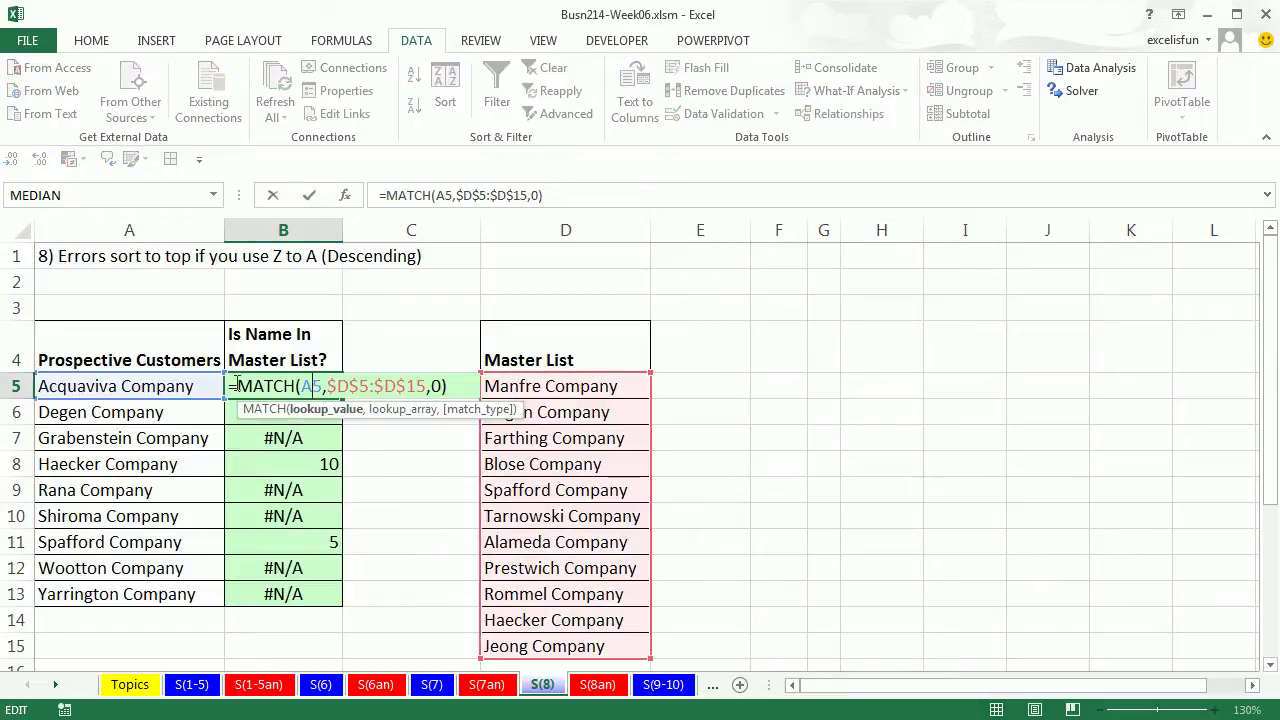
click(239, 385)
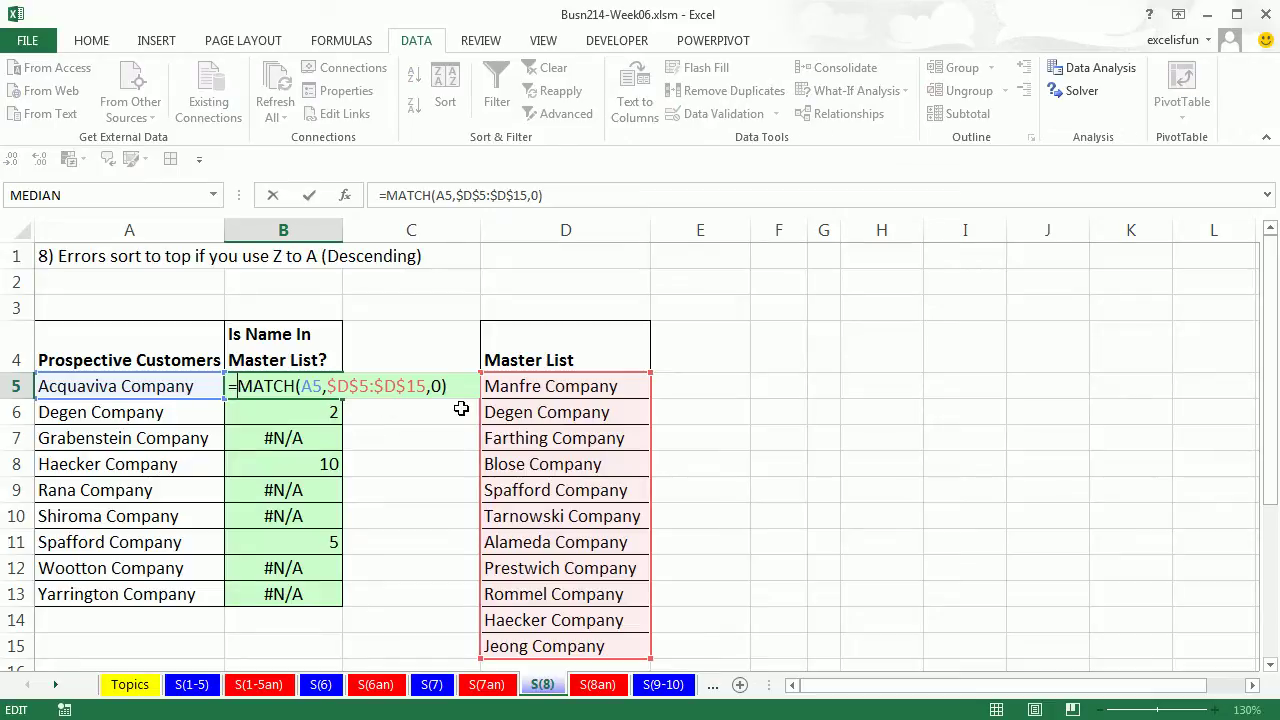
key(Escape)
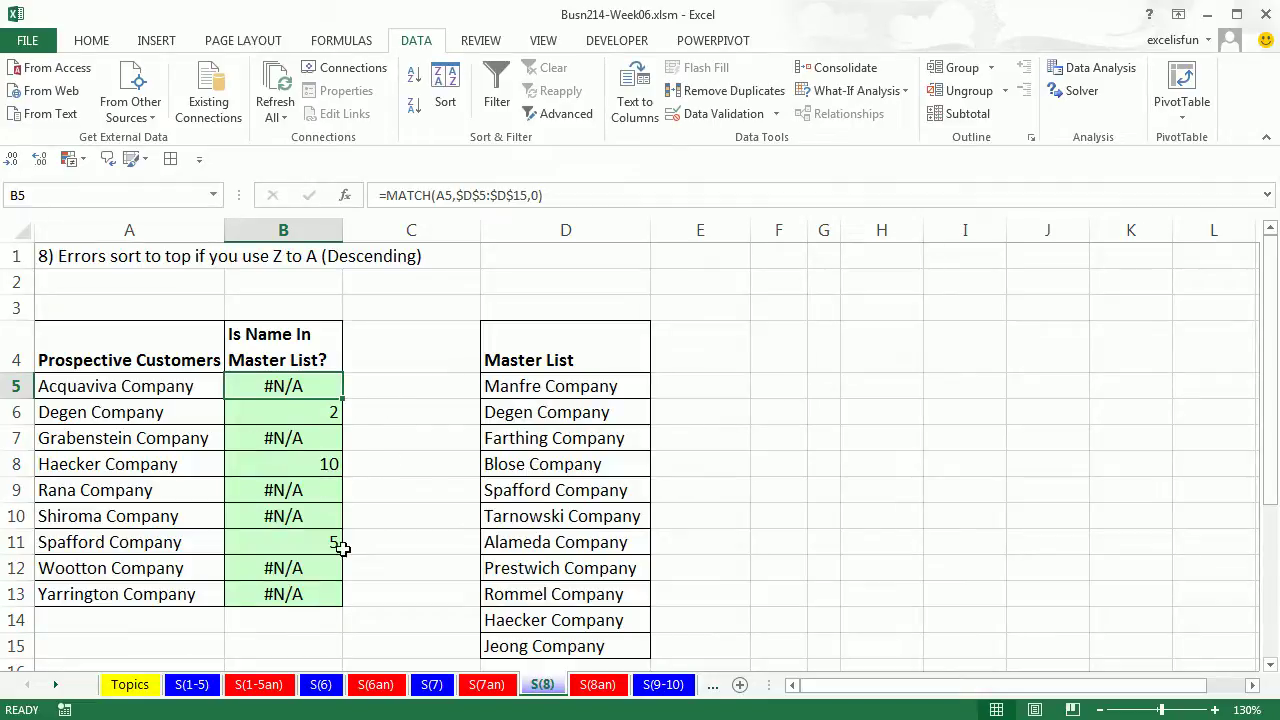
right_click(290, 386)
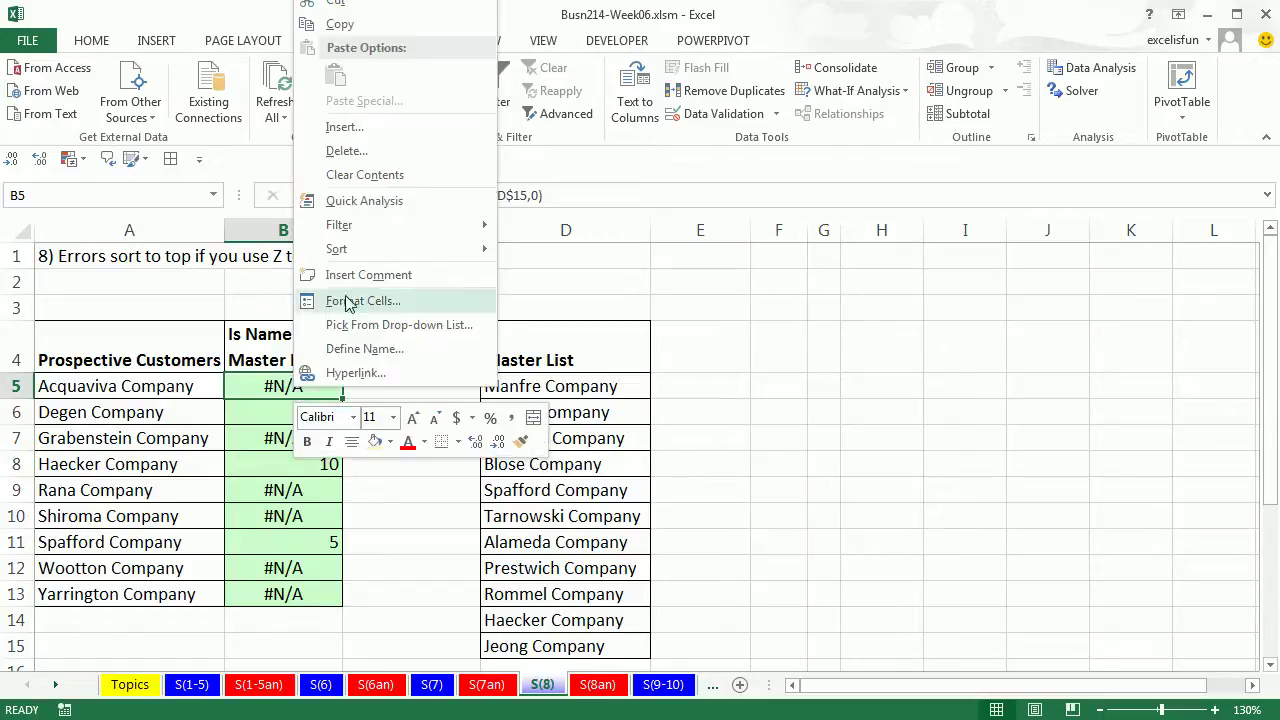
mouse_move(396, 252)
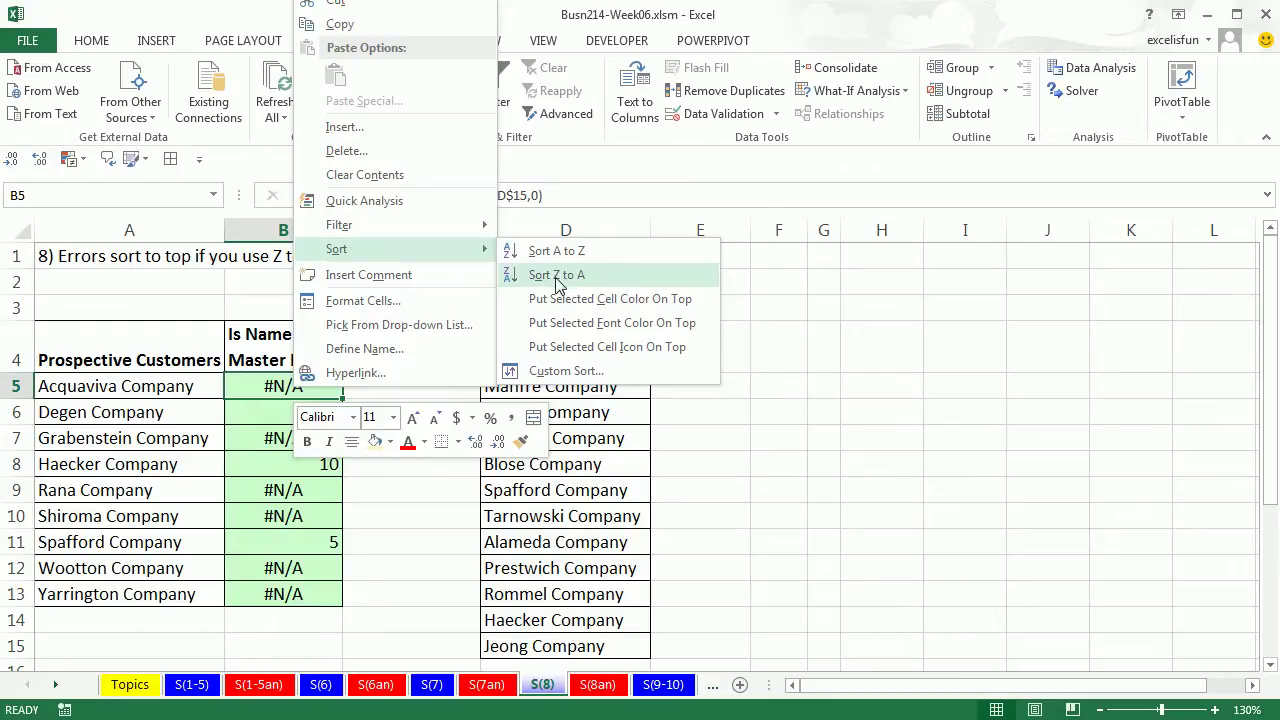
key(Escape)
key(Escape)
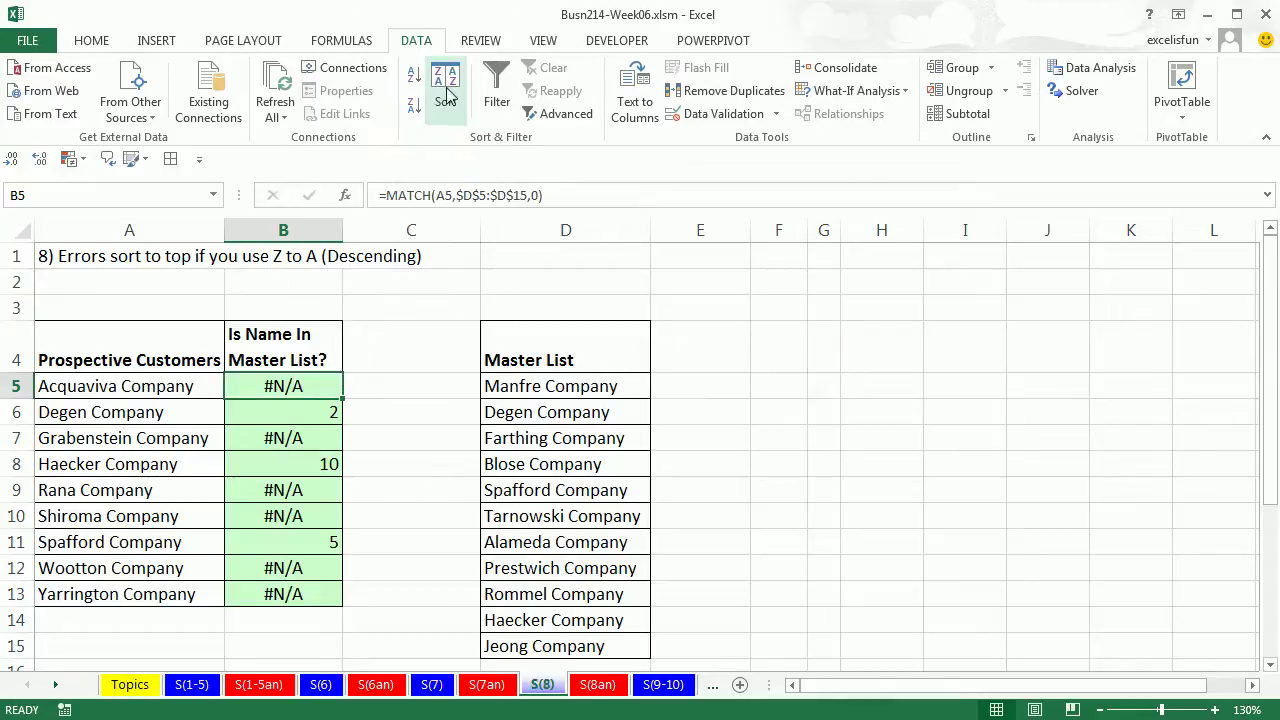
- Sort the Prospective Customers table by the Is Name In Master List? column in descending Z to A order
right_click(276, 386)
mouse_move(437, 250)
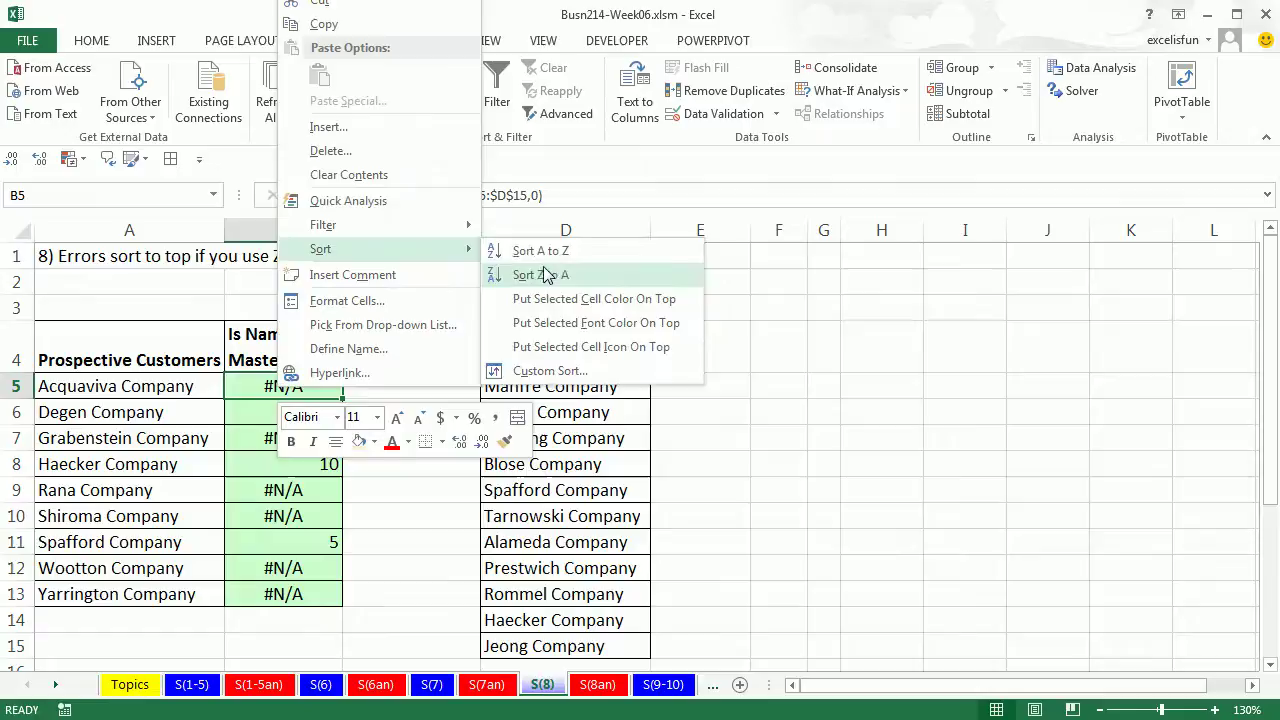
click(545, 275)
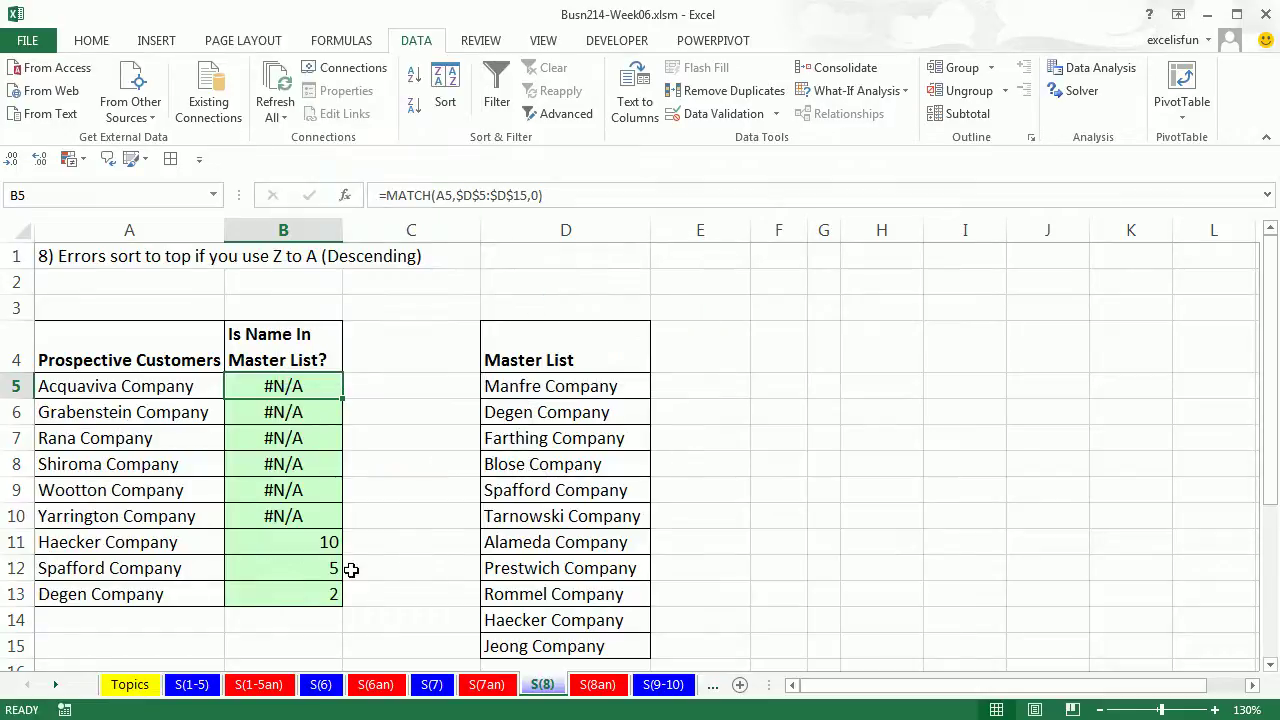
- Clear all contents and formatting from the matched company records in A11:B13, and undo the clearing
drag(170, 548, 317, 600)
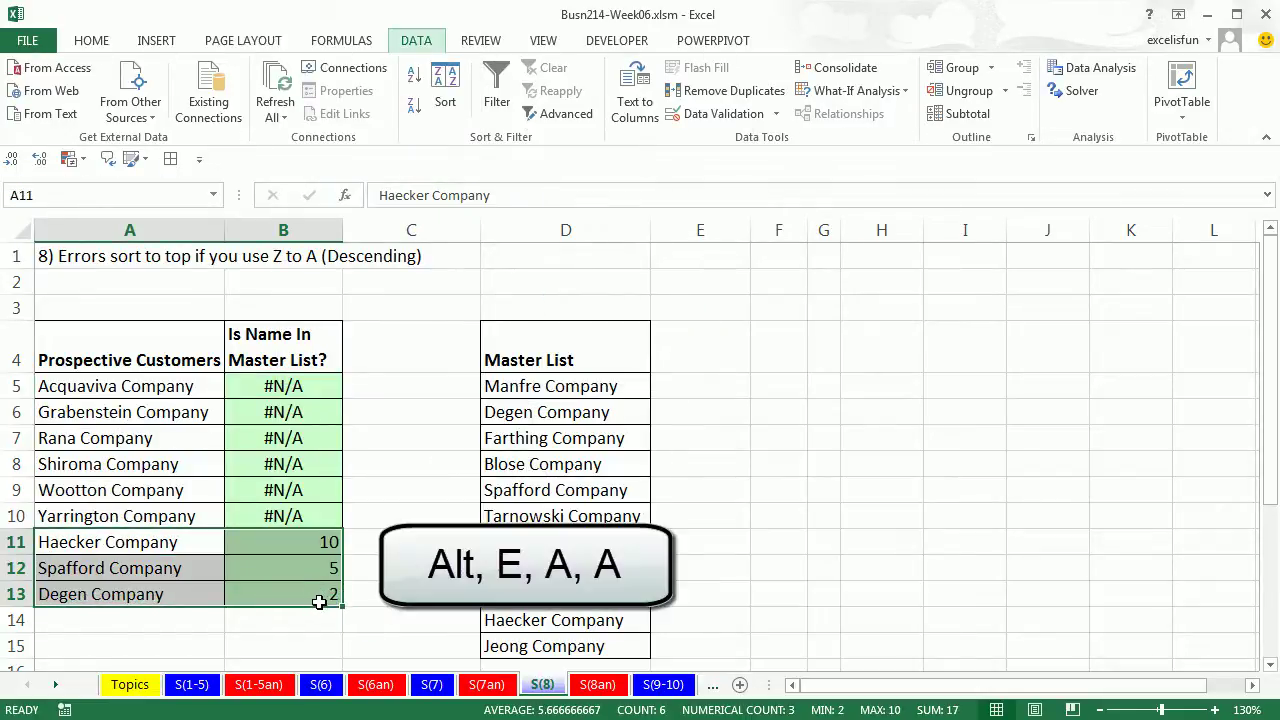
key(alt+e)
key(a)
key(a)
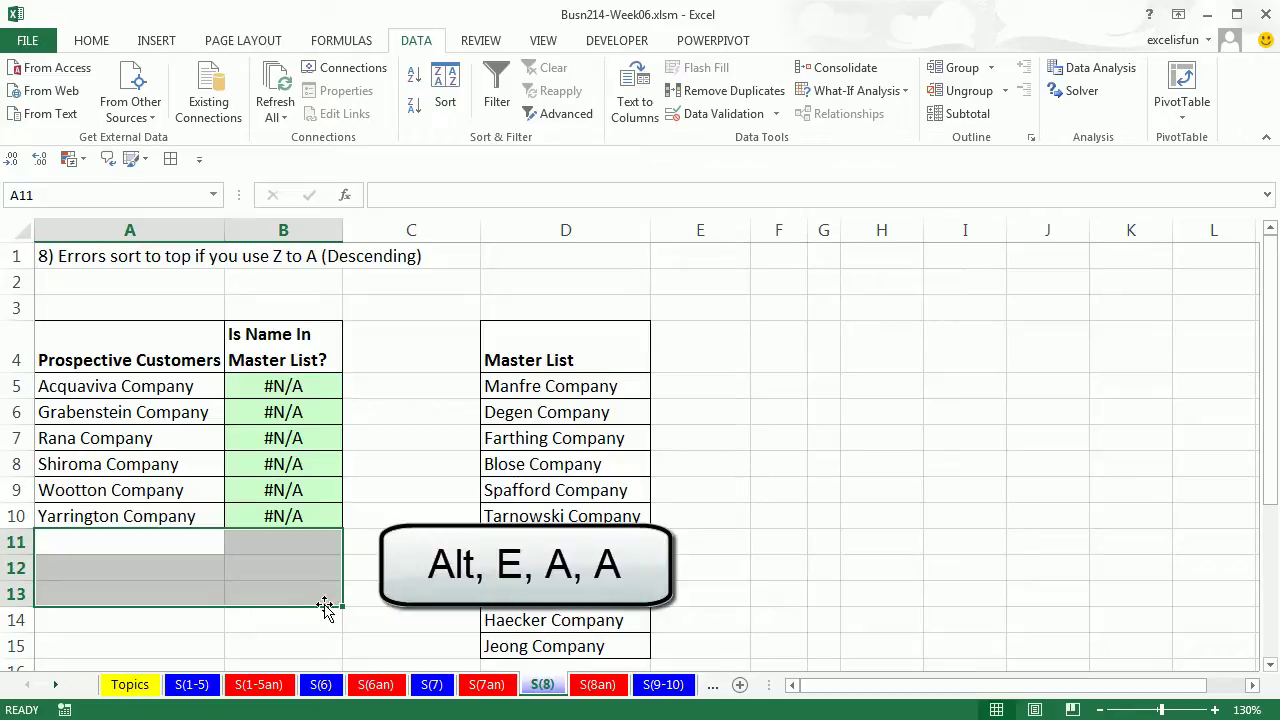
key(ctrl+z)
- Look up the Clear All option for the selected records and leave the clearing options without applying any
click(91, 40)
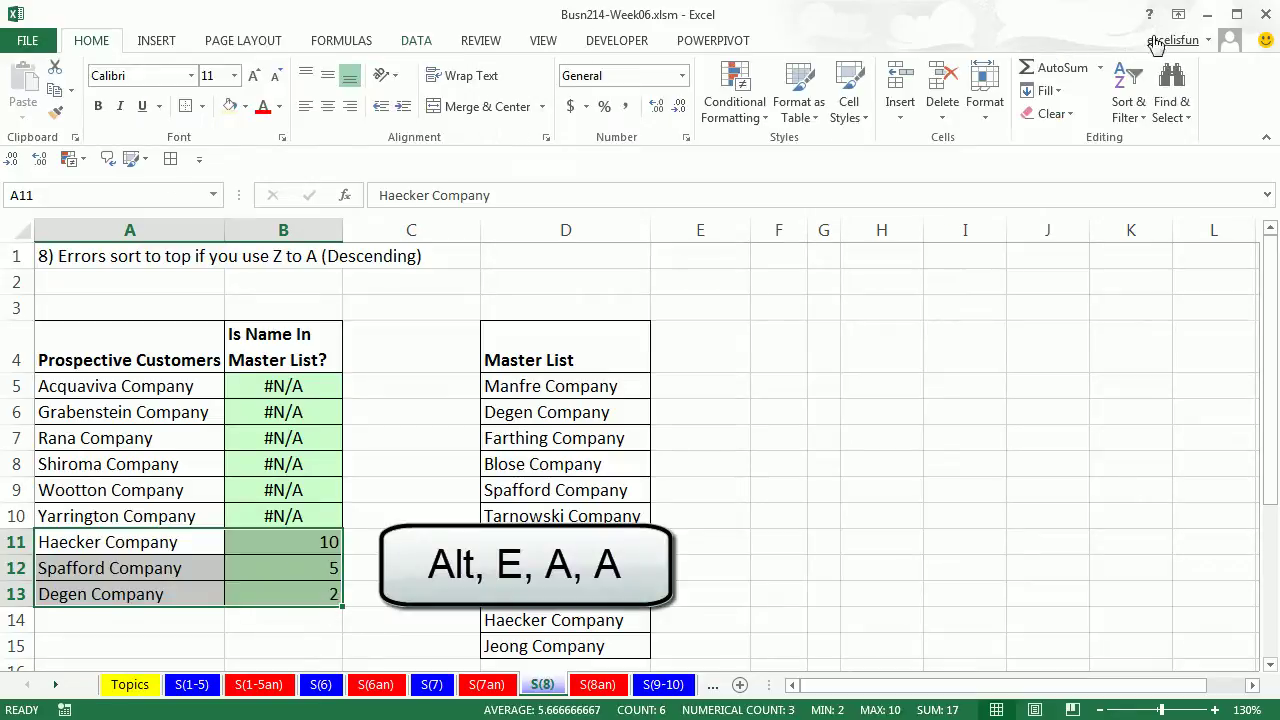
click(1052, 113)
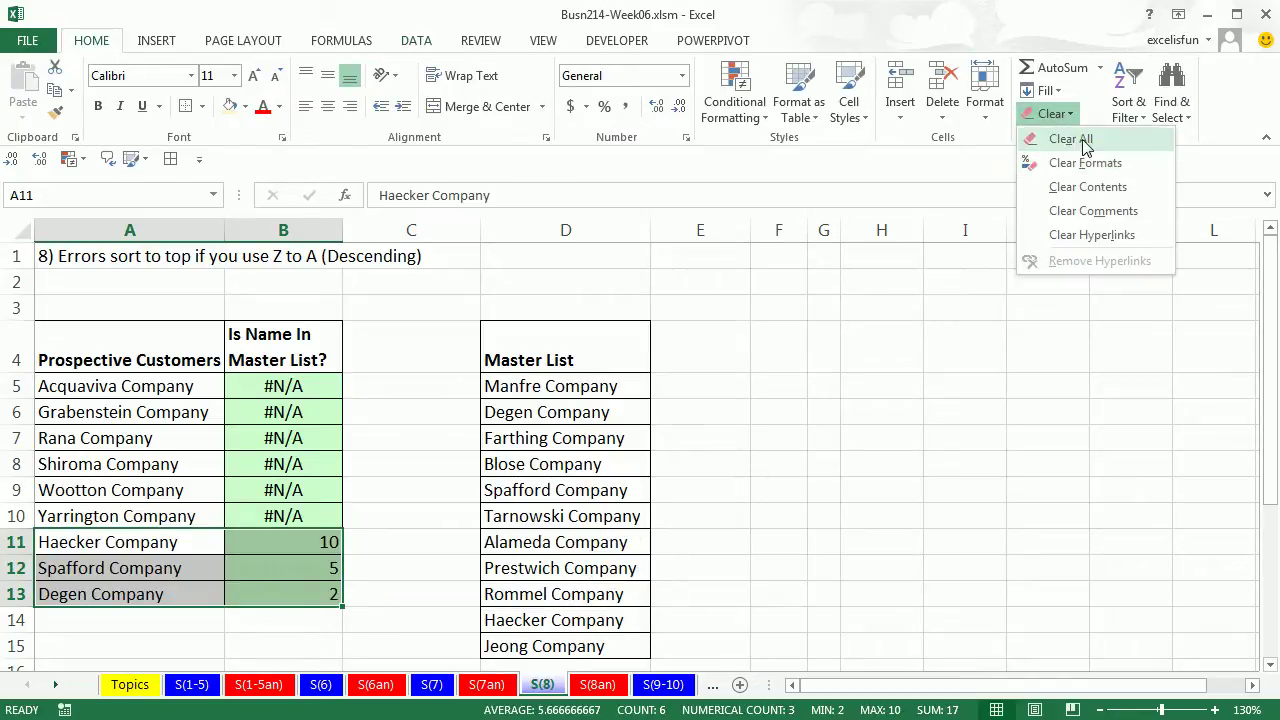
key(Escape)
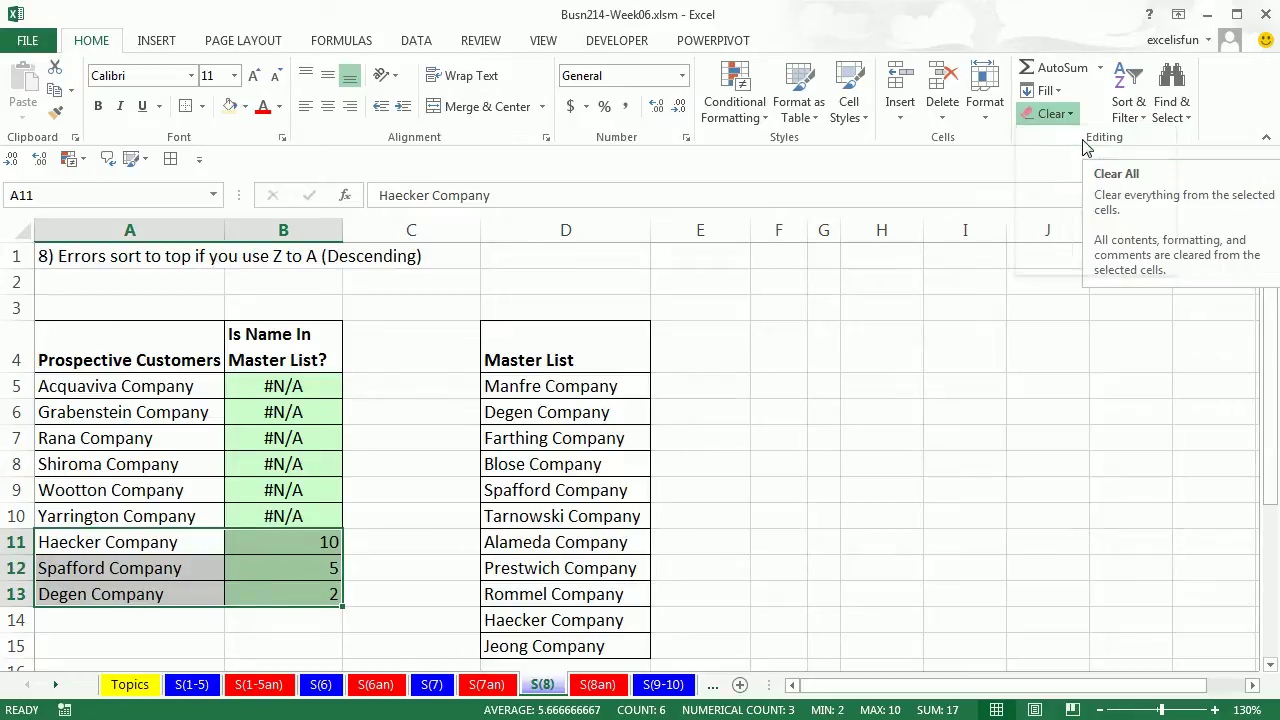
click(318, 408)
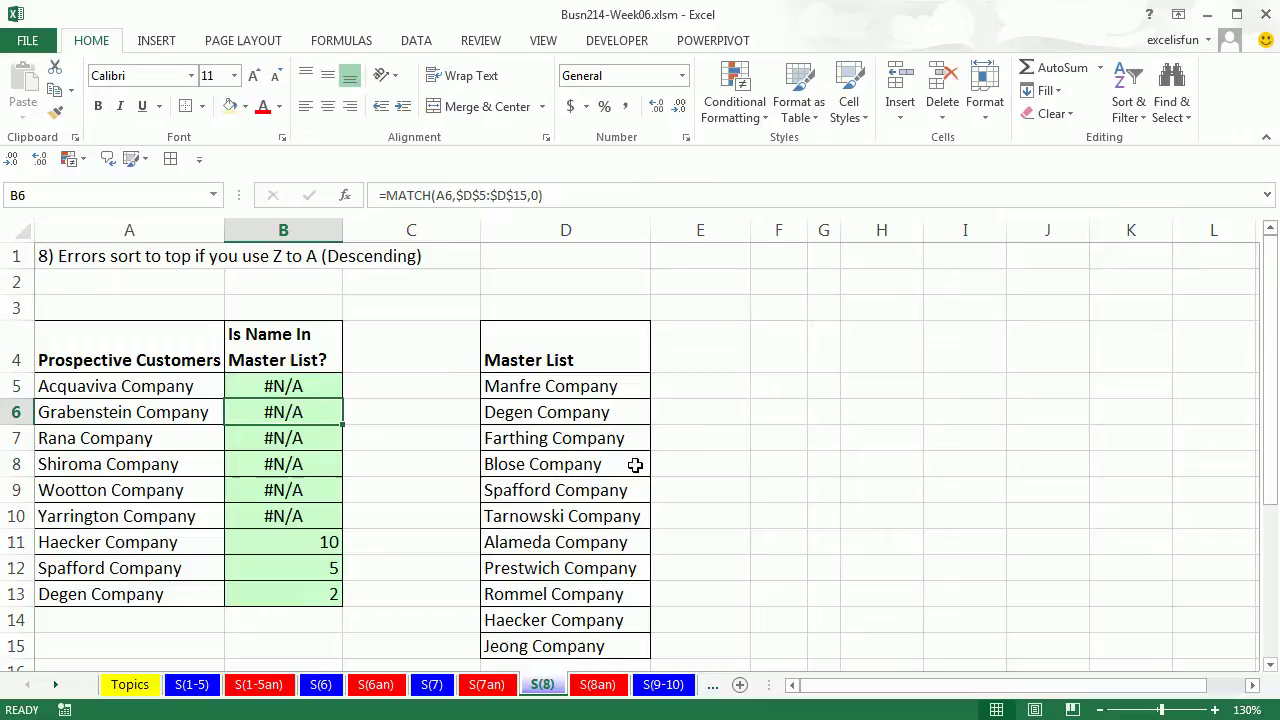
- Switch to the S(9-10) sheet, review the Names list in column A and select the first RAND cell, B4
click(665, 690)
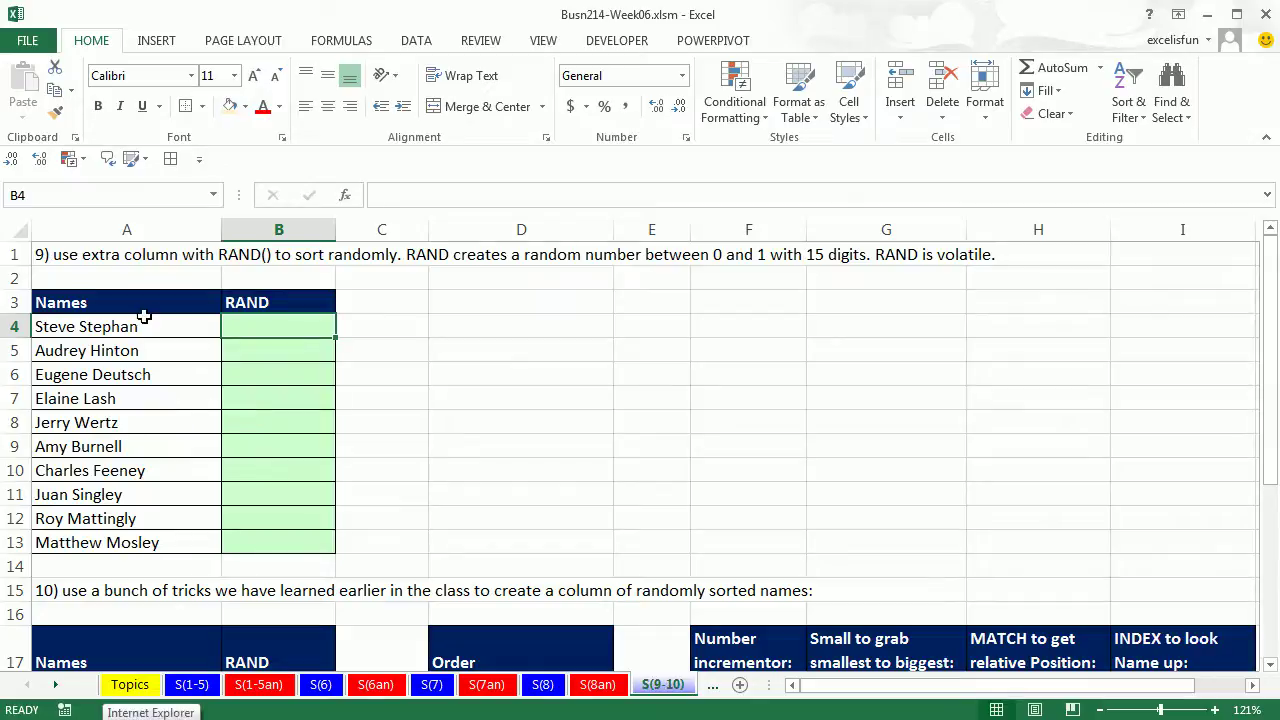
drag(150, 328, 145, 480)
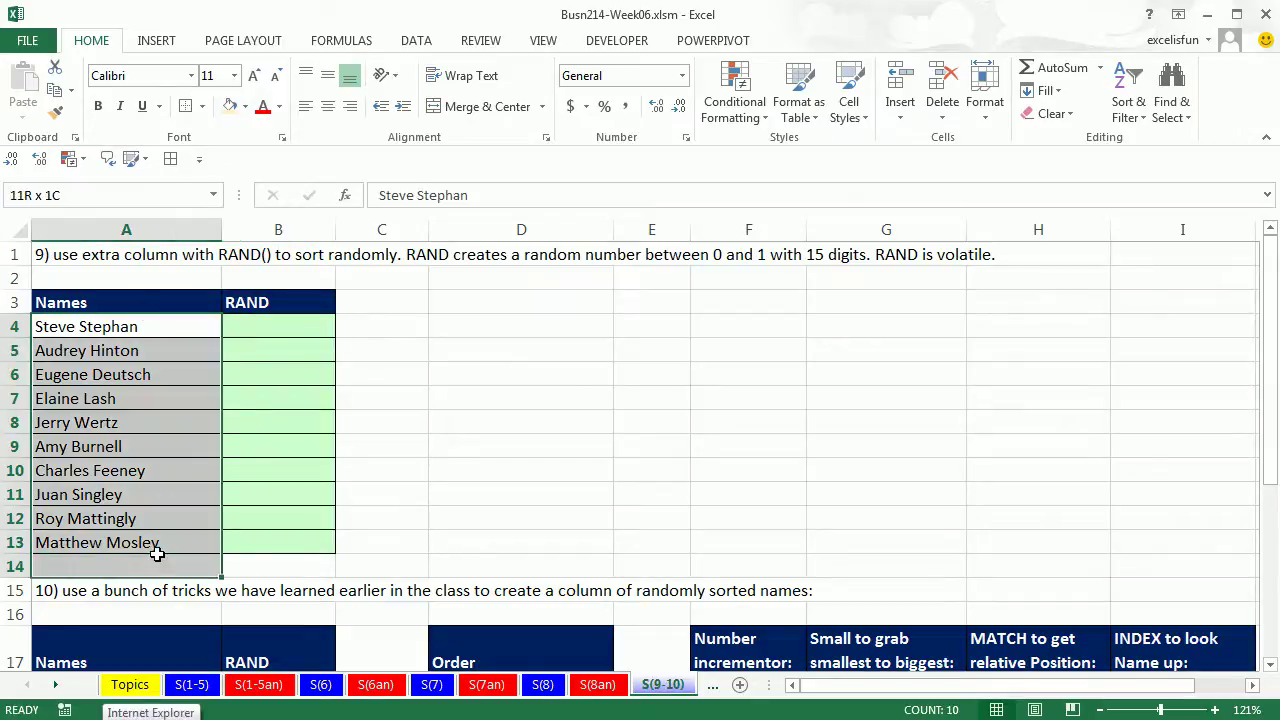
drag(157, 554, 161, 551)
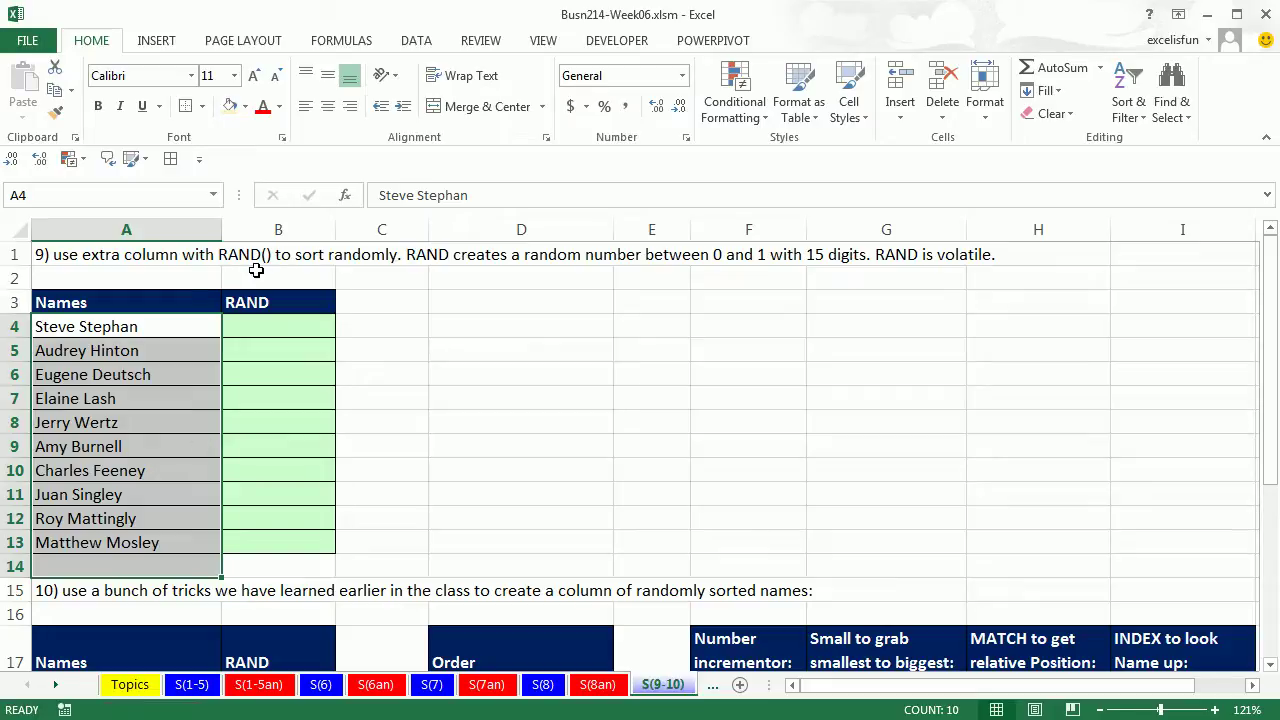
click(285, 328)
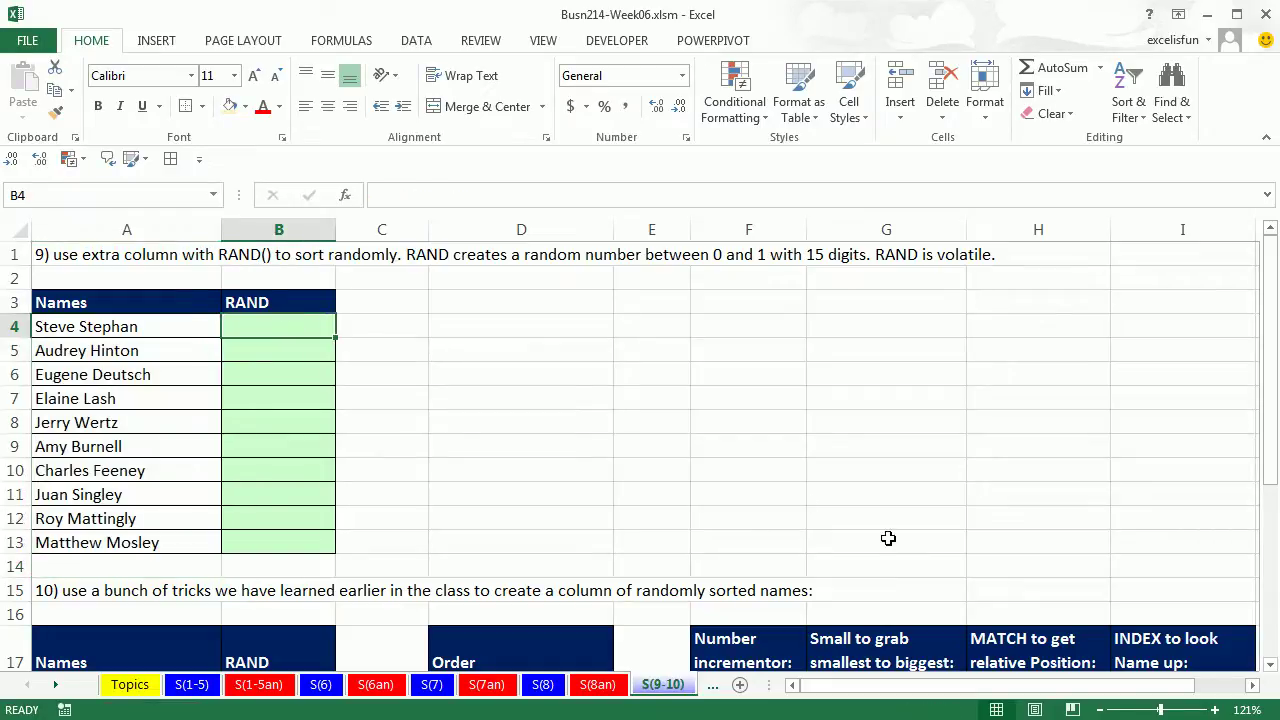
- Enter =RAND() in B4 and copy it down the RAND column through B13
text(=rand)
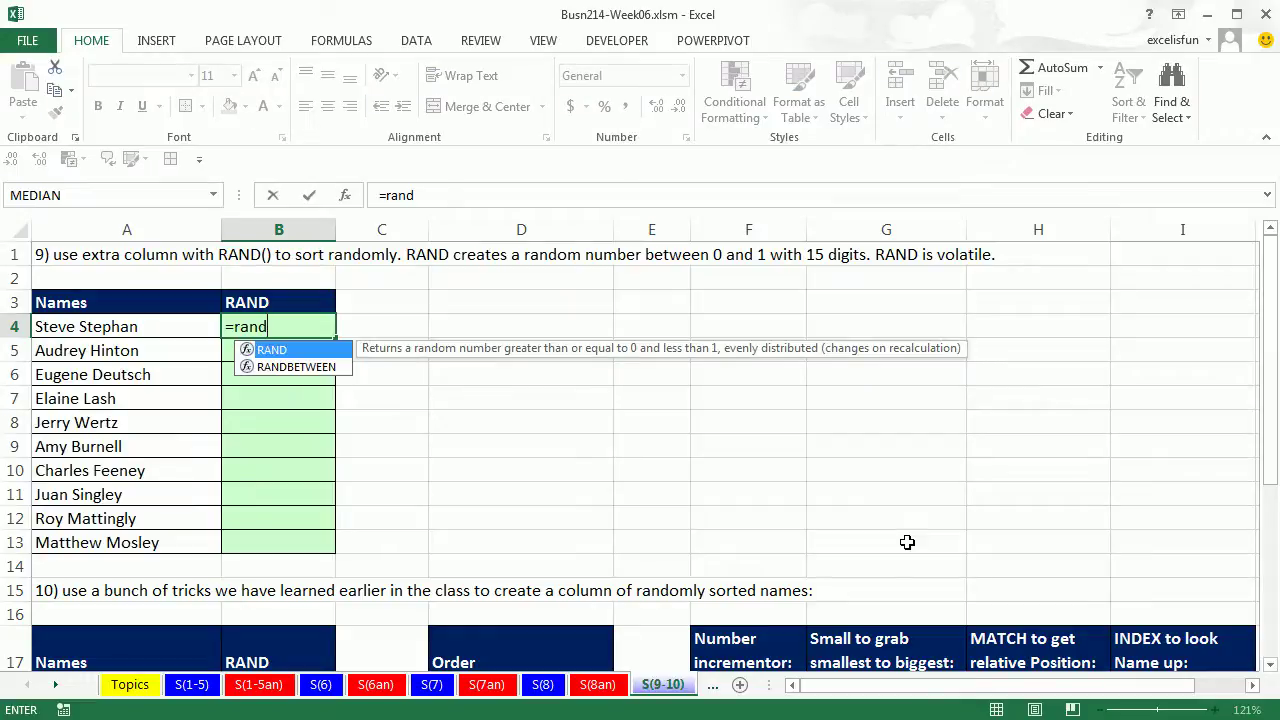
key(Tab)
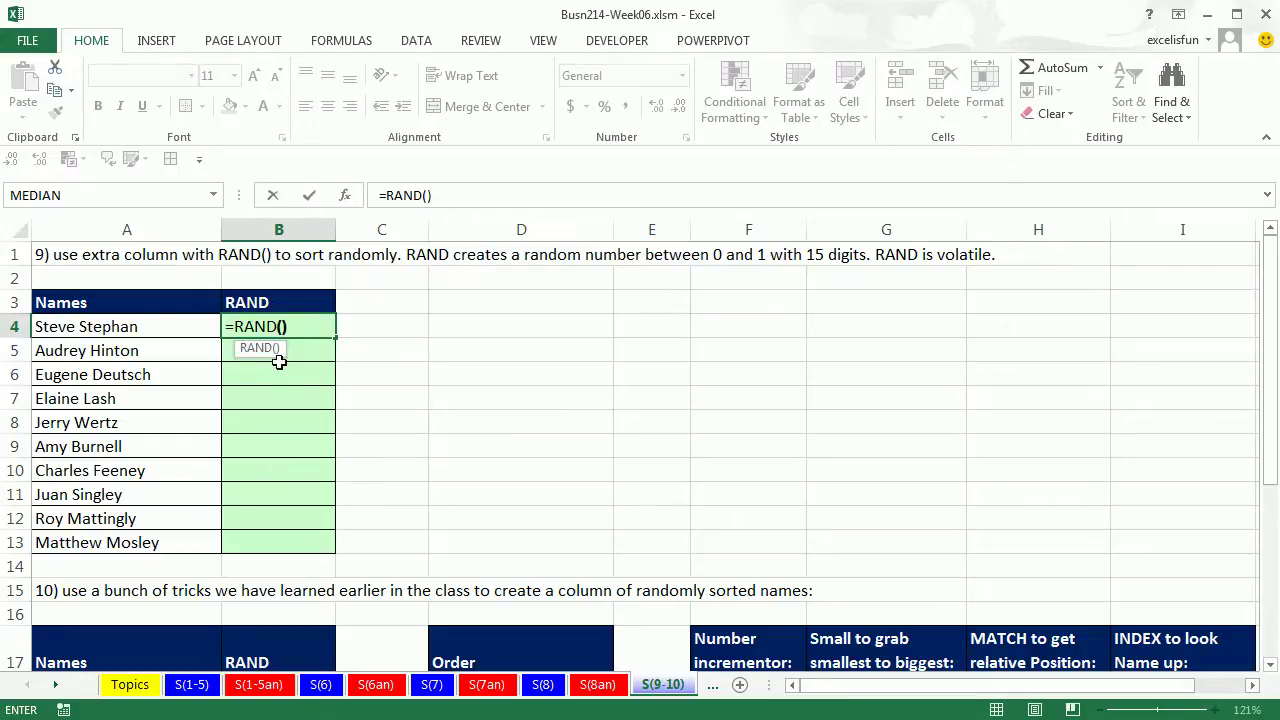
text())
key(ctrl+Return)
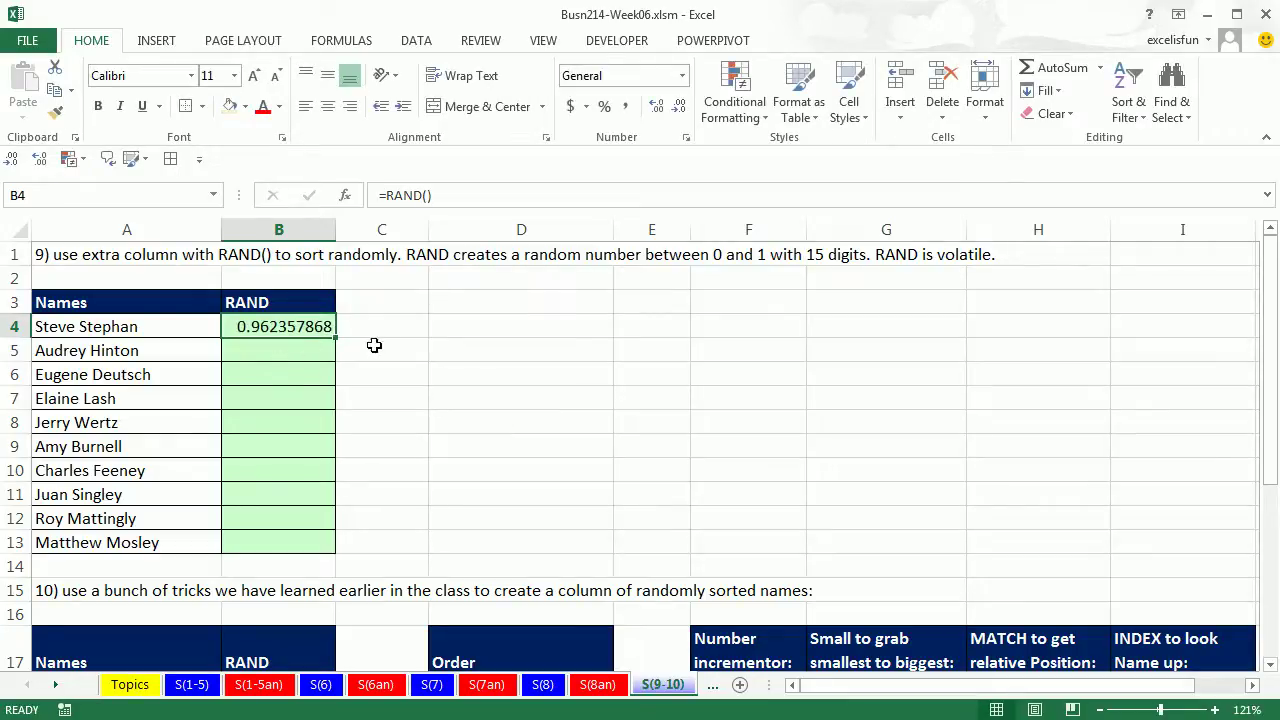
double_click(336, 338)
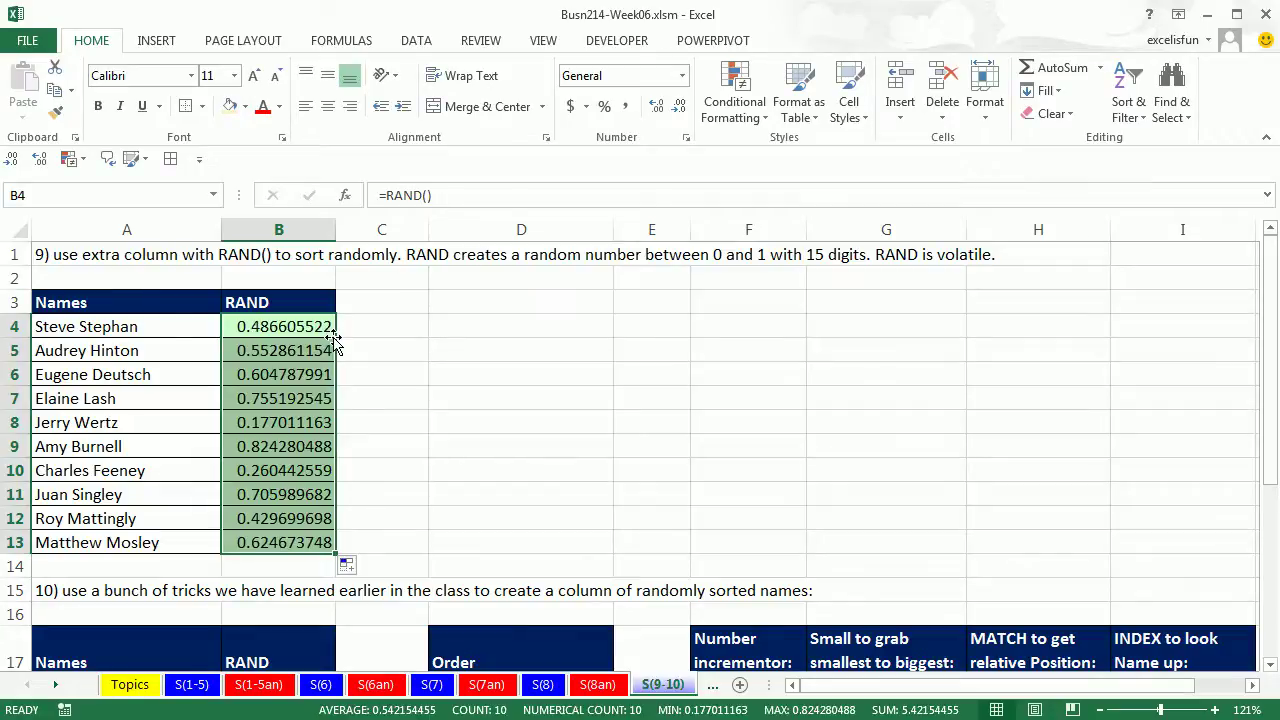
- Enter the filler texts yateywq in D4 and sdajSDAJ in D5 to make the RAND formulas recalculate
click(450, 325)
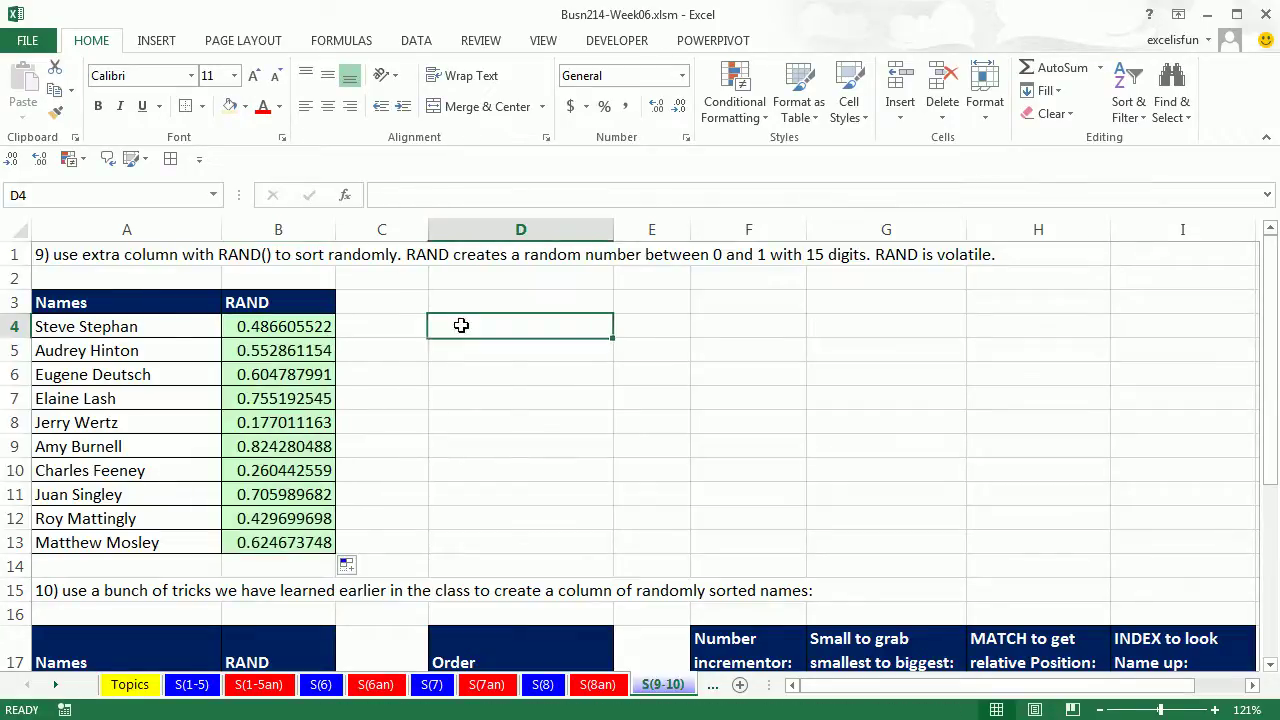
text(yateywq)
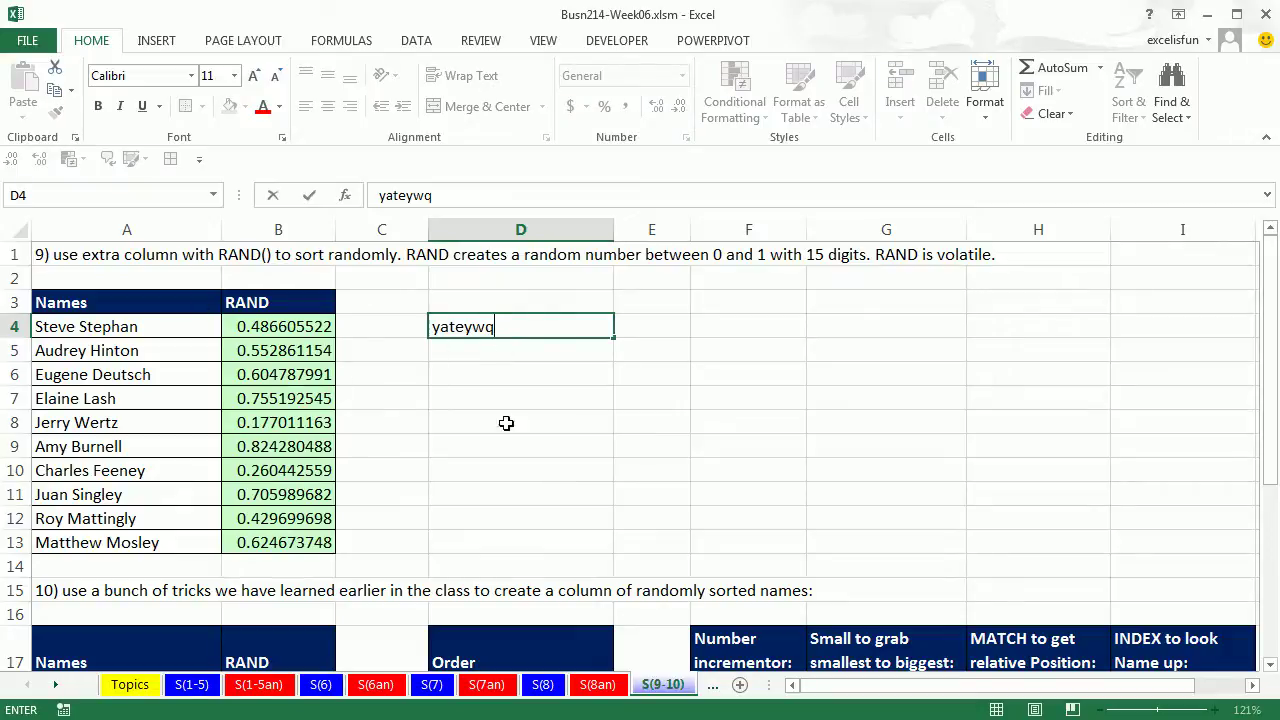
key(Return)
text(sdajSDAJ)
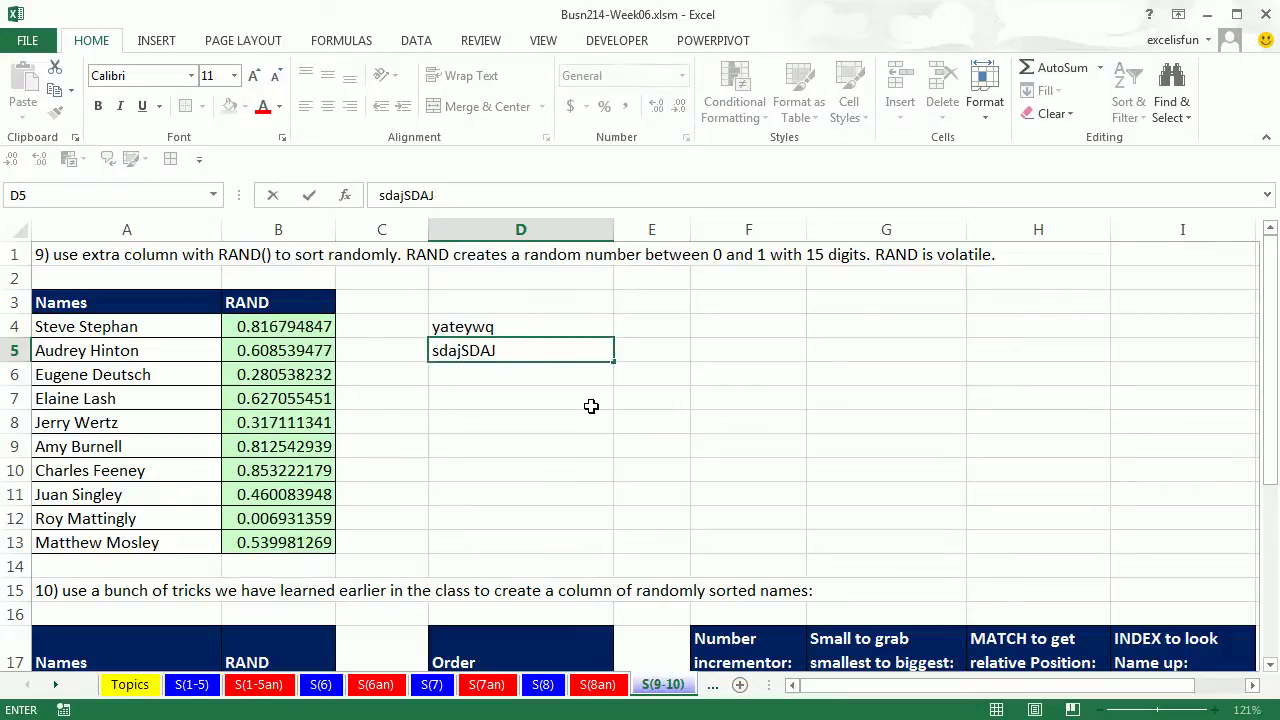
key(Return)
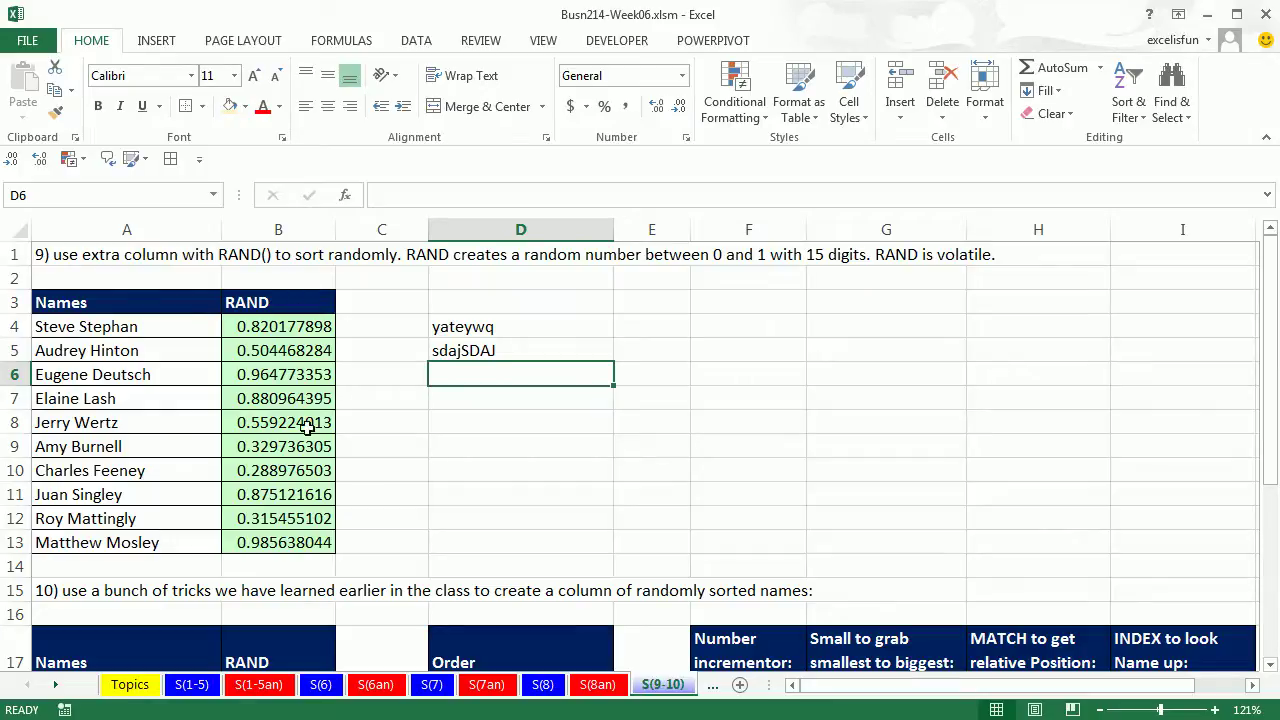
- Sort the Names table by the RAND column from smallest to largest
click(297, 329)
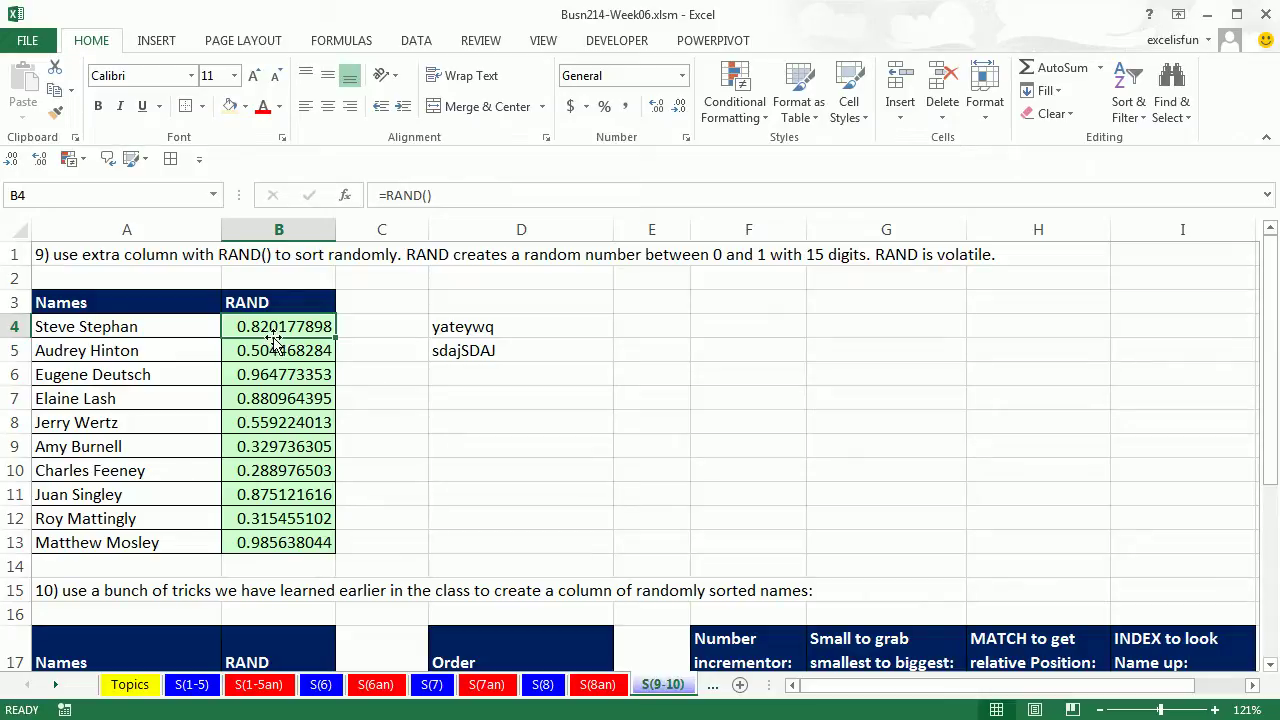
right_click(296, 330)
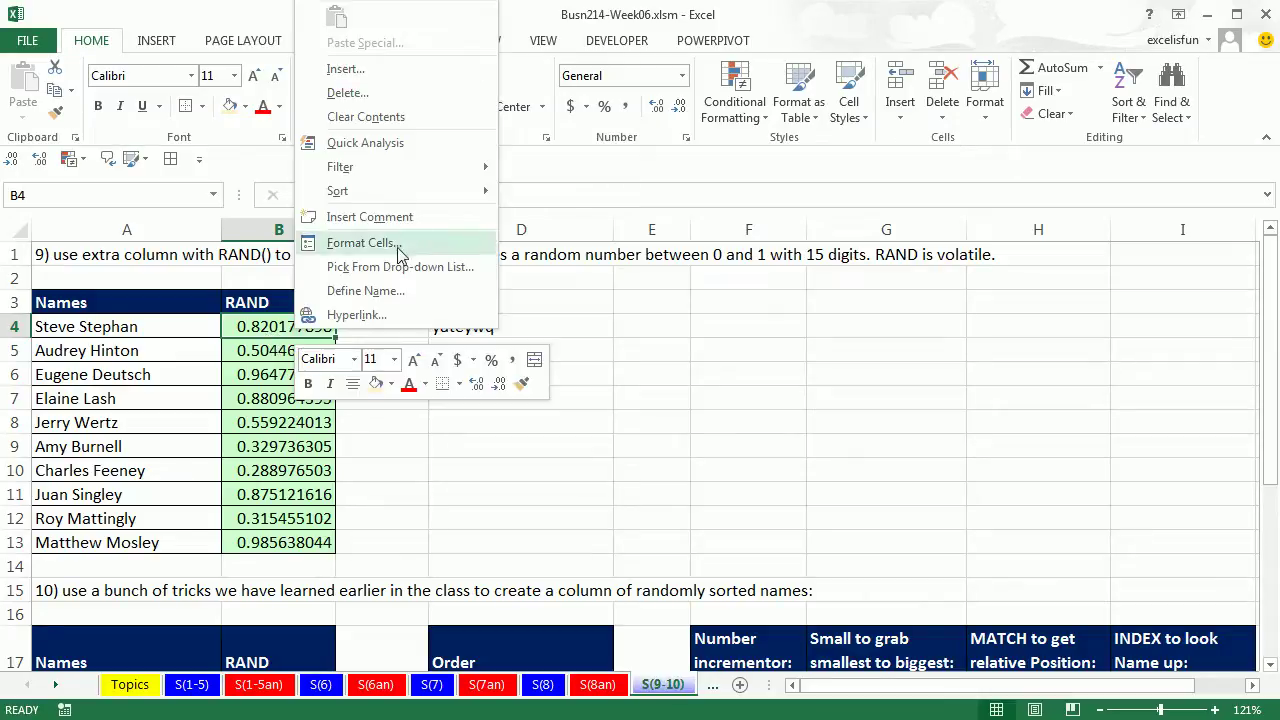
mouse_move(408, 196)
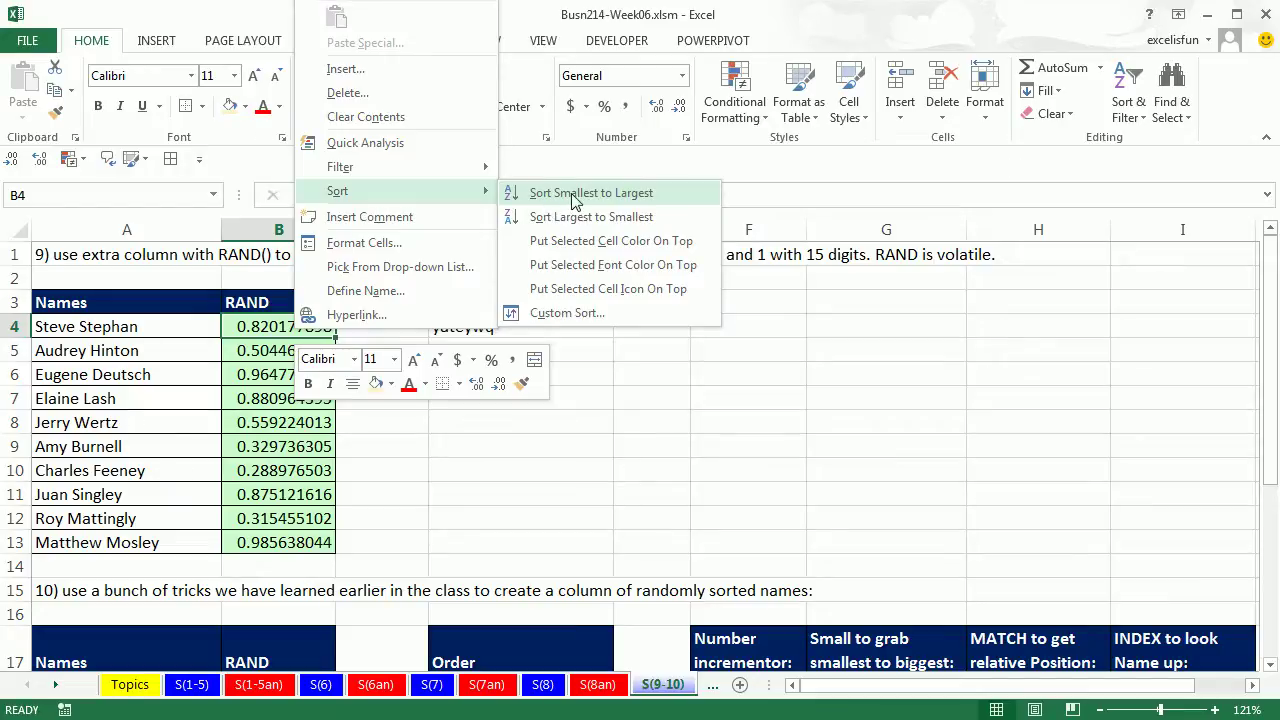
click(575, 200)
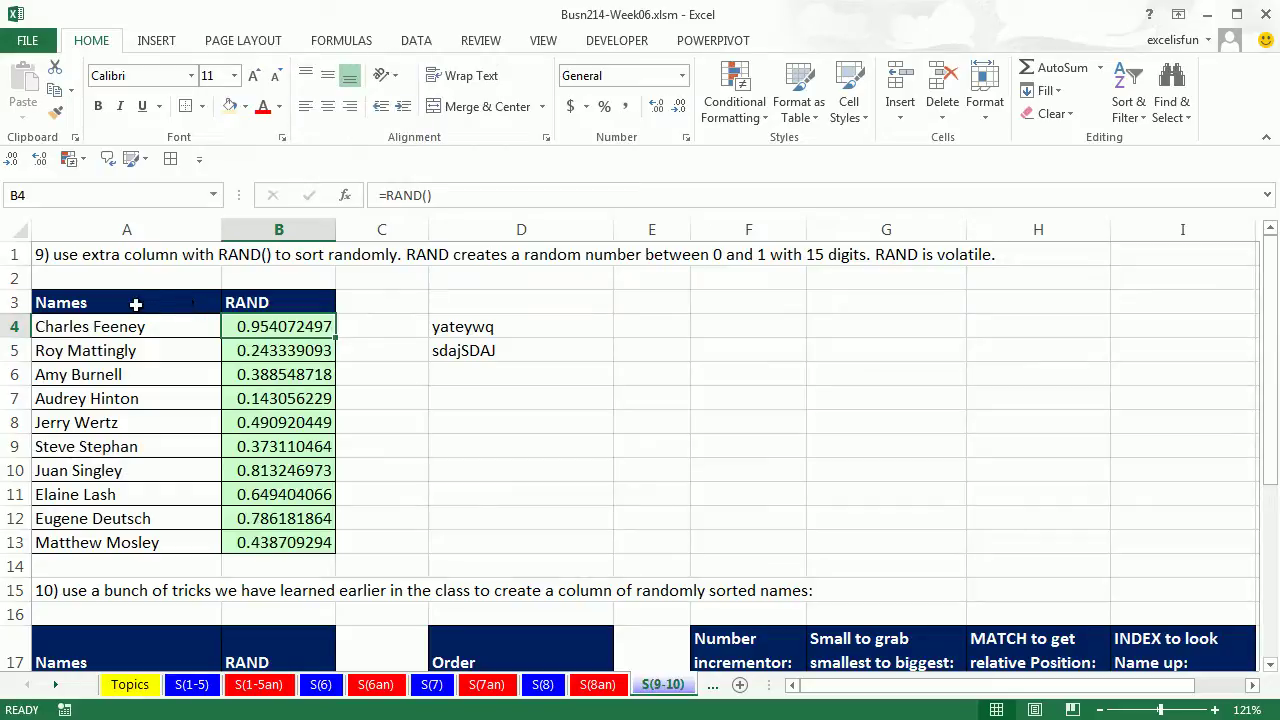
- Copy the randomly sorted Names list with its header, A3:A13, and paste it starting at E3
drag(136, 304, 130, 542)
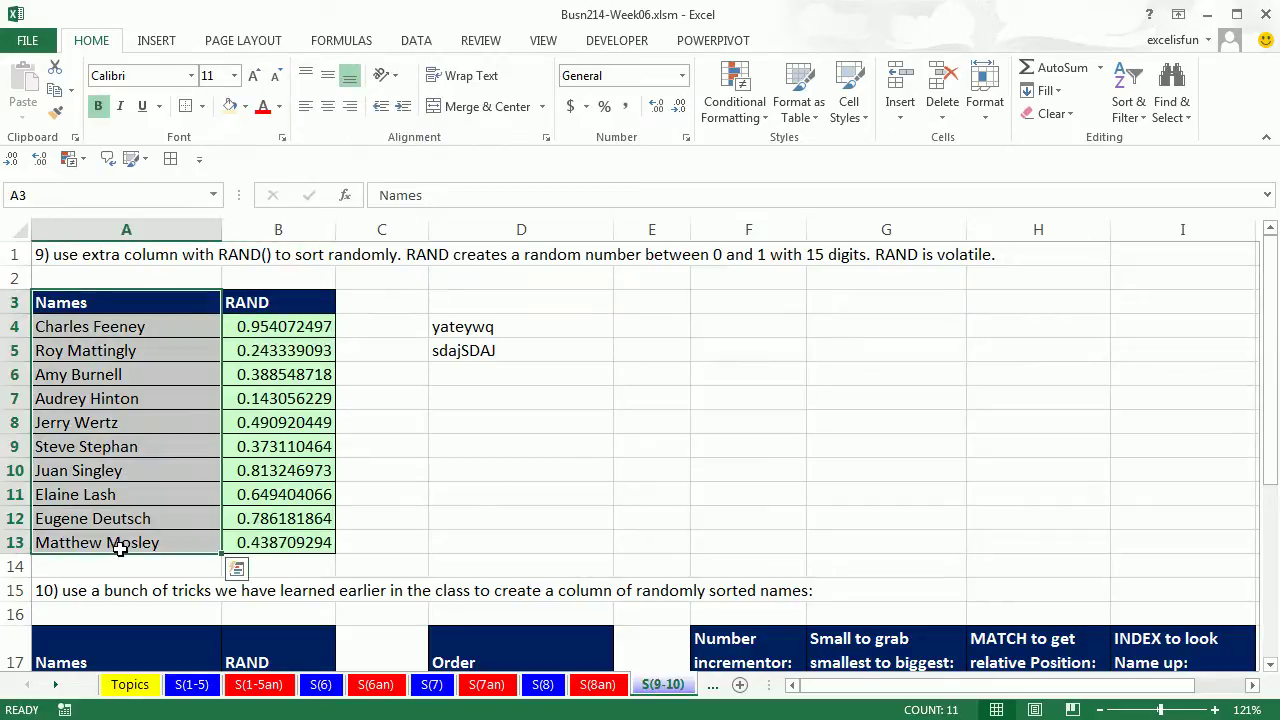
key(ctrl+c)
right_click(671, 300)
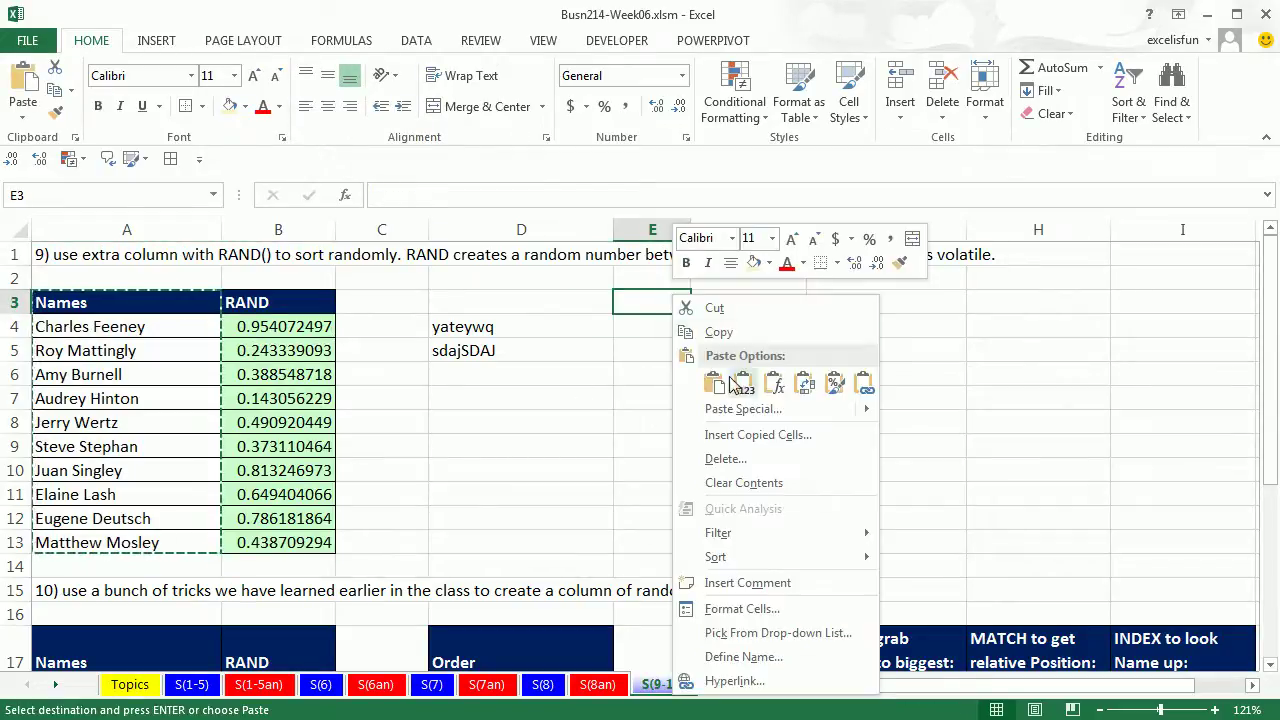
key(Escape)
key(ctrl+v)
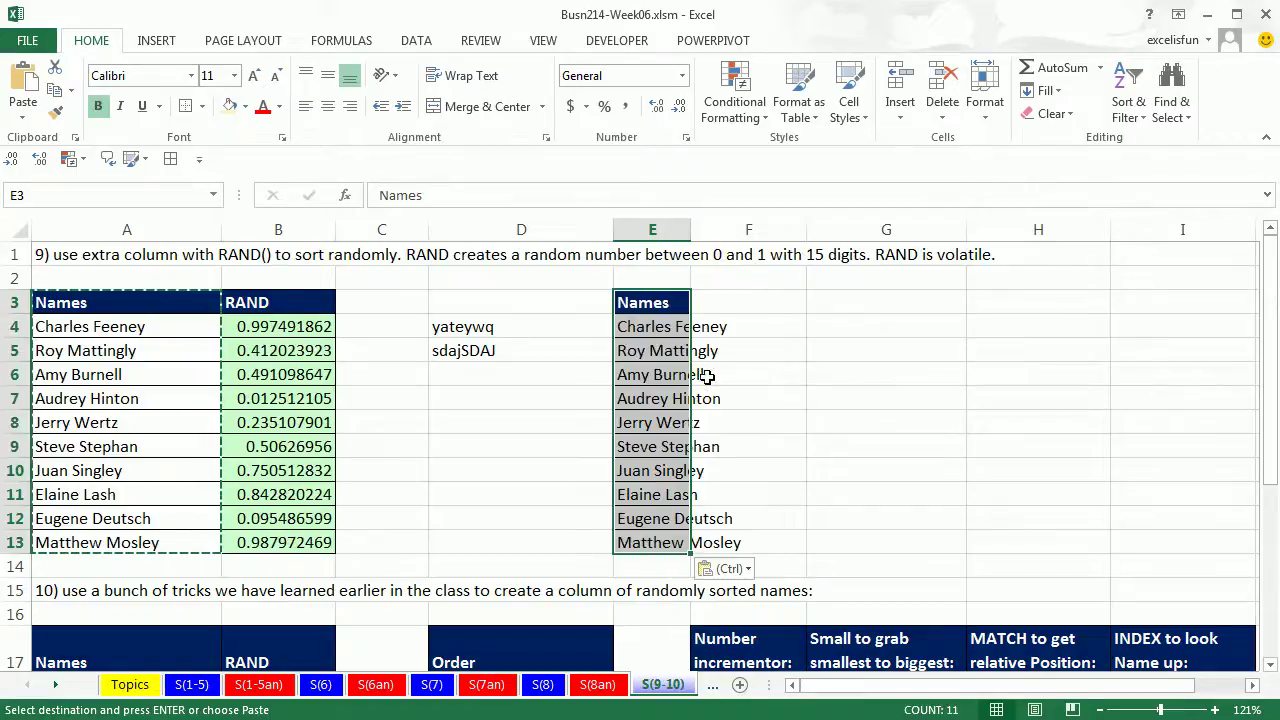
click(541, 481)
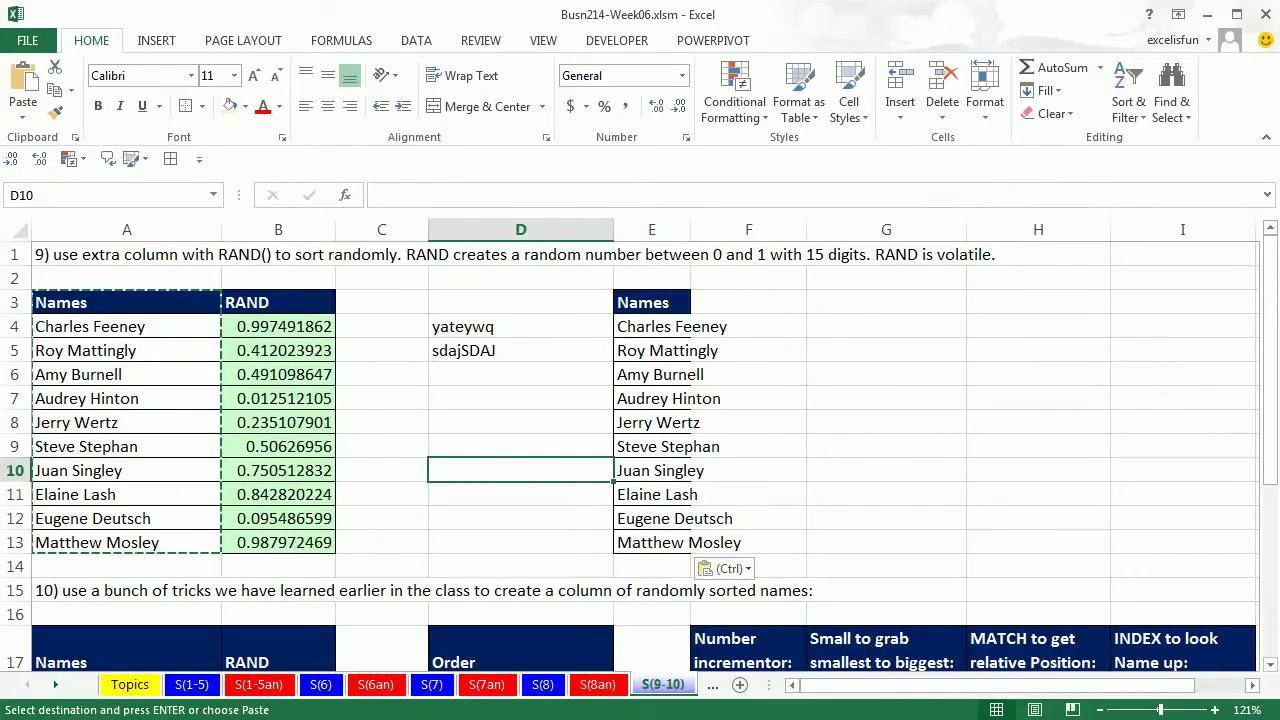
- Review the task 10 Names and RAND columns in A18:B27, the formula in B18 and the empty Order column
click(1268, 668)
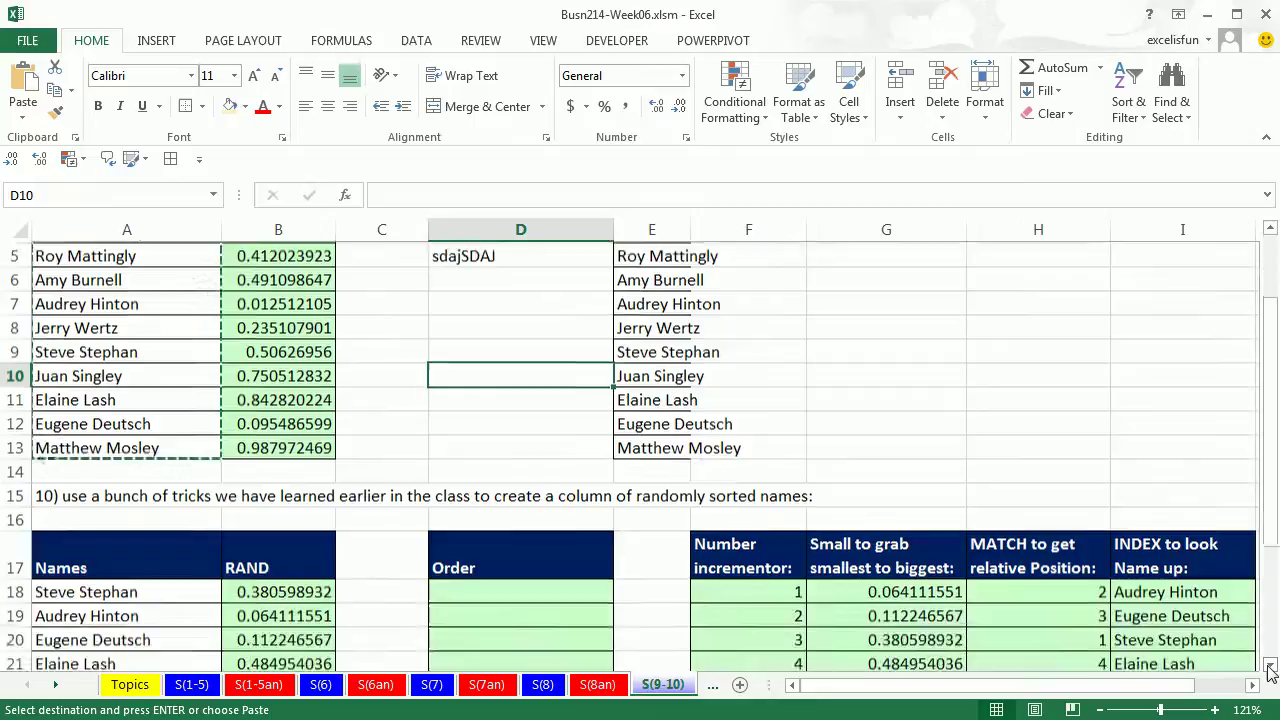
drag(1270, 670, 1270, 670)
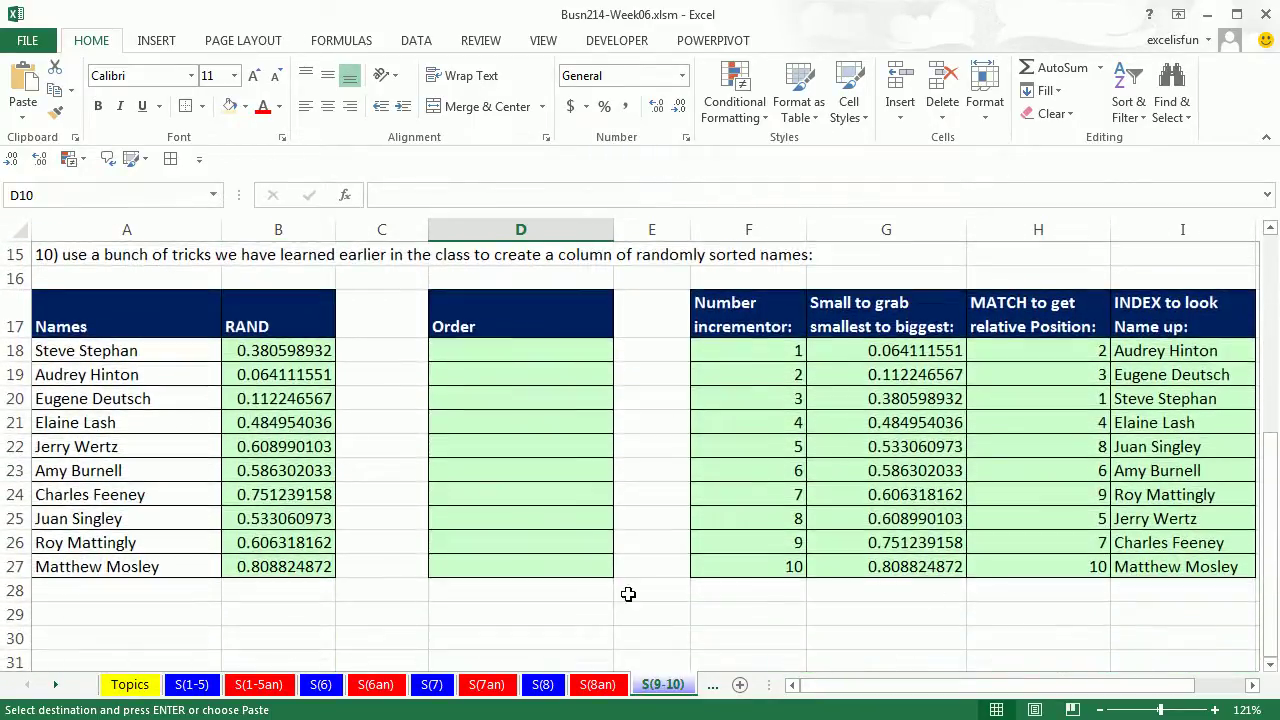
drag(140, 352, 86, 566)
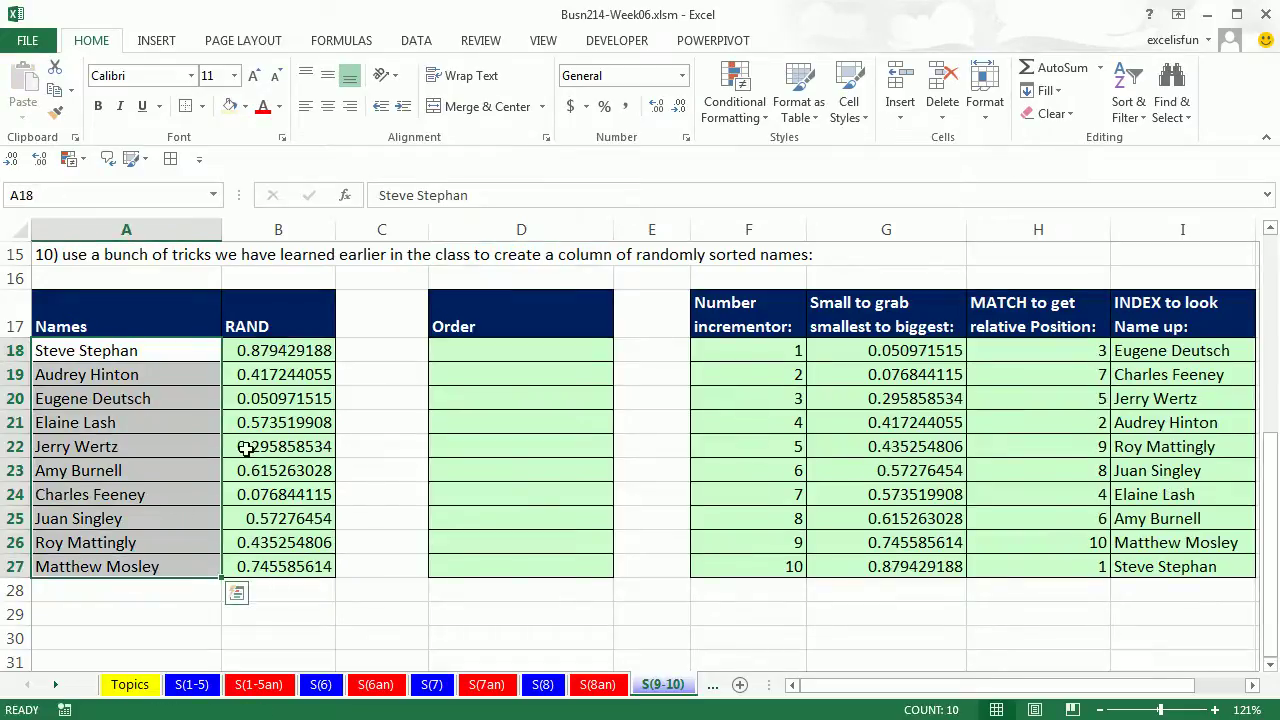
drag(243, 358, 251, 566)
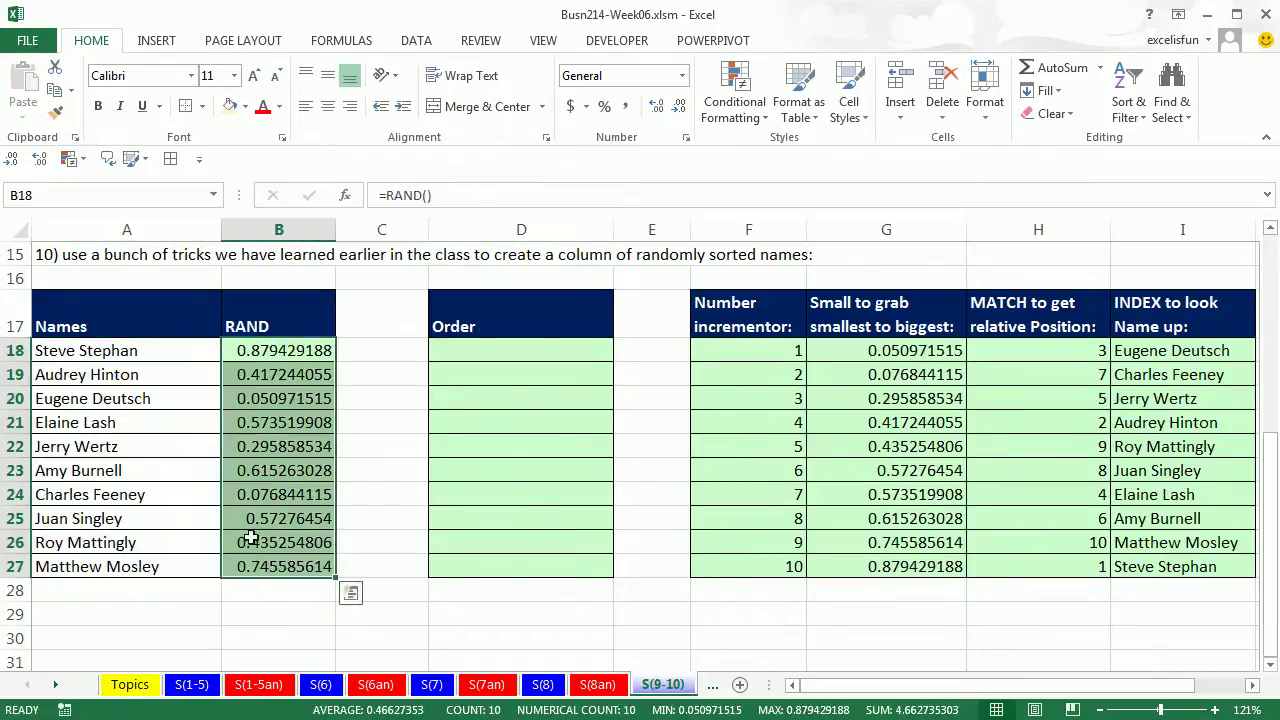
double_click(245, 358)
key(Escape)
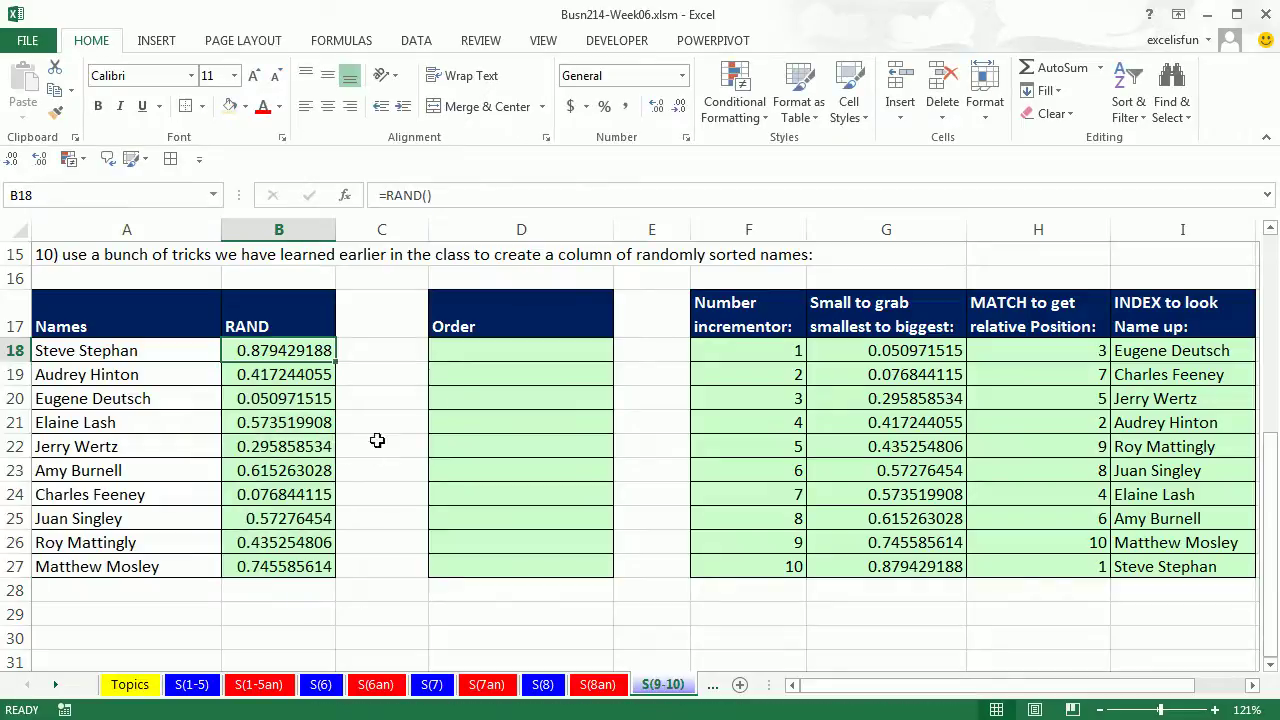
click(473, 354)
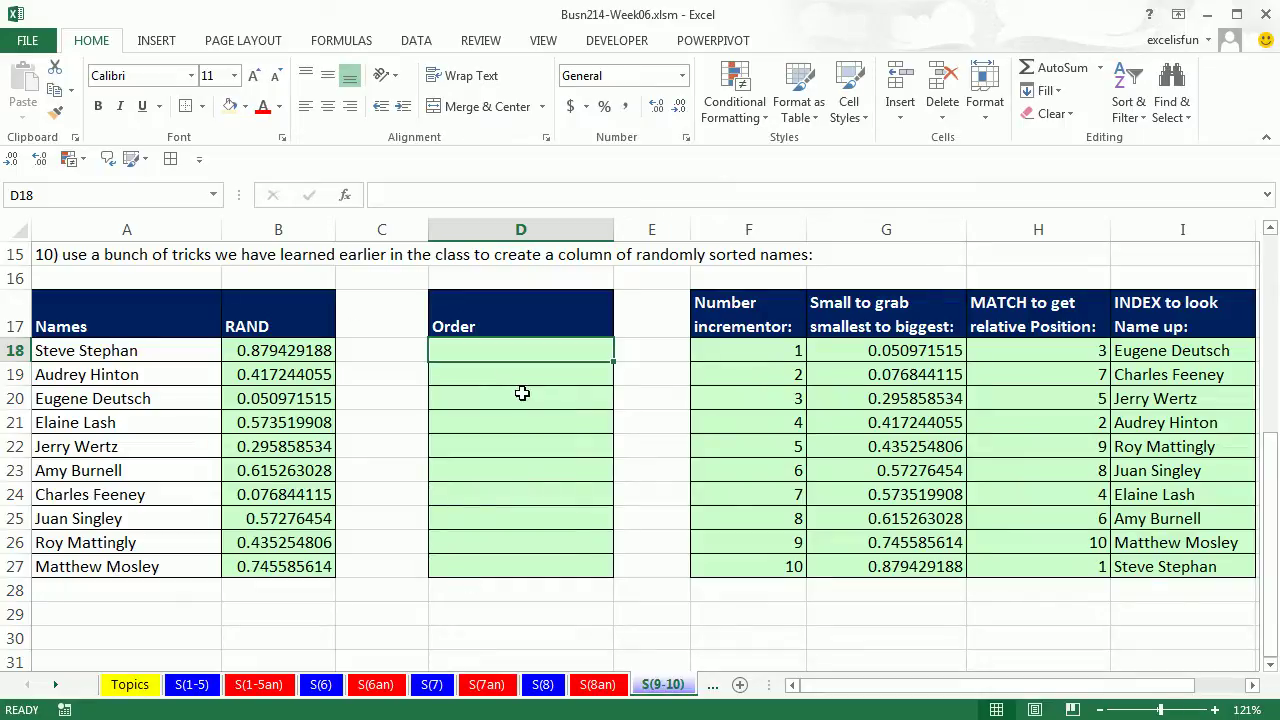
- Examine the ROWS, SMALL, MATCH and INDEX helper formulas in F18 through I18 without changing them
double_click(756, 354)
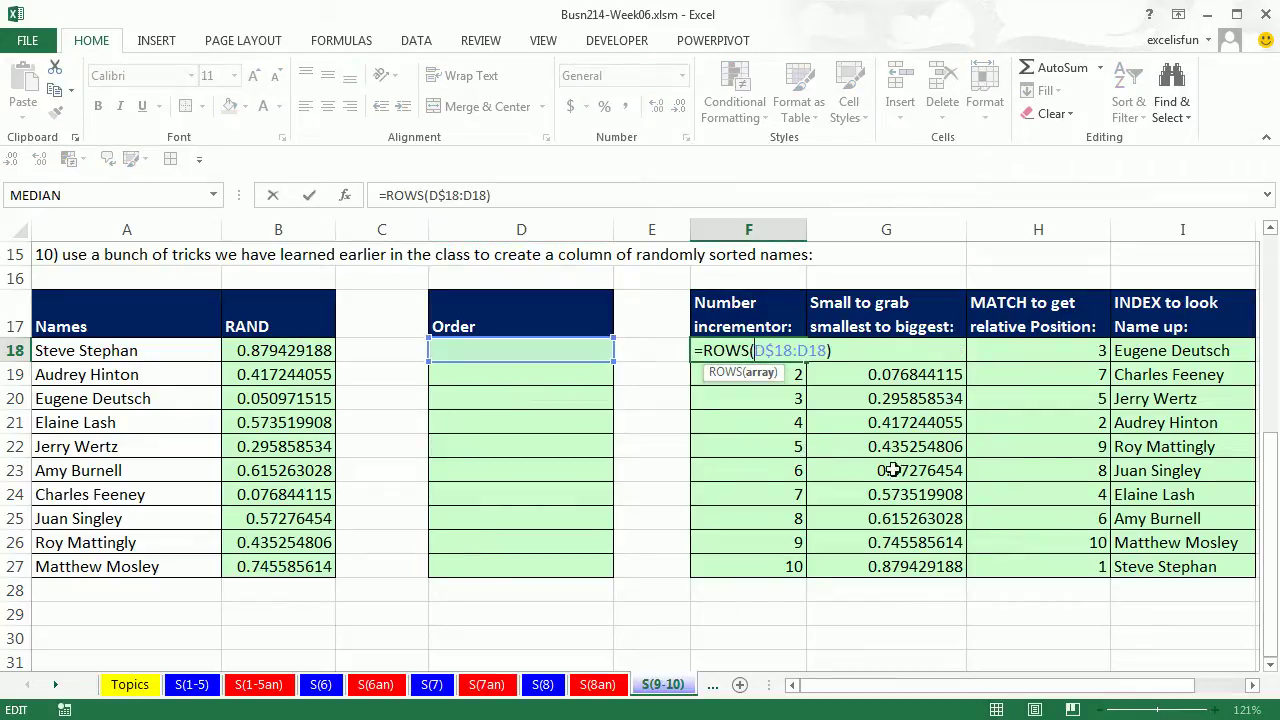
key(Escape)
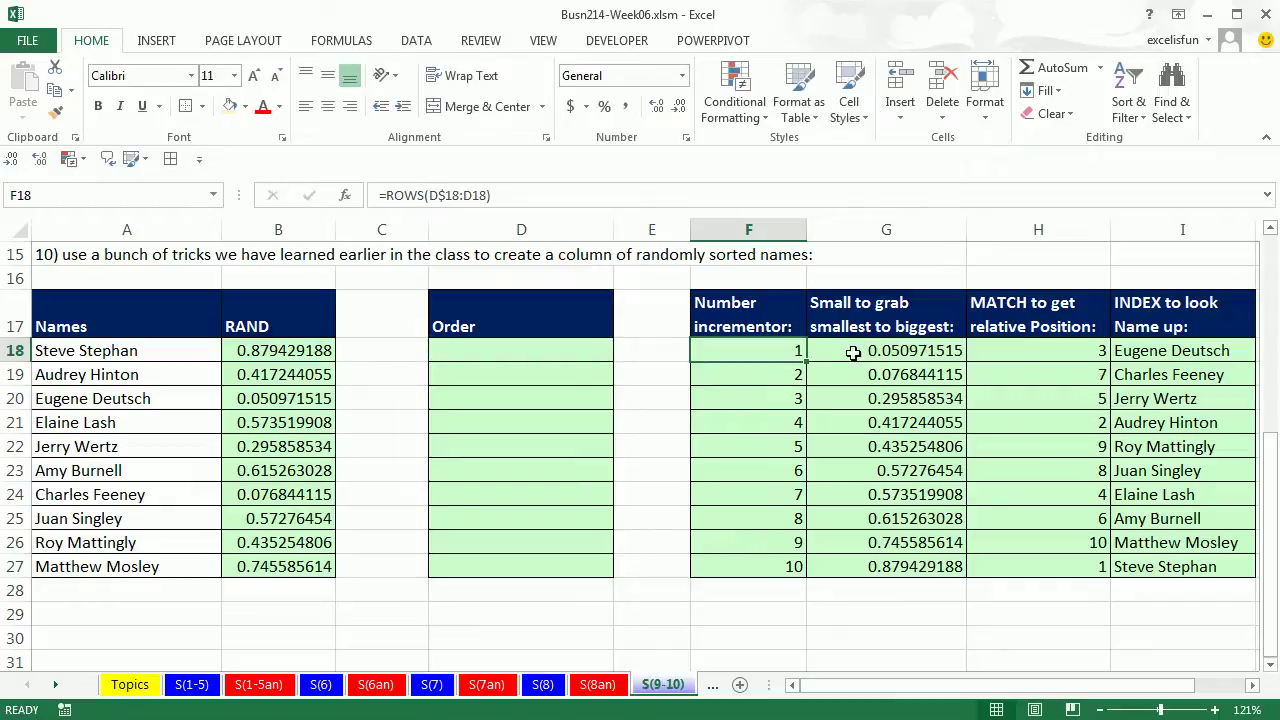
double_click(852, 350)
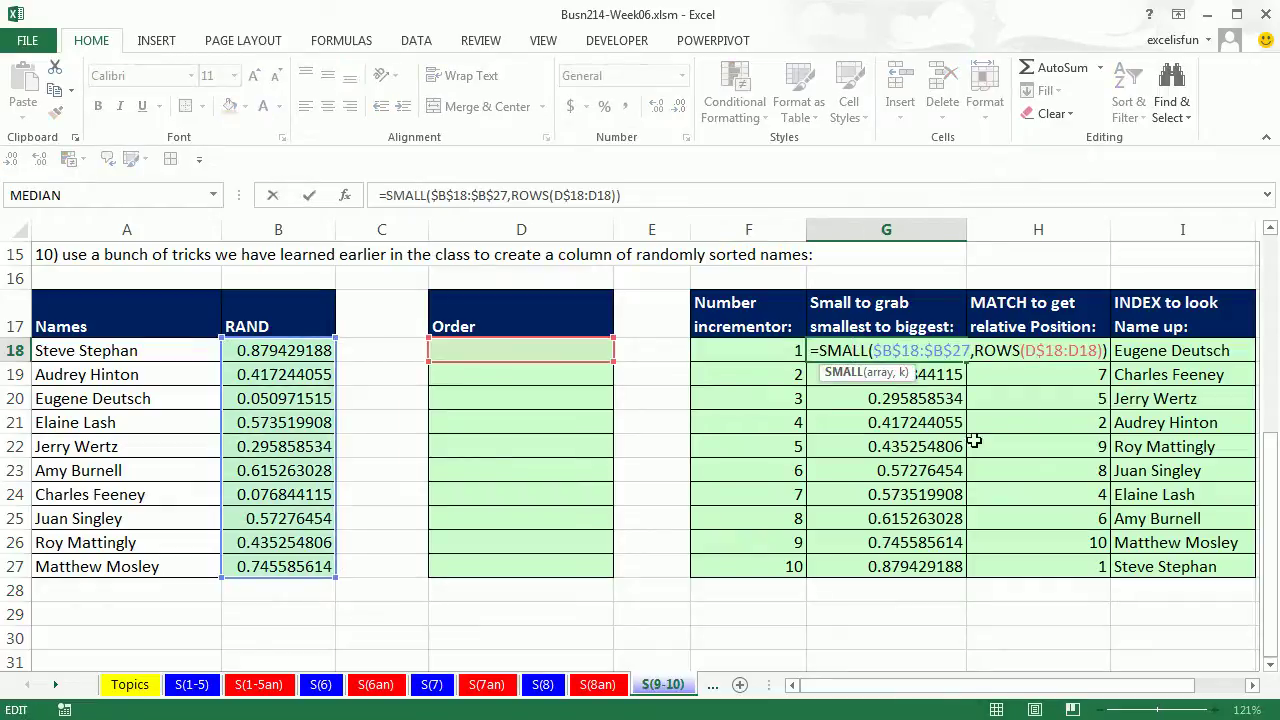
key(Escape)
click(1023, 345)
double_click(1023, 345)
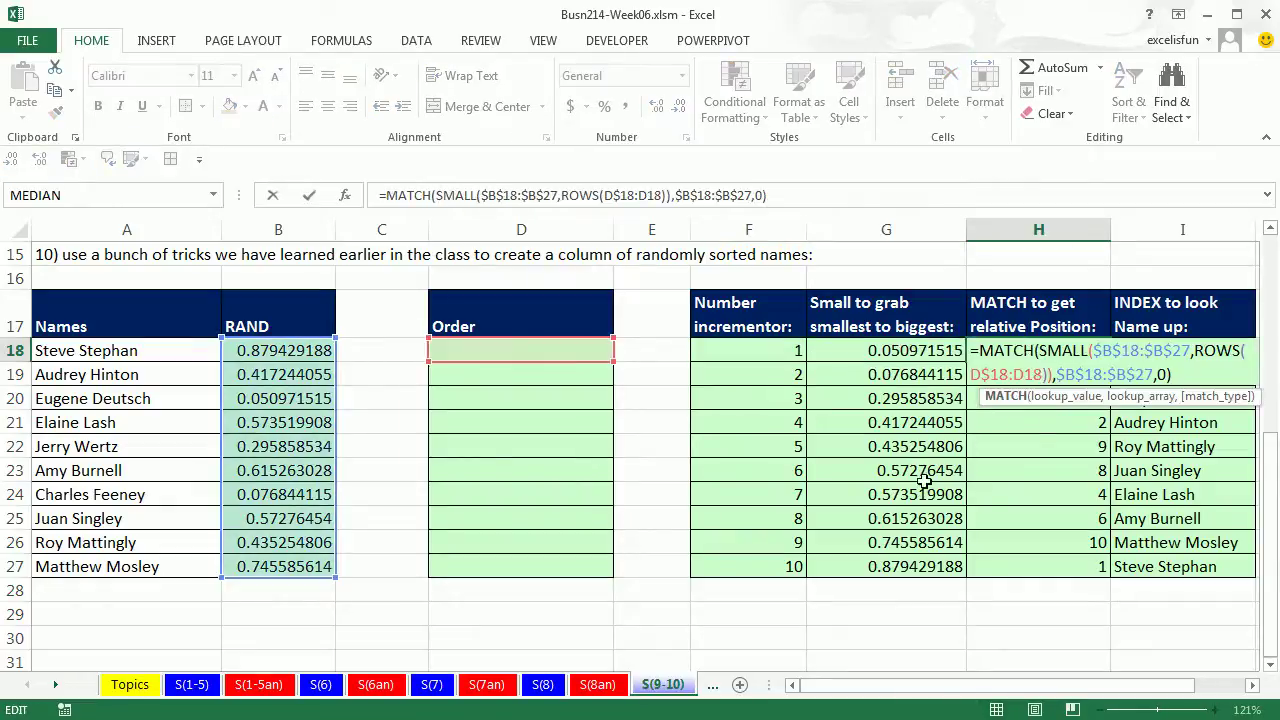
key(Escape)
double_click(1157, 355)
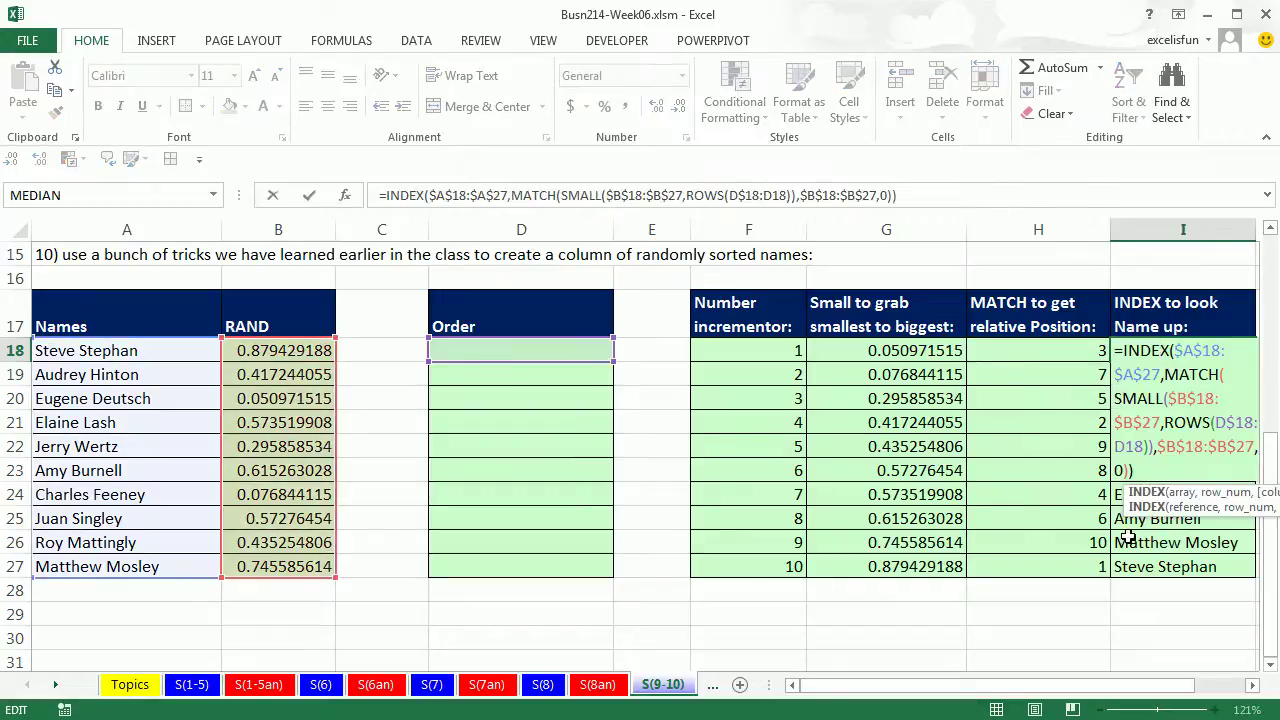
key(Escape)
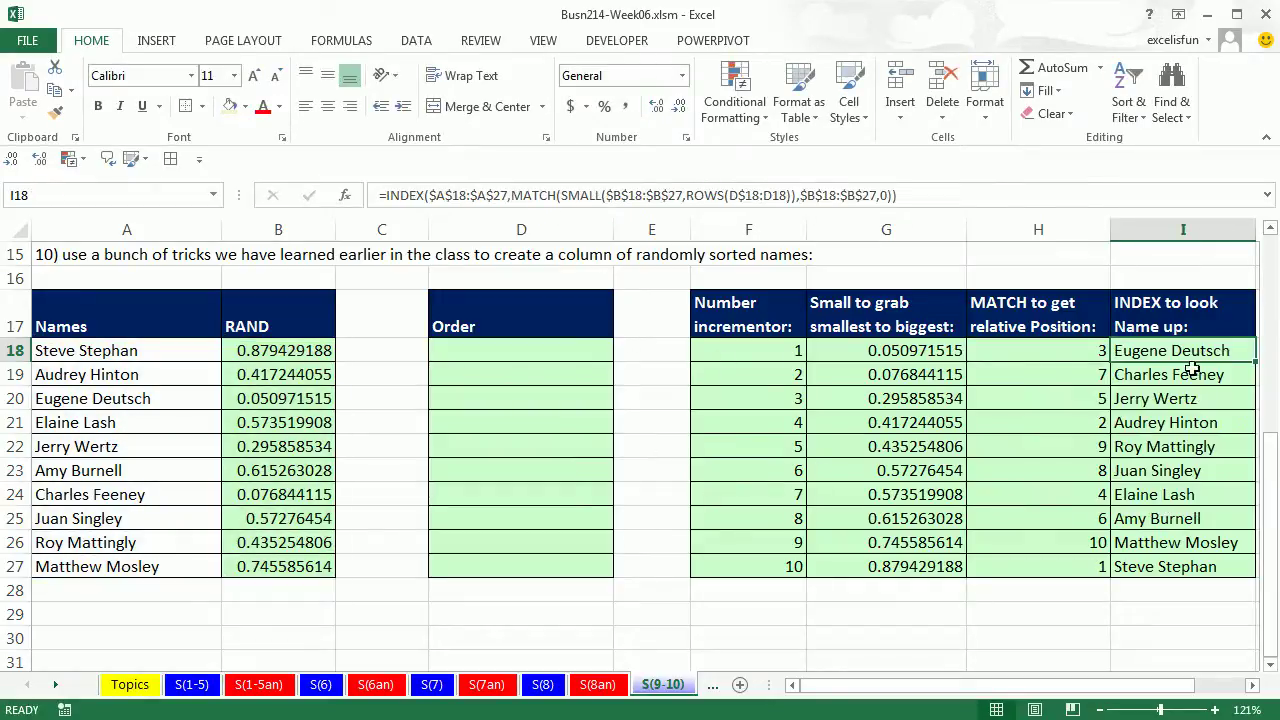
- Enter =ROWS(D$18:D18) in D18 as a number incrementor and copy it down the Order column to D27
click(507, 355)
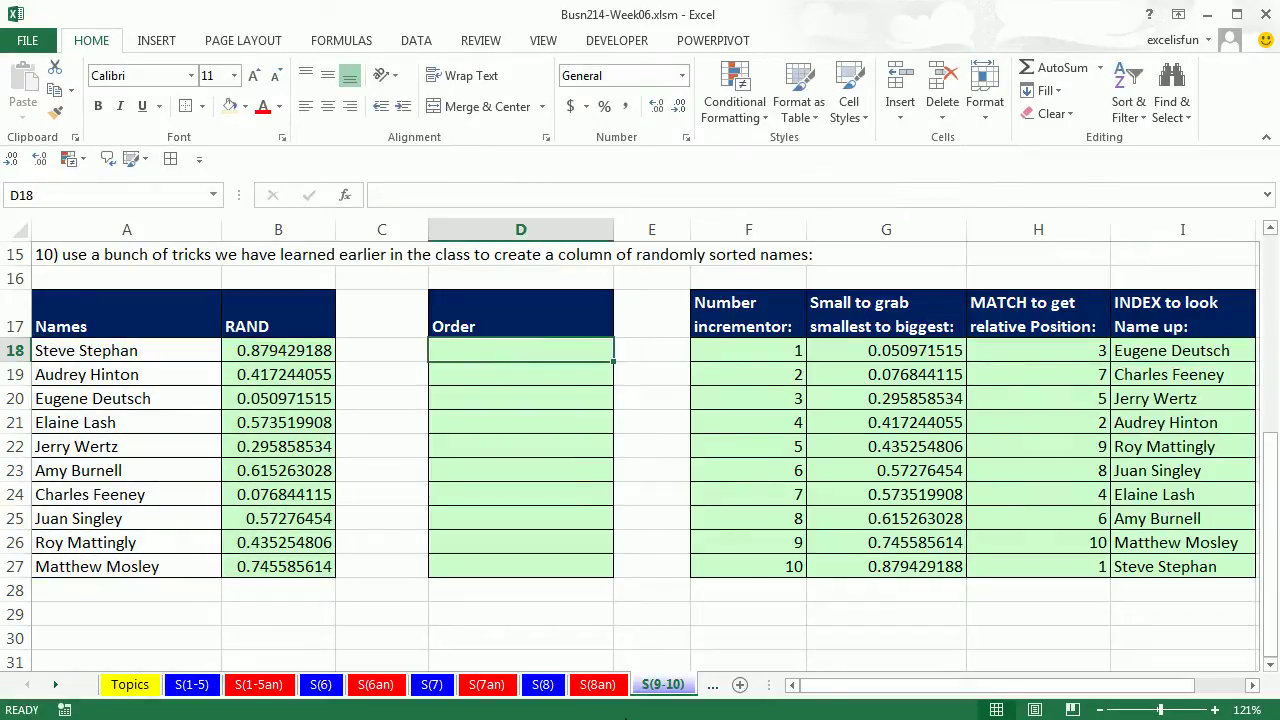
text(=row)
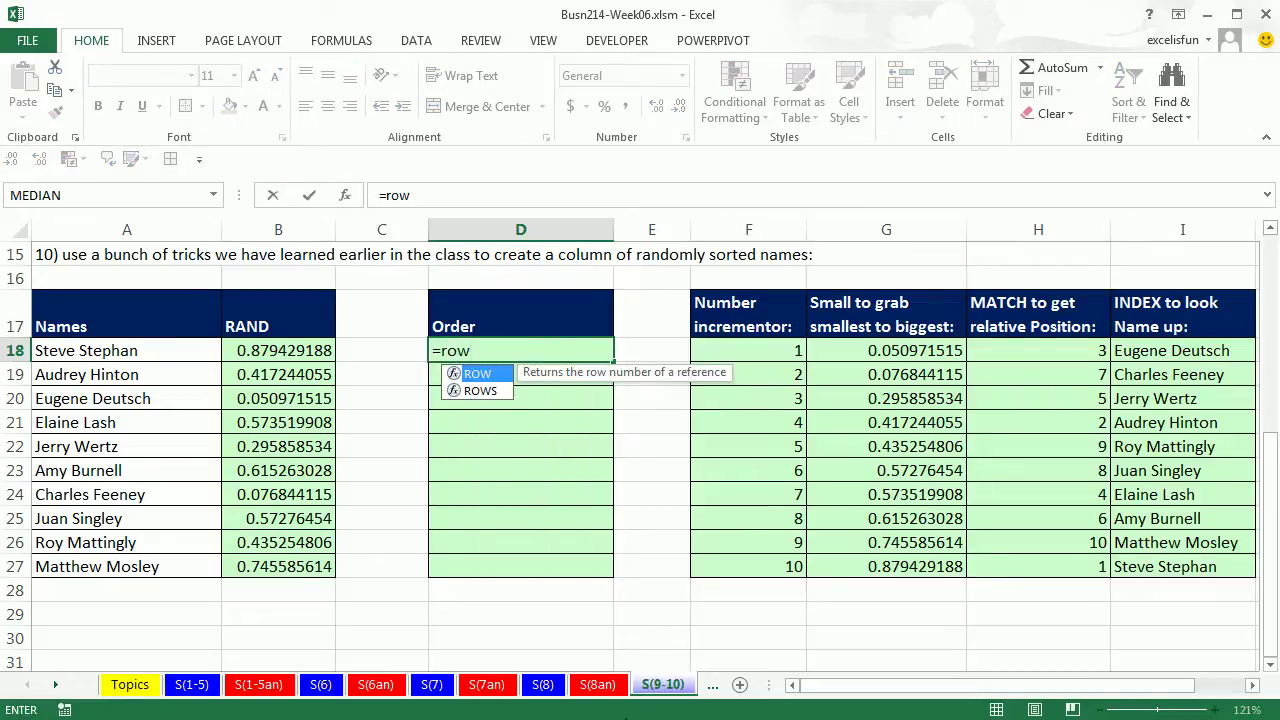
key(Tab)
key(BackSpace)
text(s)
key(Tab)
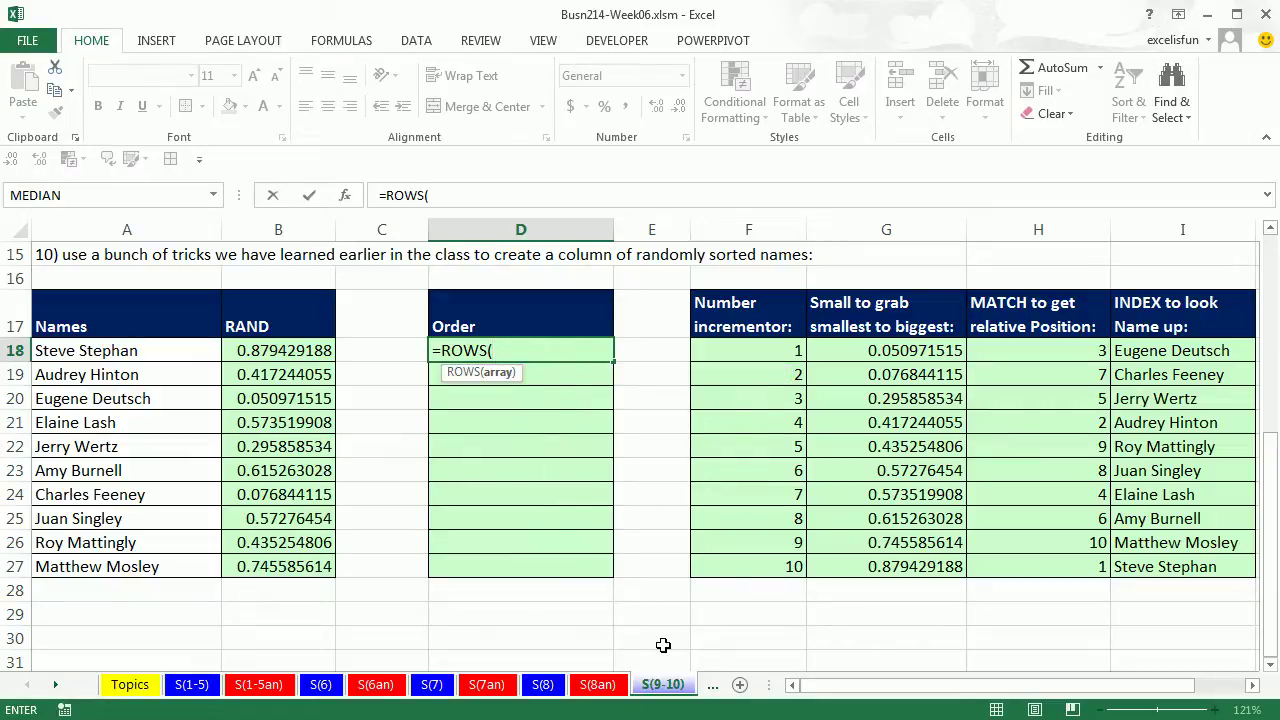
text(D)
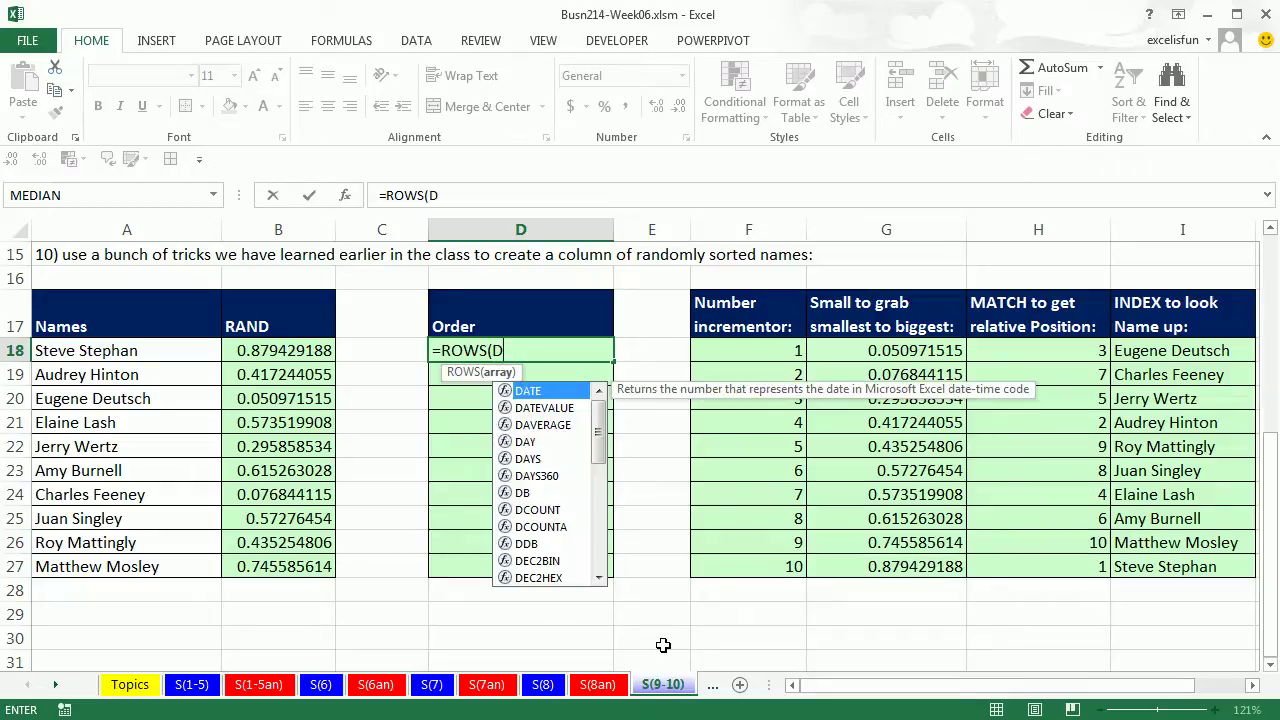
text($18:d18)
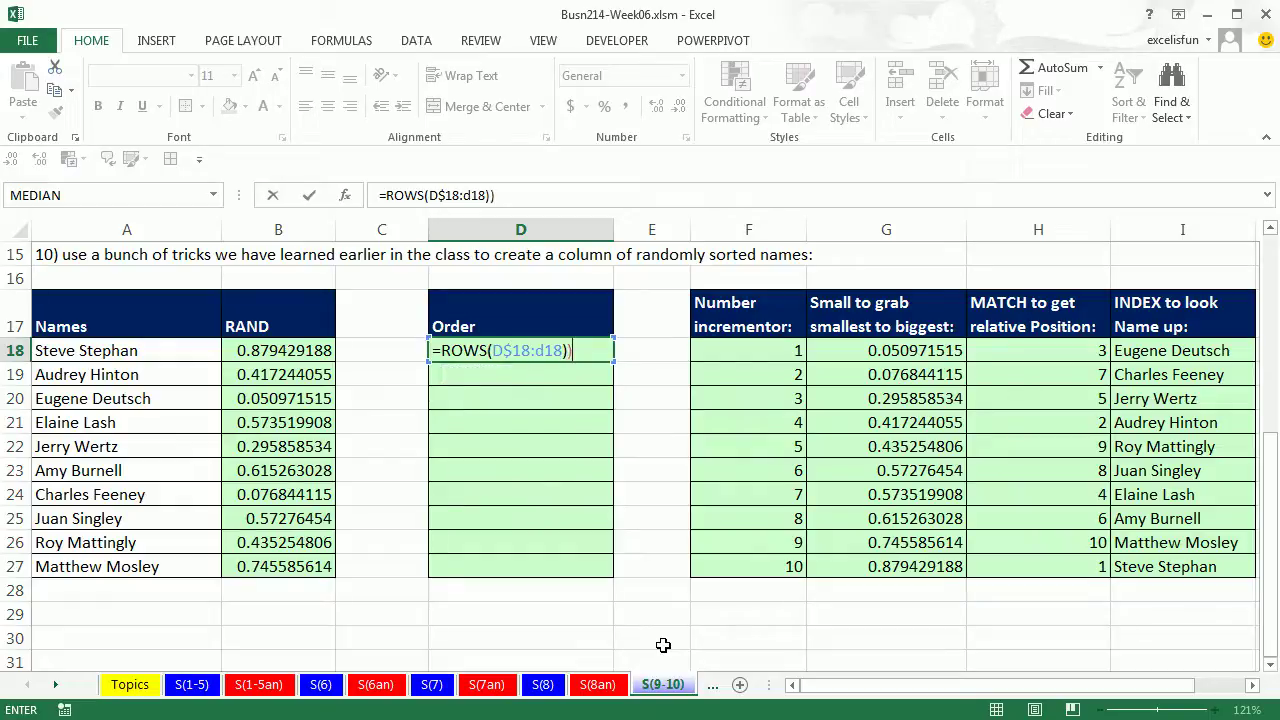
key(ctrl+Return)
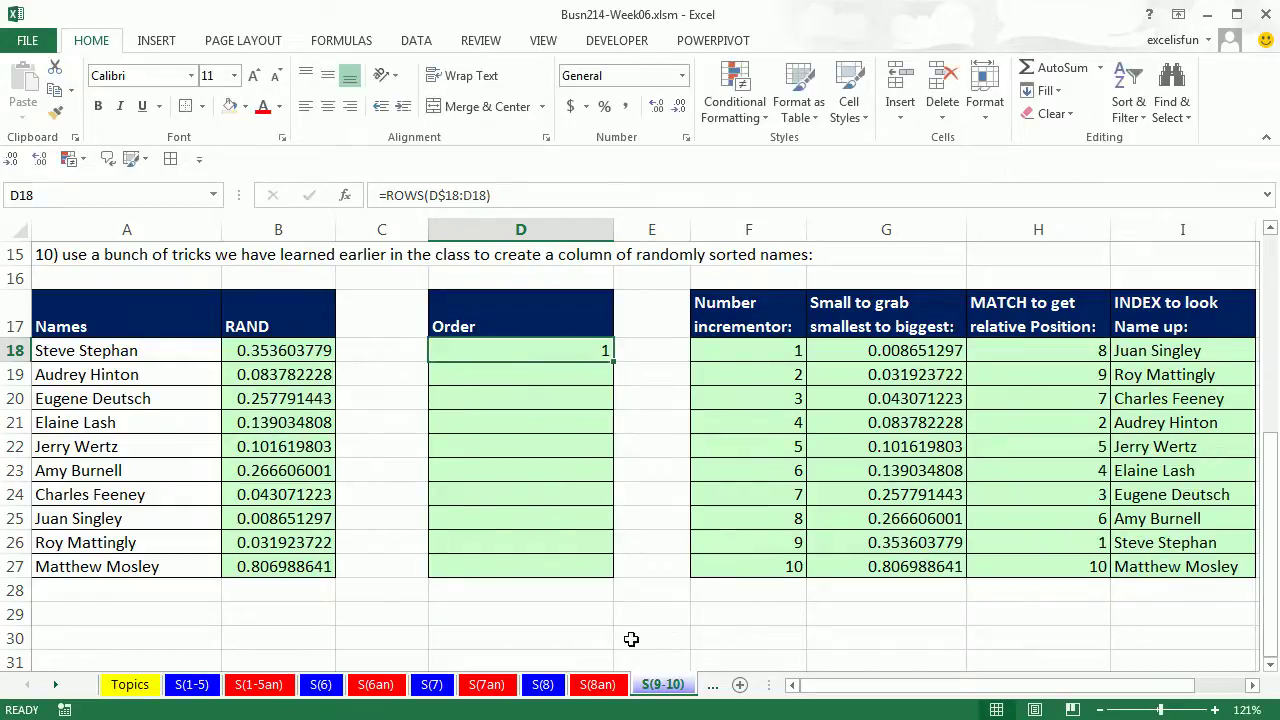
drag(614, 372, 612, 568)
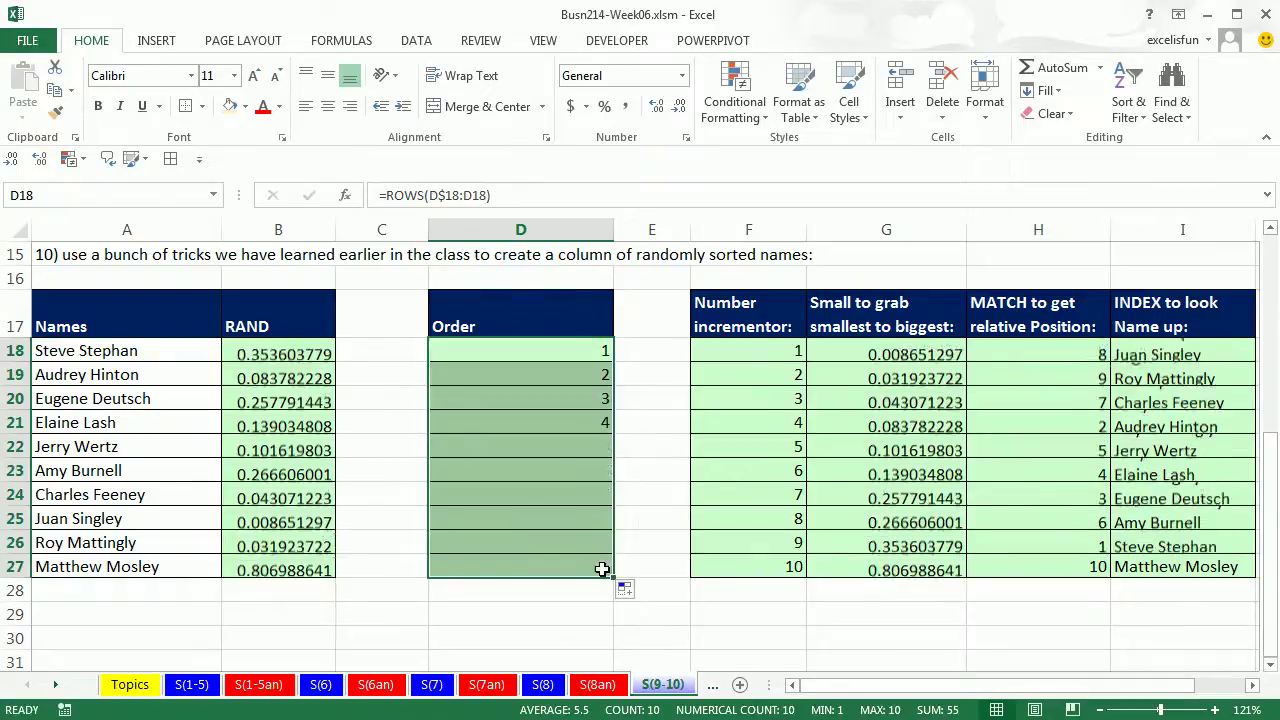
- Wrap the ROWS formula in D18 in SMALL, making =SMALL($B$18:$B$27,ROWS(D$18:D18)), and copy it down the Order column to D27
double_click(535, 567)
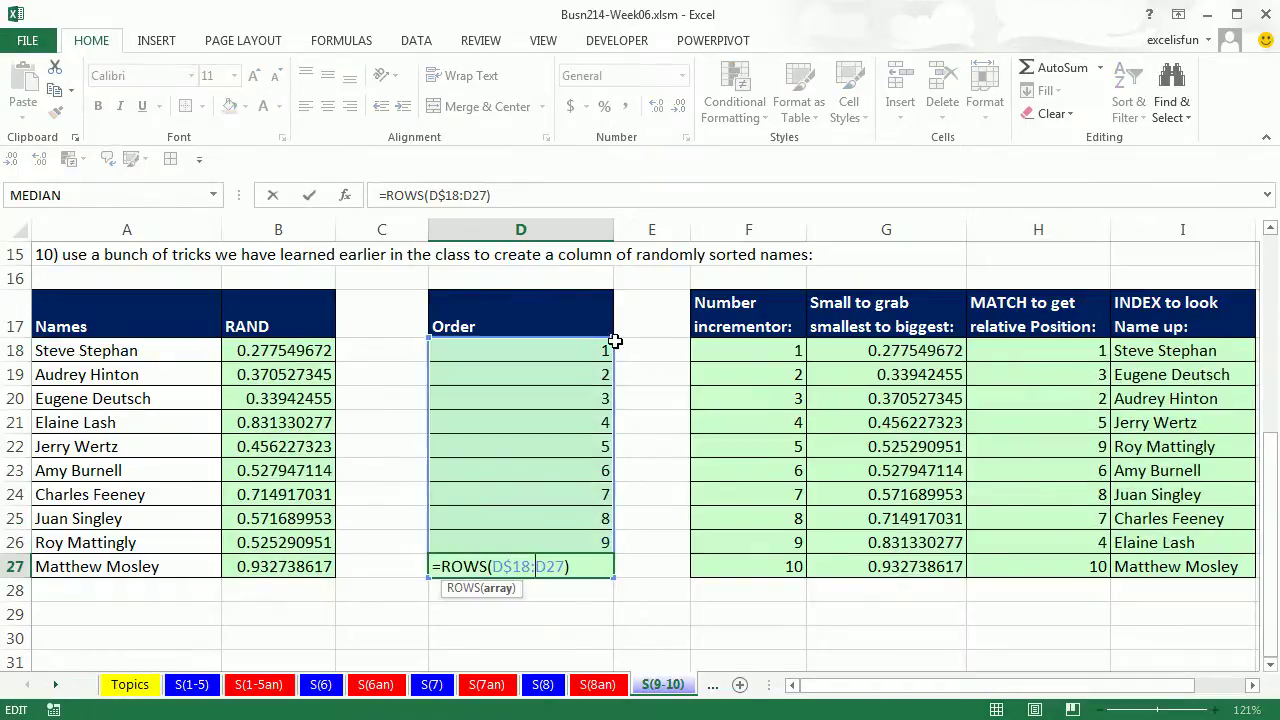
key(Escape)
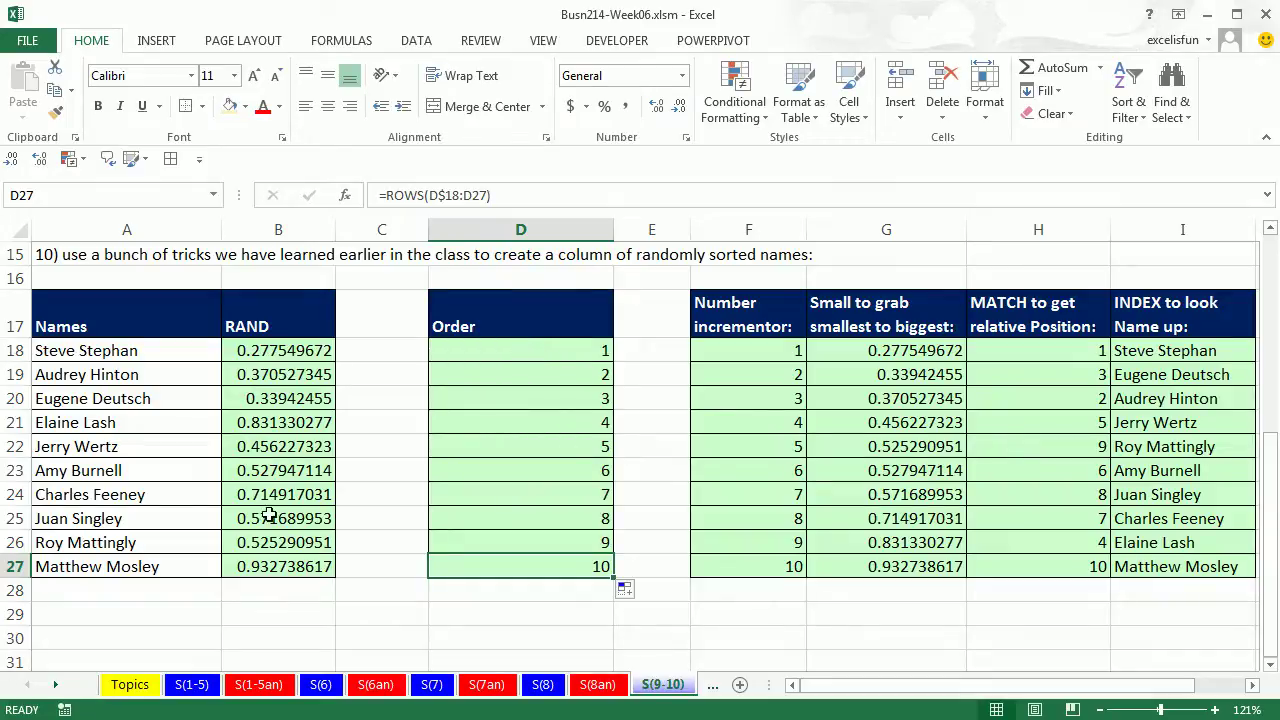
double_click(520, 350)
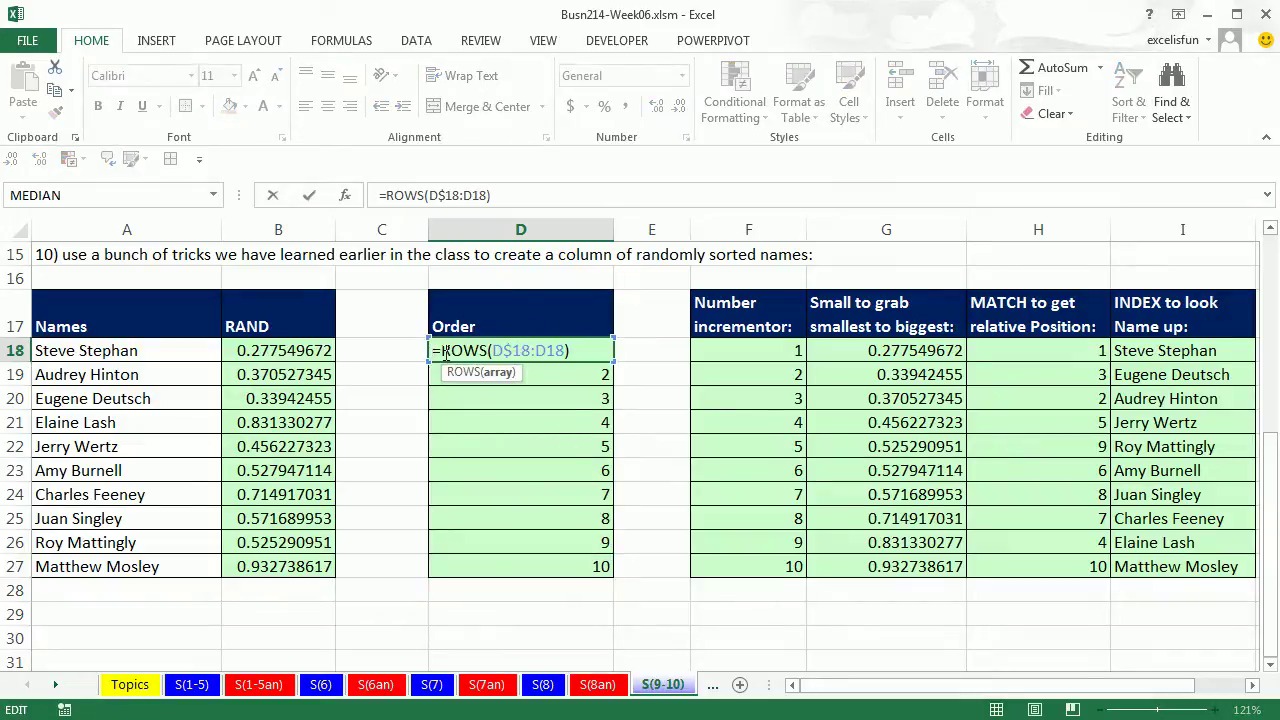
key(F9)
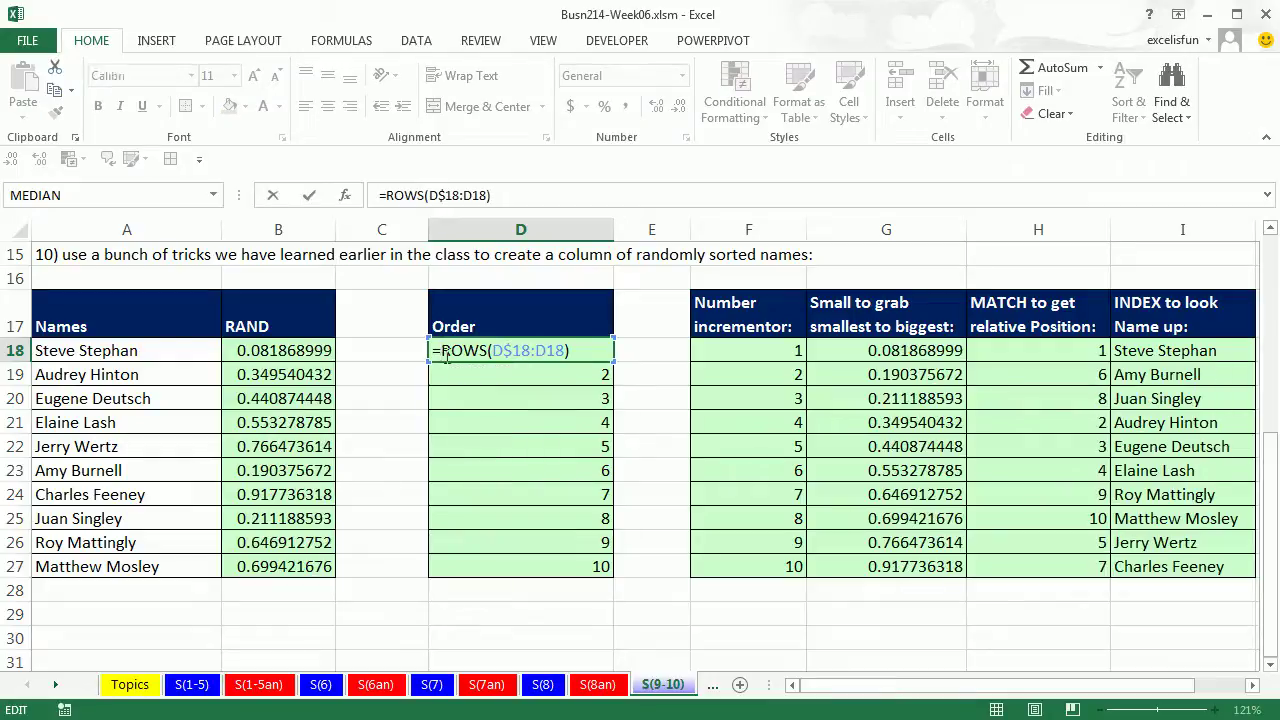
click(440, 350)
text(sma)
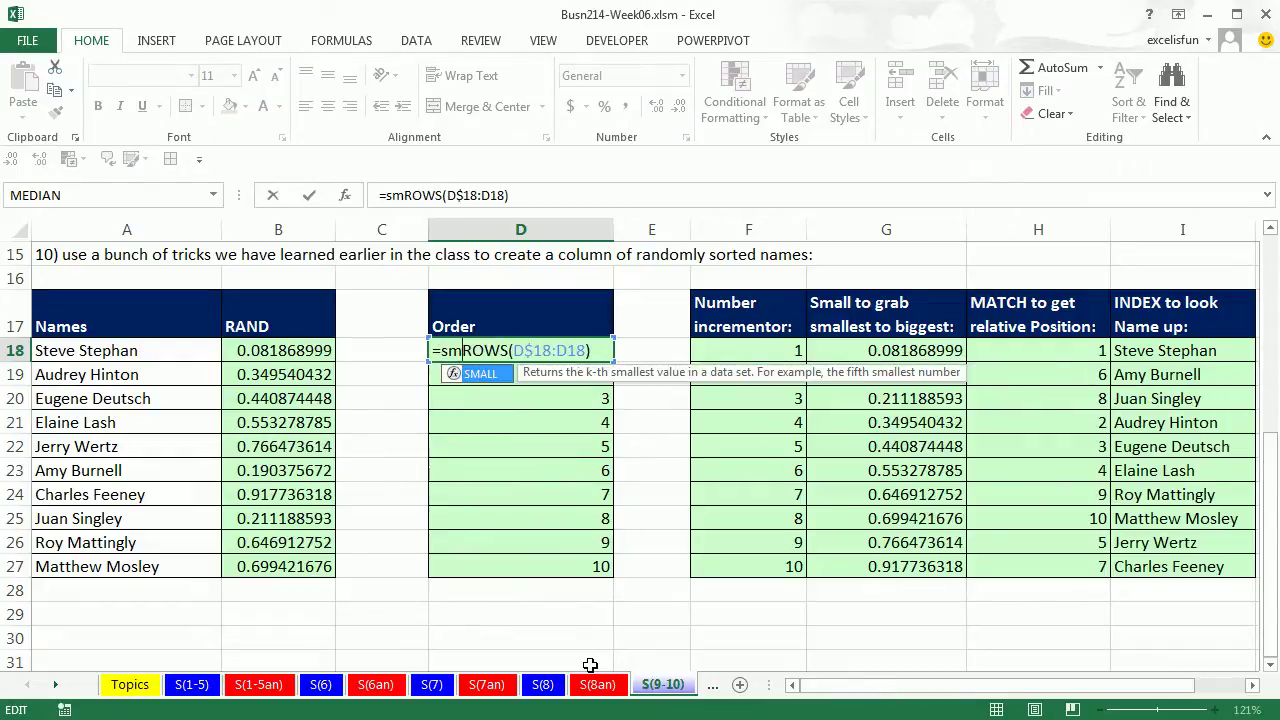
key(Tab)
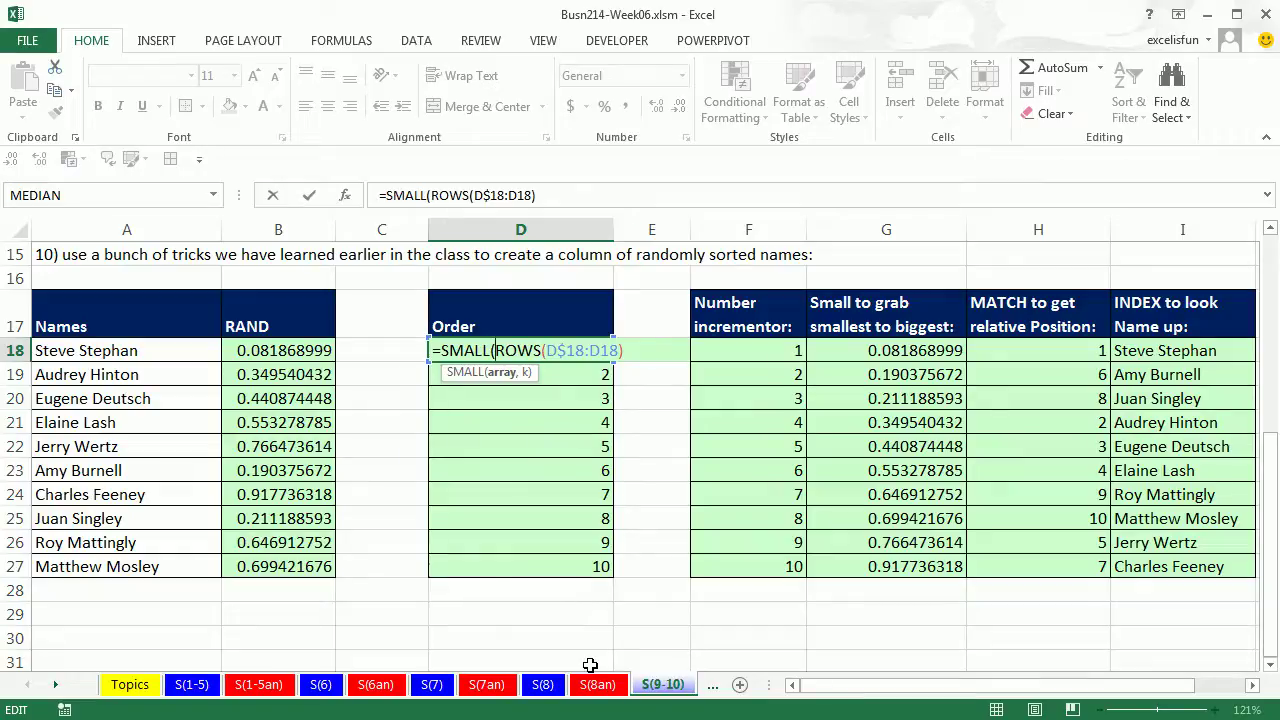
drag(295, 350, 296, 568)
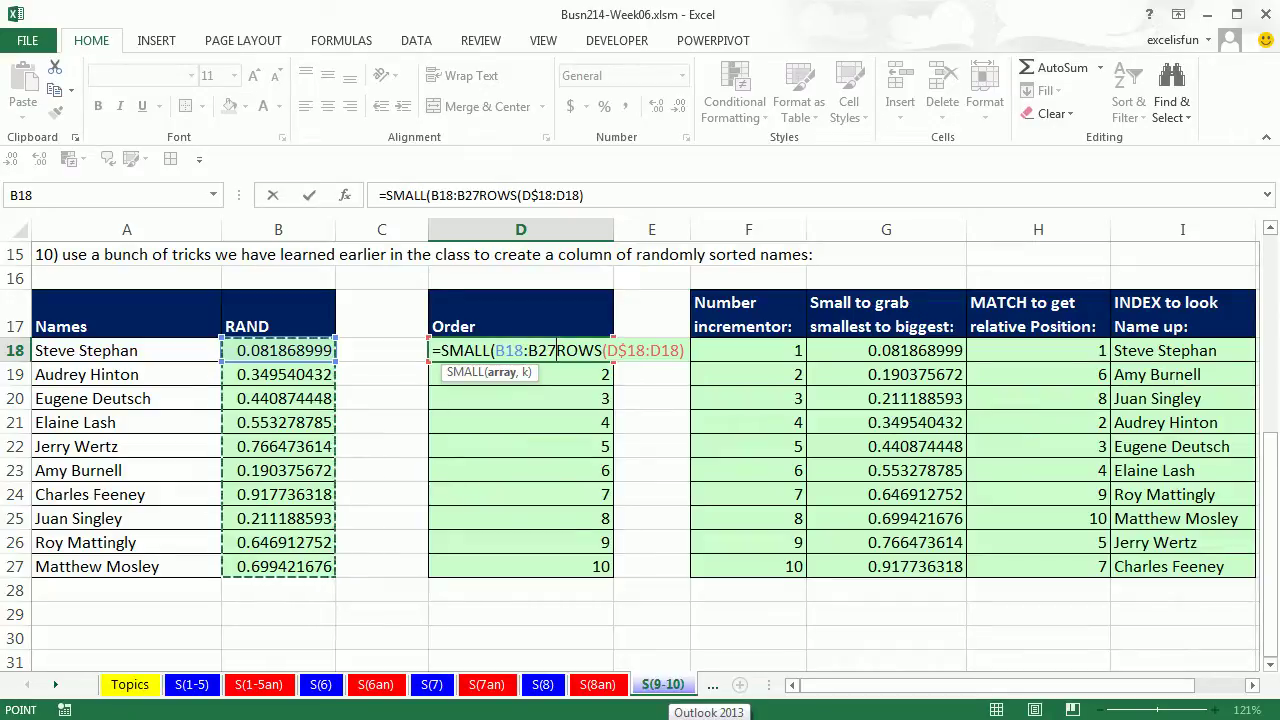
key(F4)
text(,)
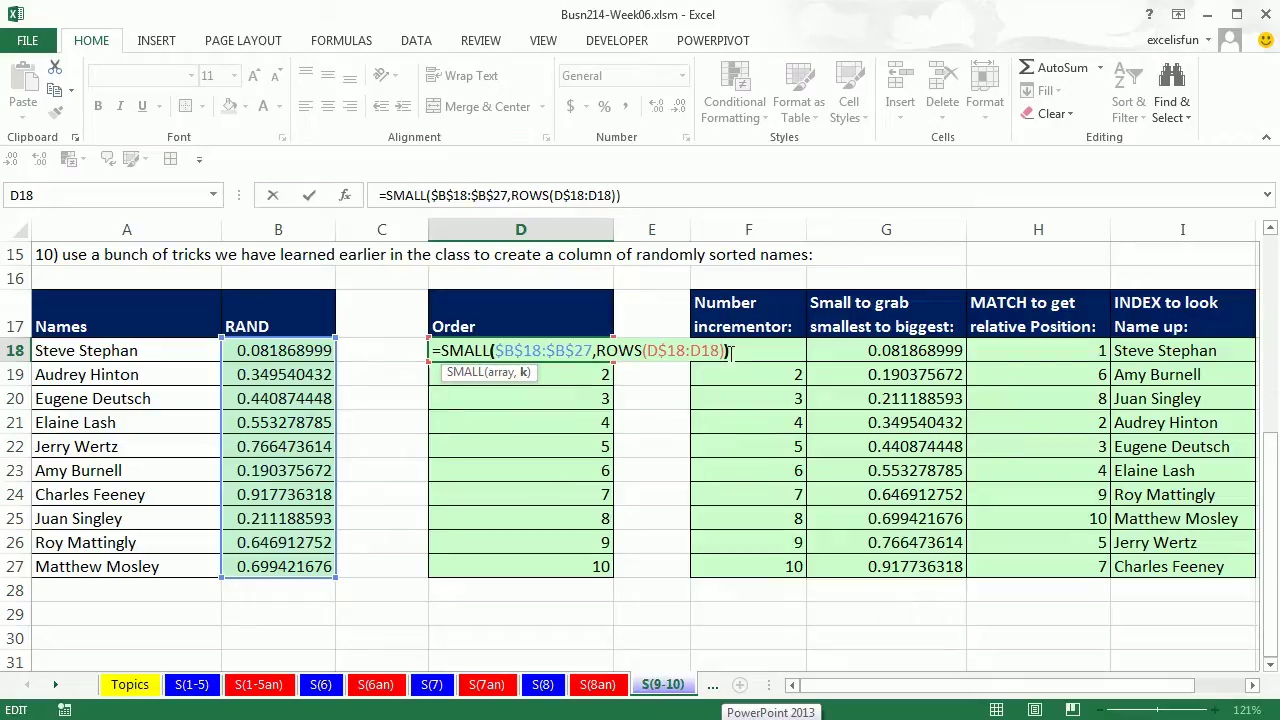
key(ctrl+Return)
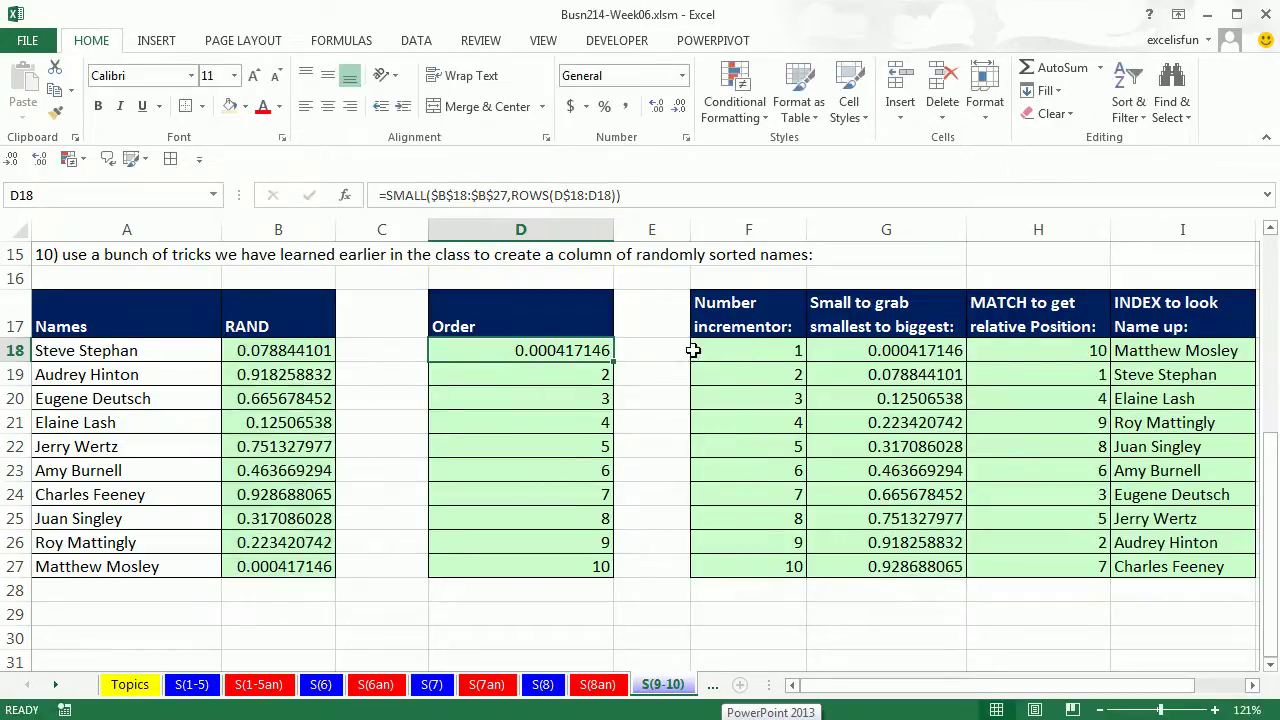
double_click(613, 363)
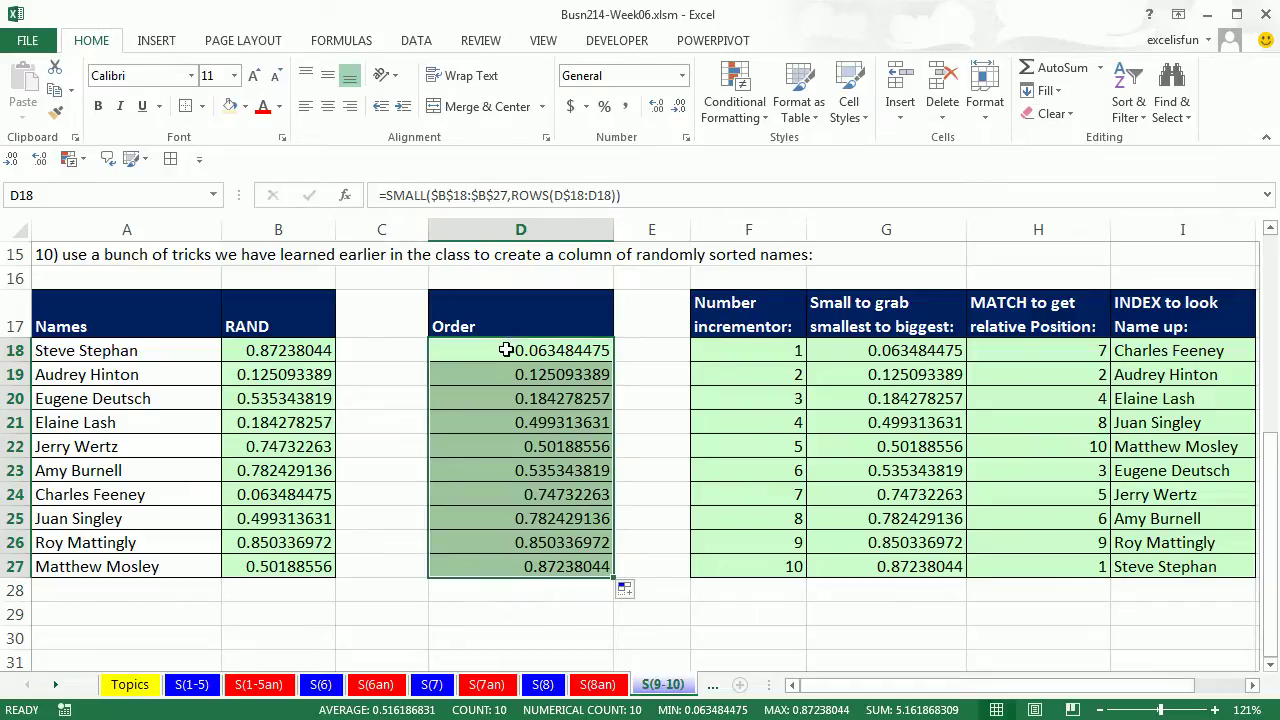
- Nest the SMALL formula in an exact-match MATCH, =MATCH(SMALL($B$18:$B$27,ROWS(D$18:D18)),$B$18:$B$27,0), and fill it through D18:D27
double_click(507, 350)
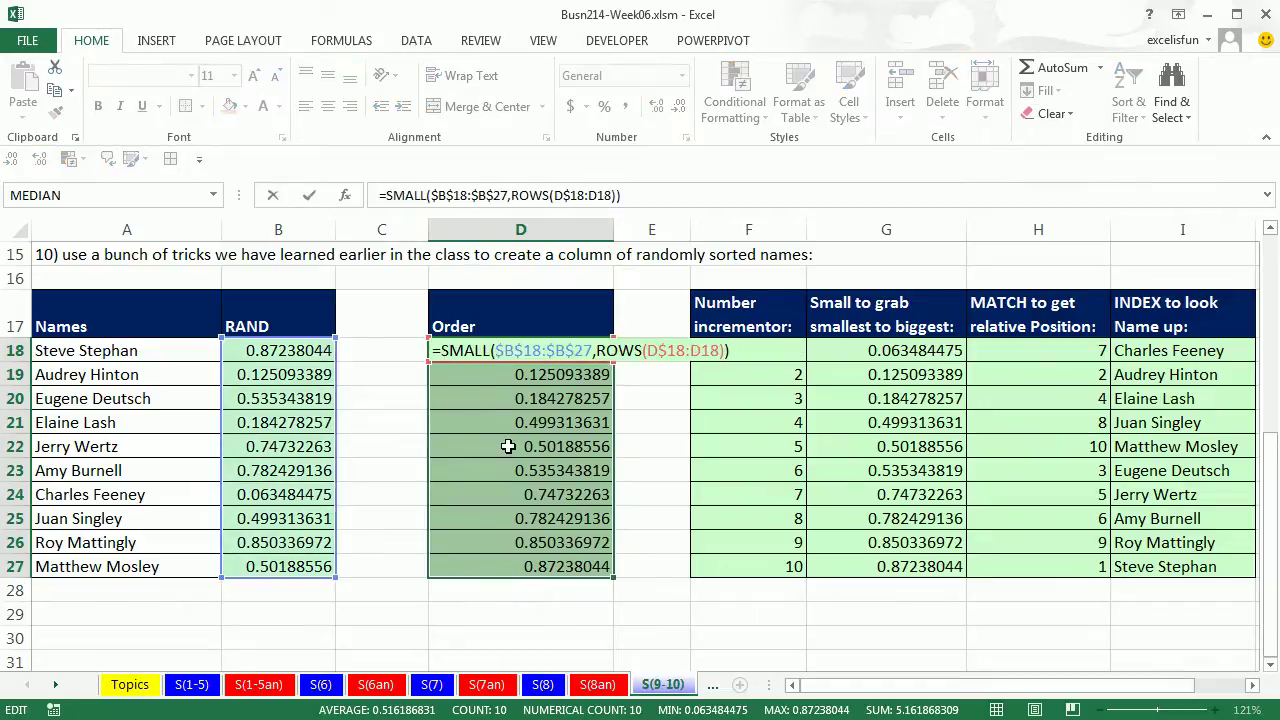
key(Home)
key(Right)
text(mat)
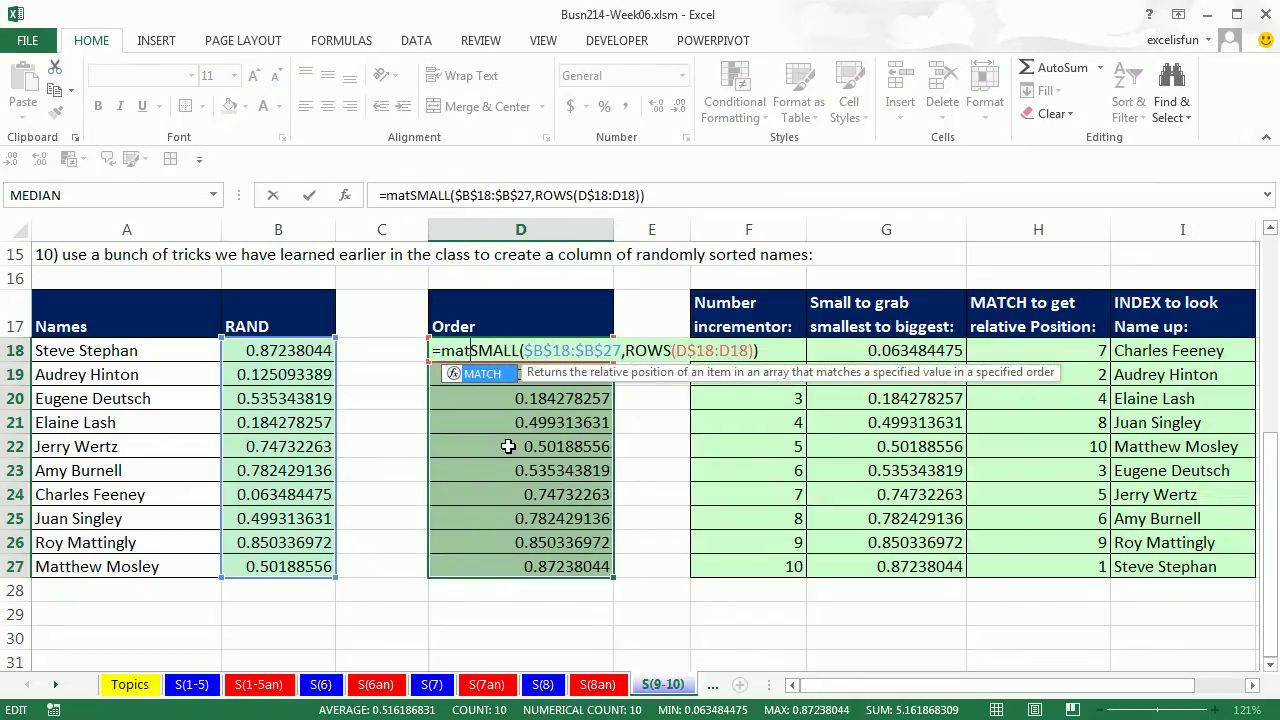
key(Tab)
click(522, 374)
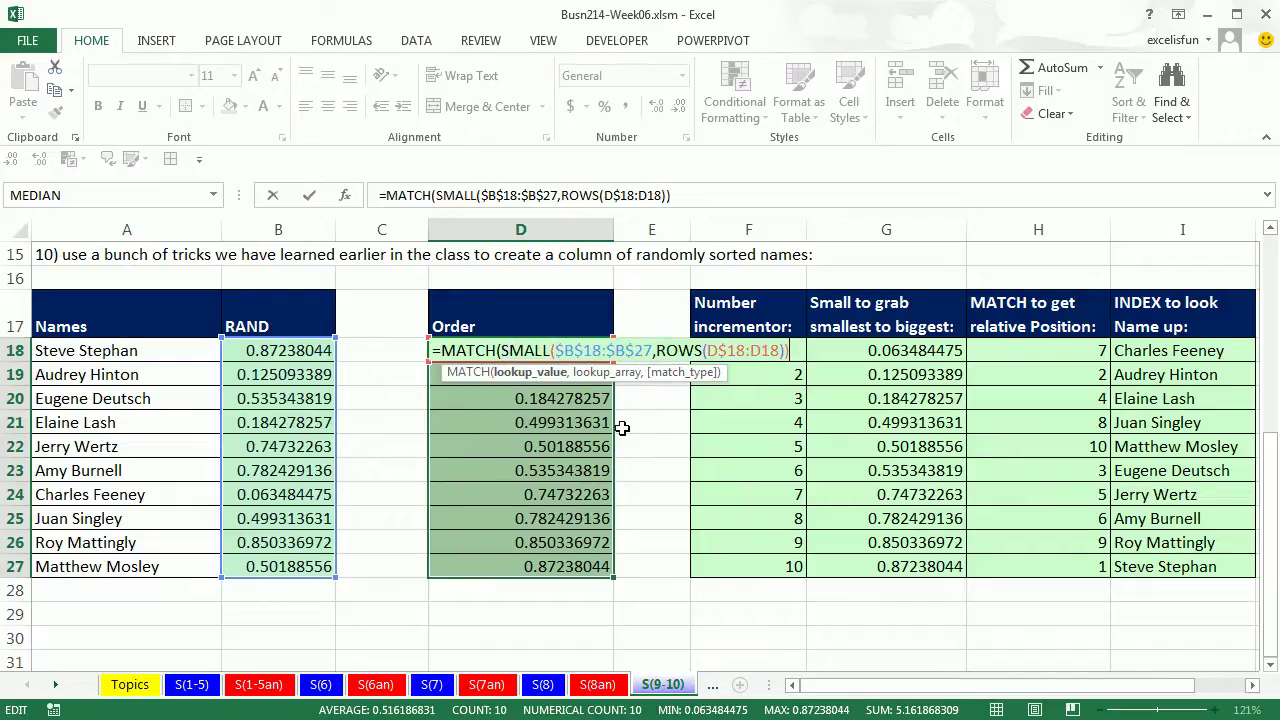
text(,)
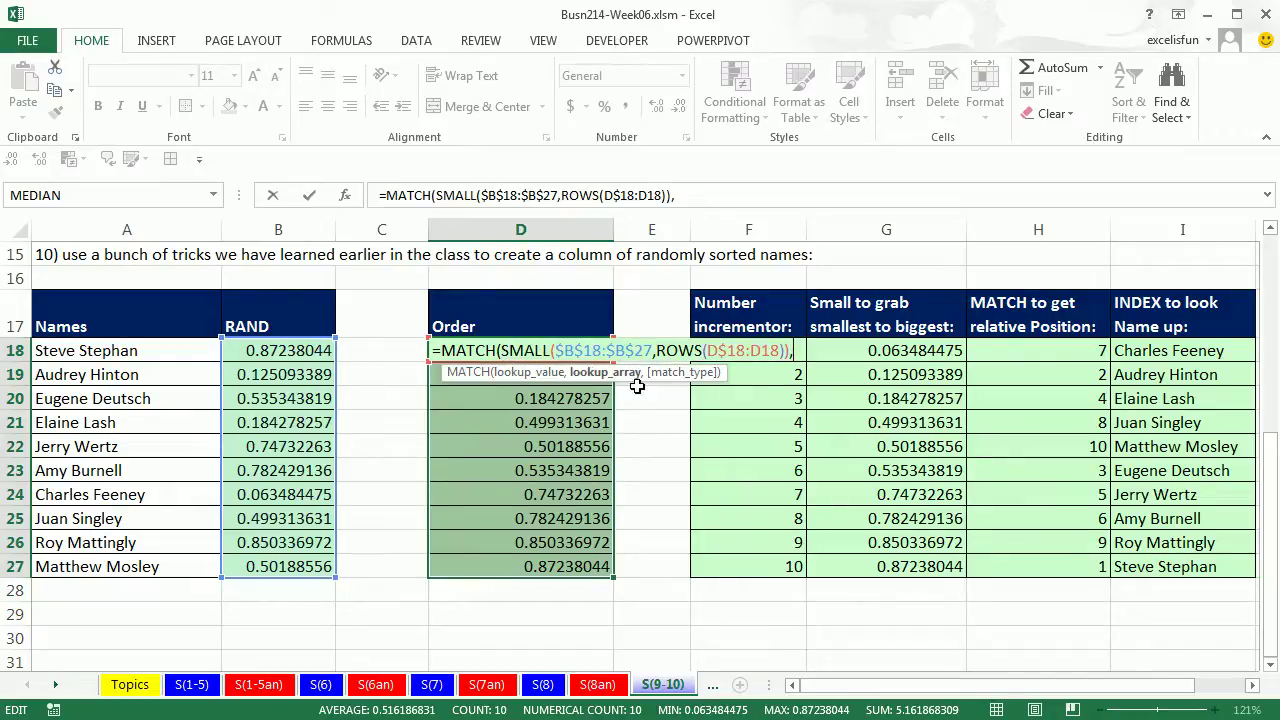
drag(285, 350, 285, 568)
key(F4)
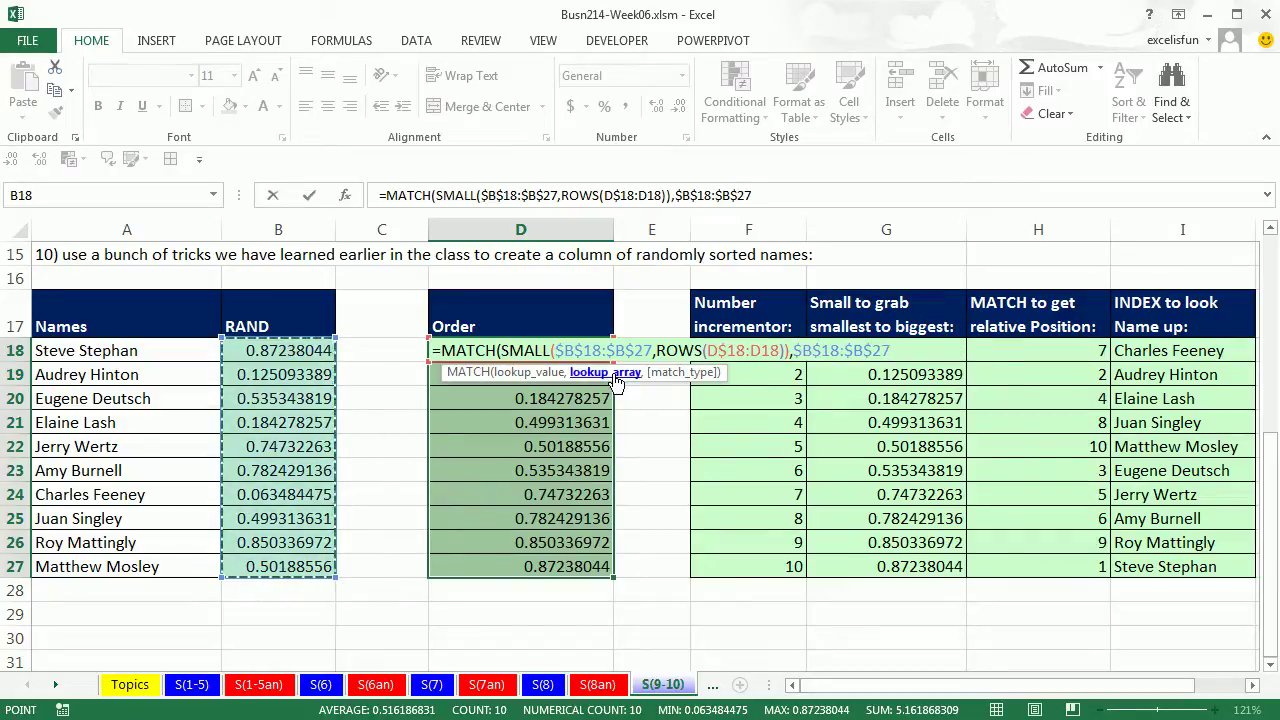
text(,)
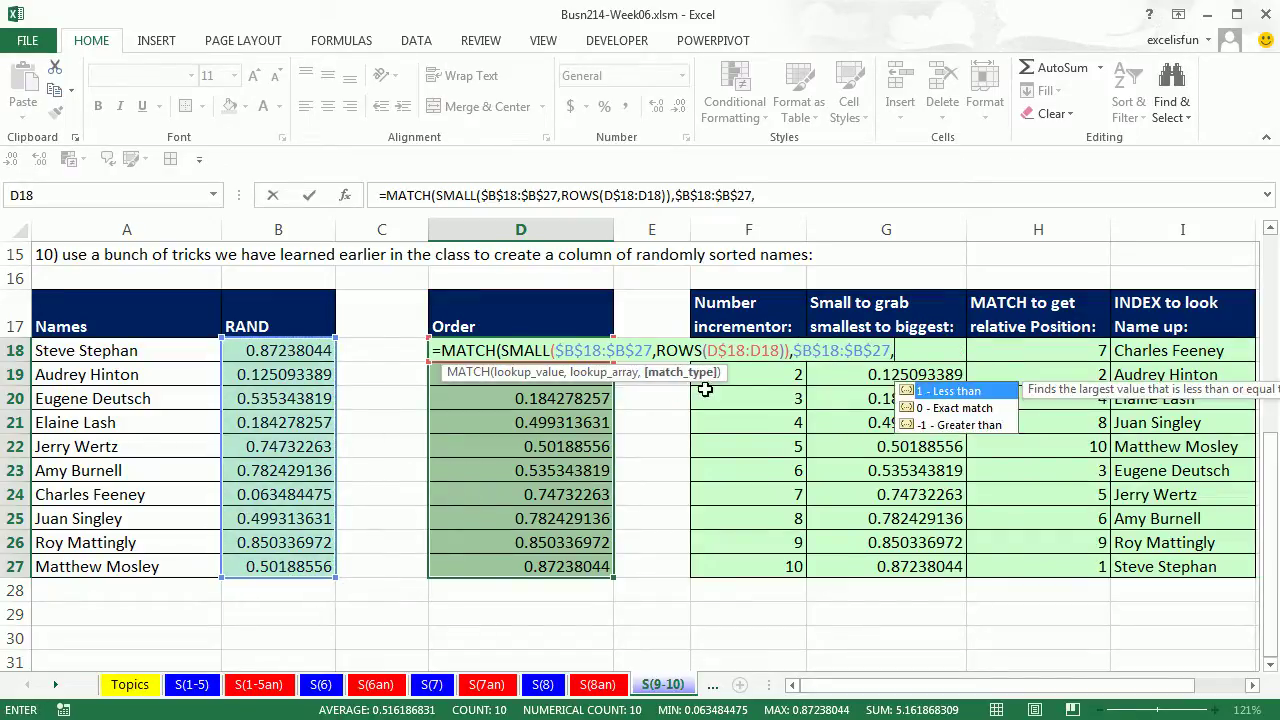
text(0))
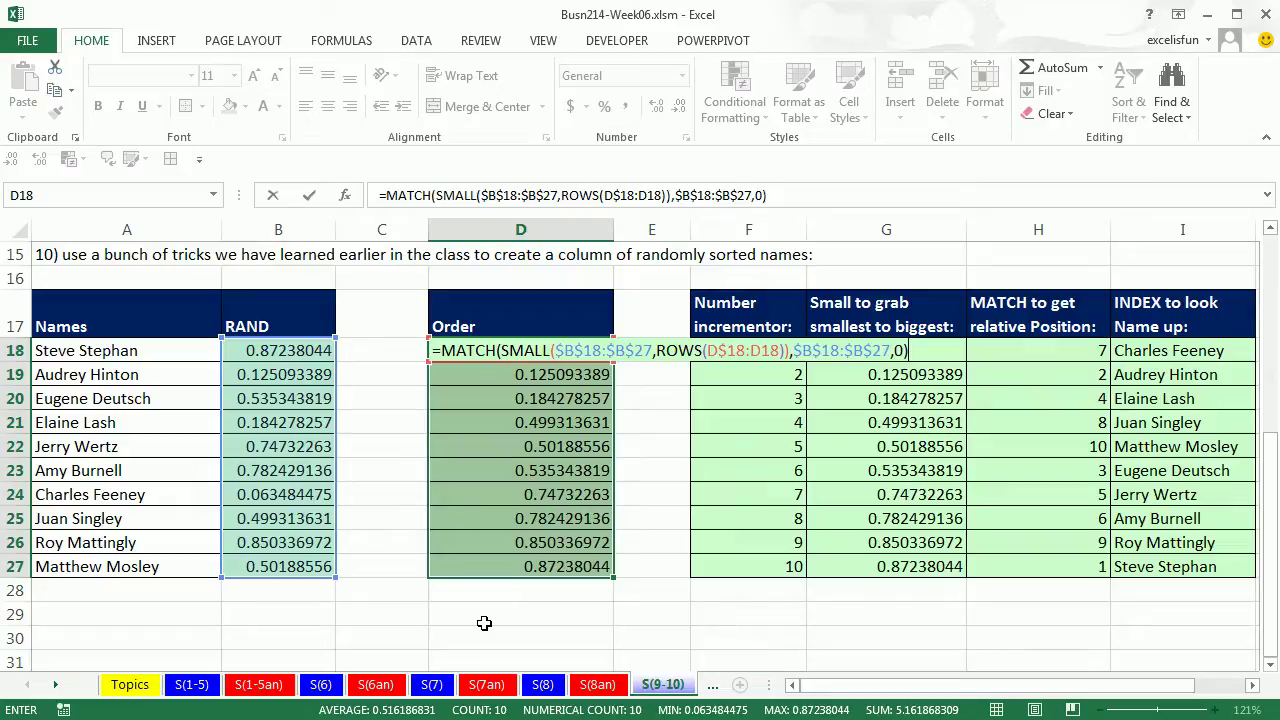
key(ctrl+Return)
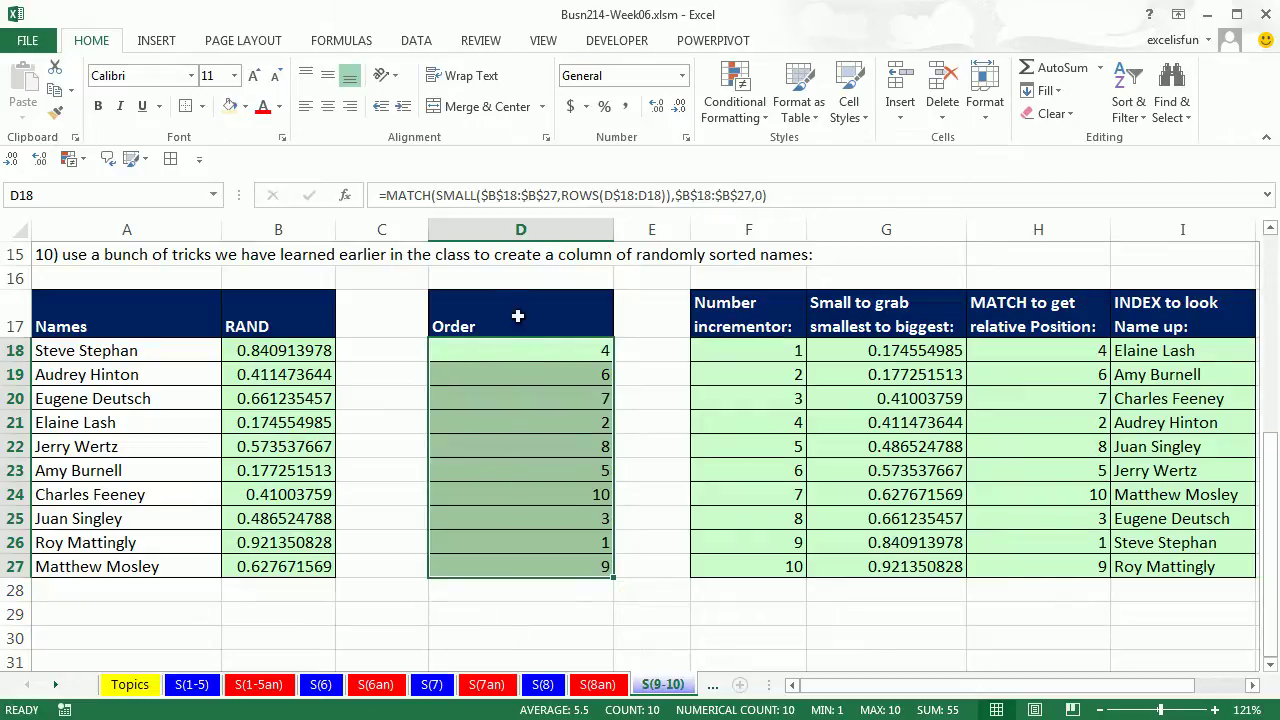
- Wrap the MATCH formula in INDEX with the absolute Names range $A$18:$A$27 as the array and fill it through D18:D27
double_click(536, 346)
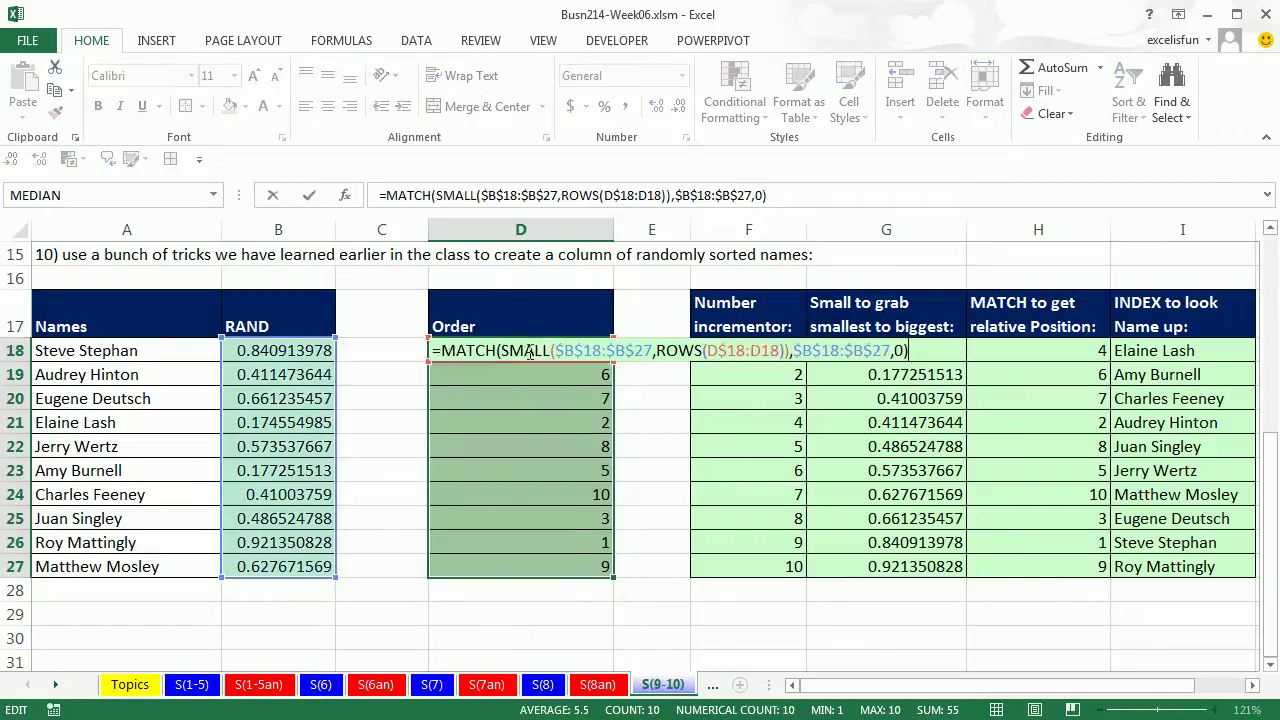
text(INDEX()
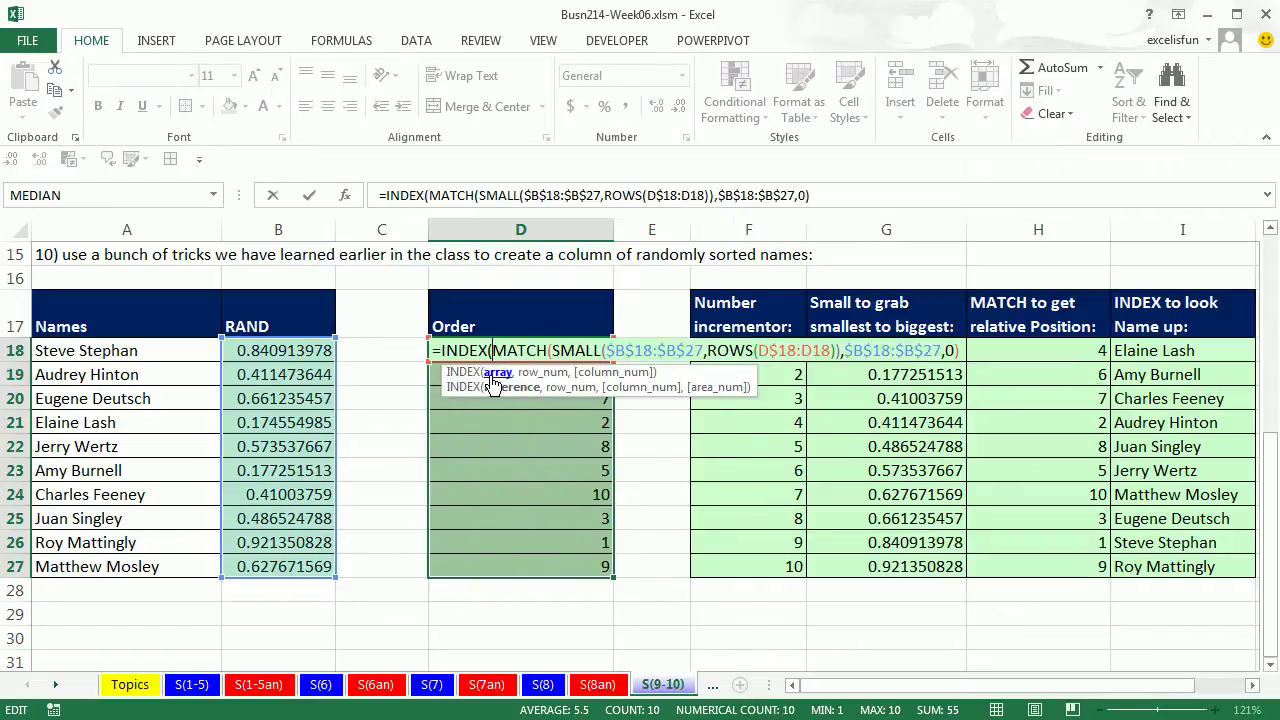
drag(122, 356, 137, 566)
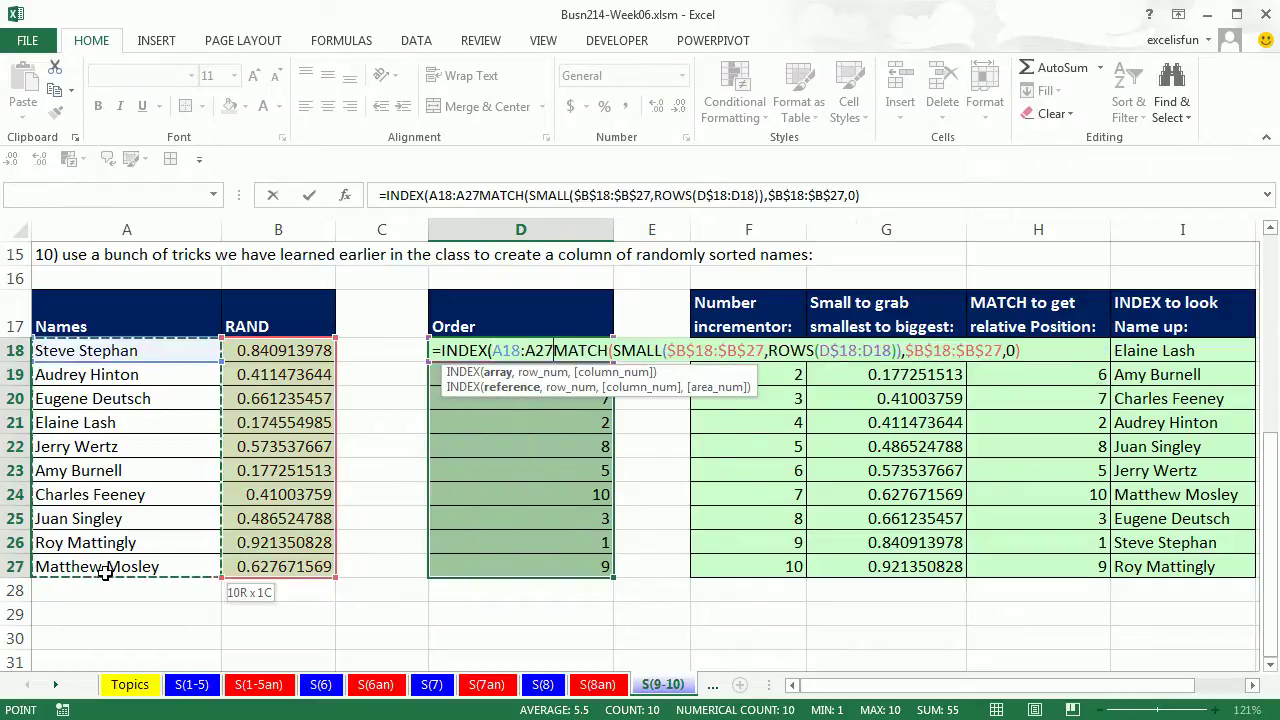
key(F4)
click(498, 371)
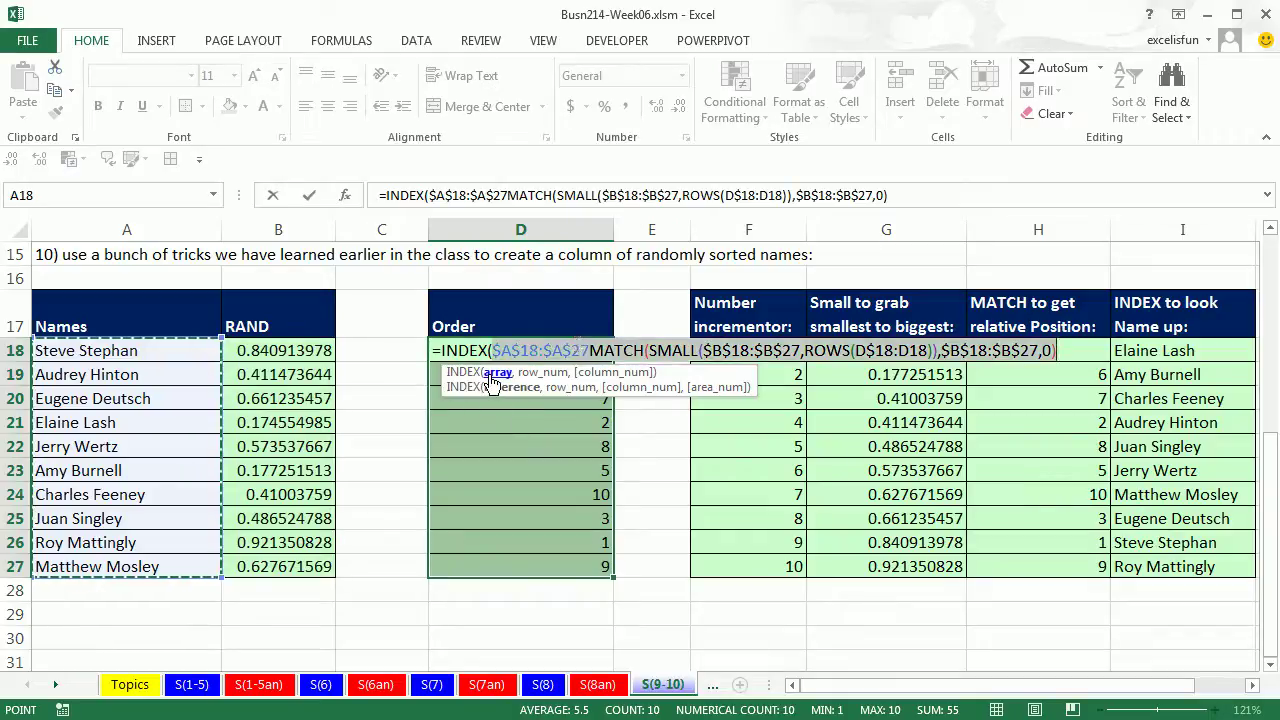
click(590, 350)
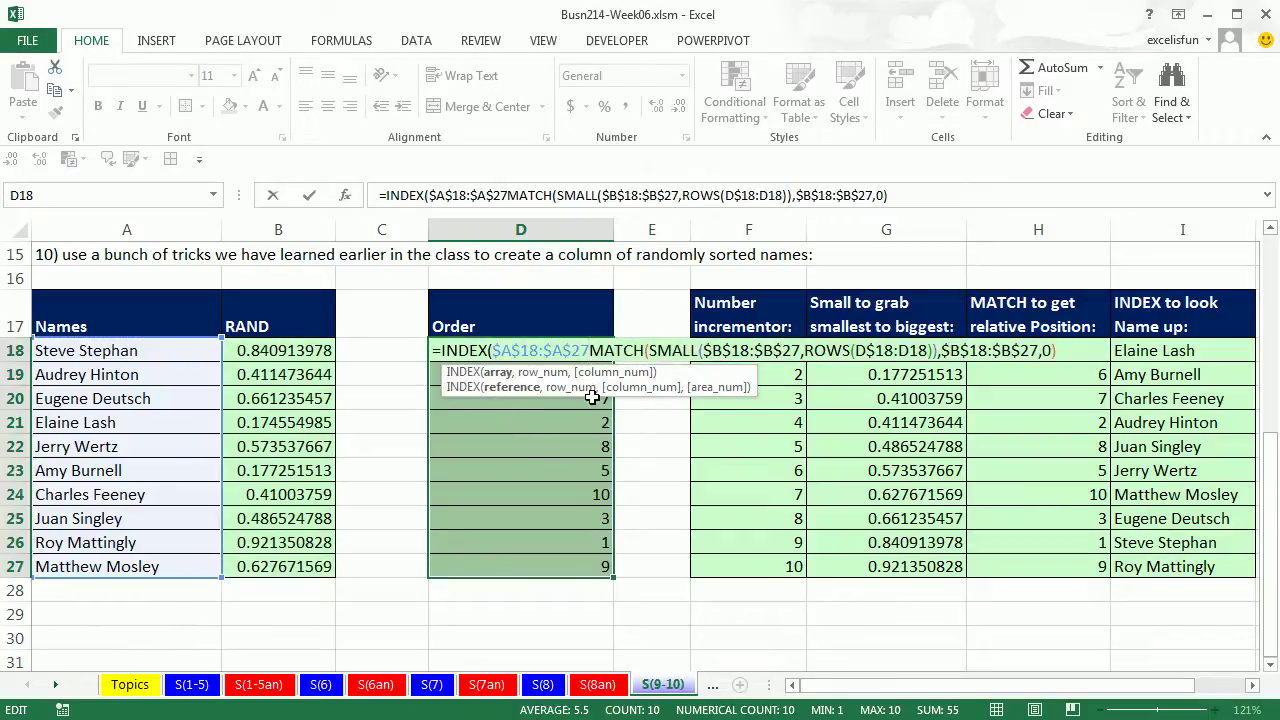
text(,)
click(545, 373)
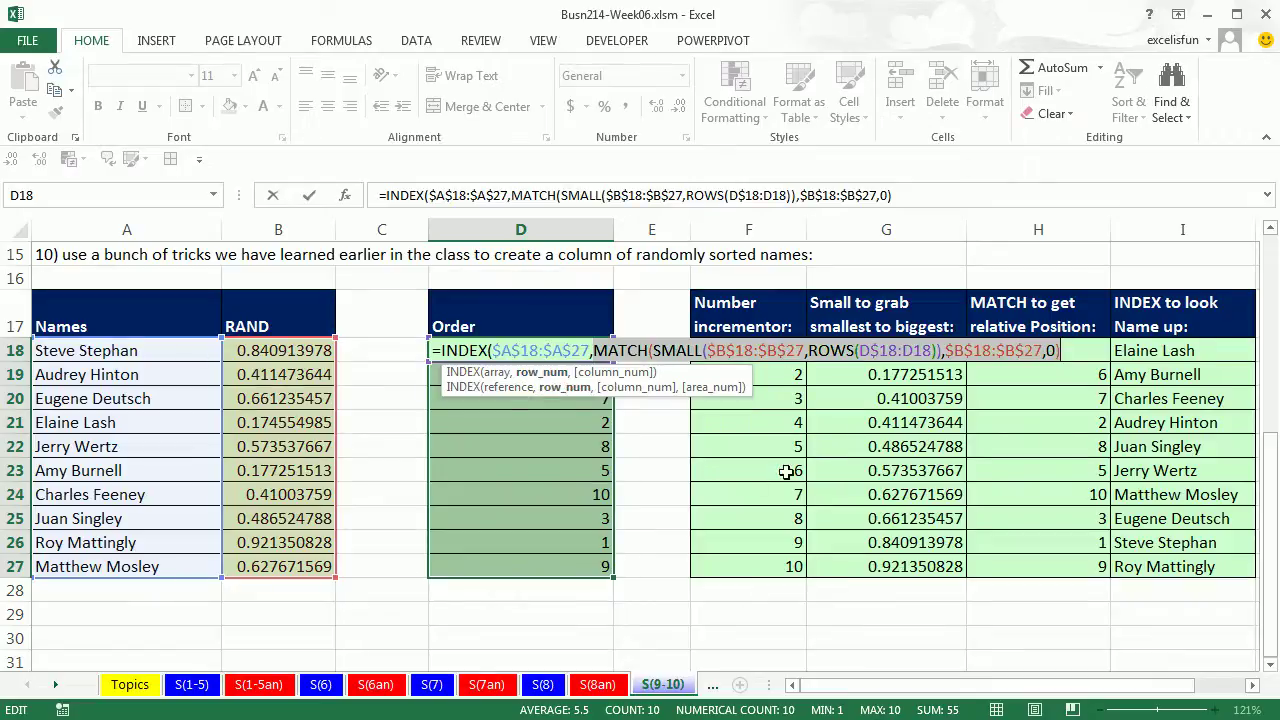
click(1075, 355)
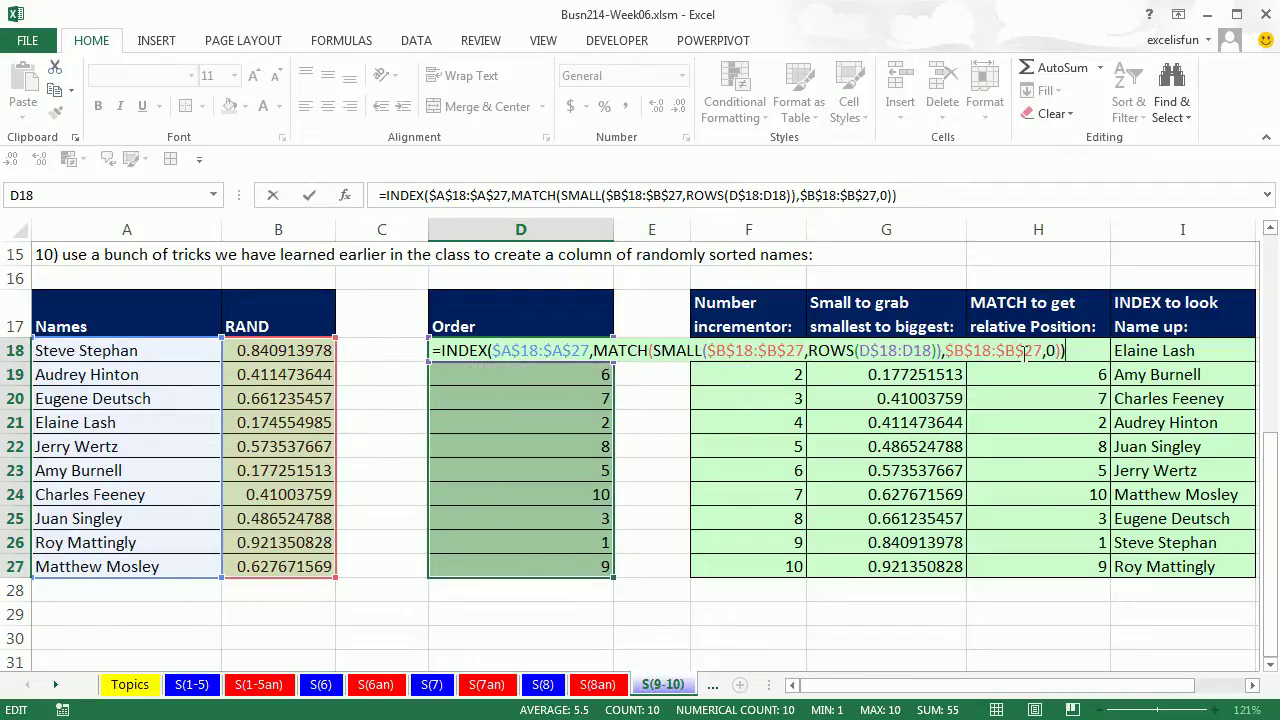
key(ctrl+Return)
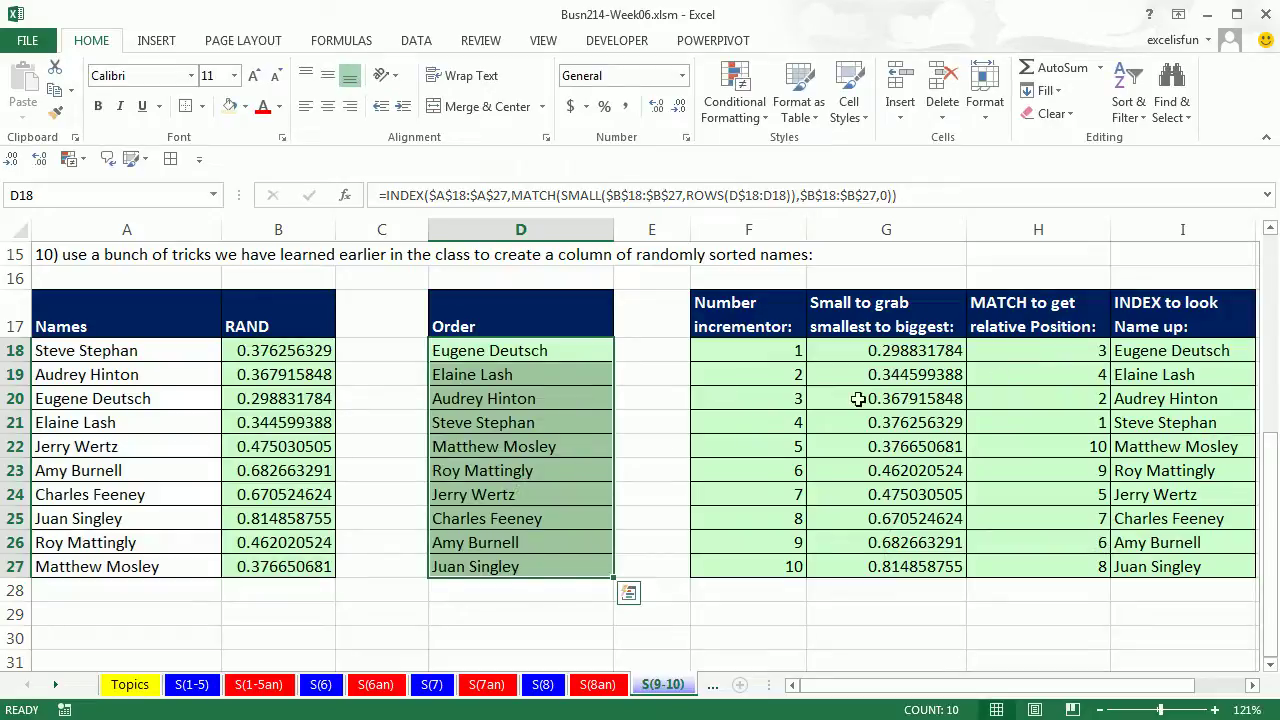
- Recalculate the worksheet repeatedly to test the random reordering of names in the Order column
click(354, 616)
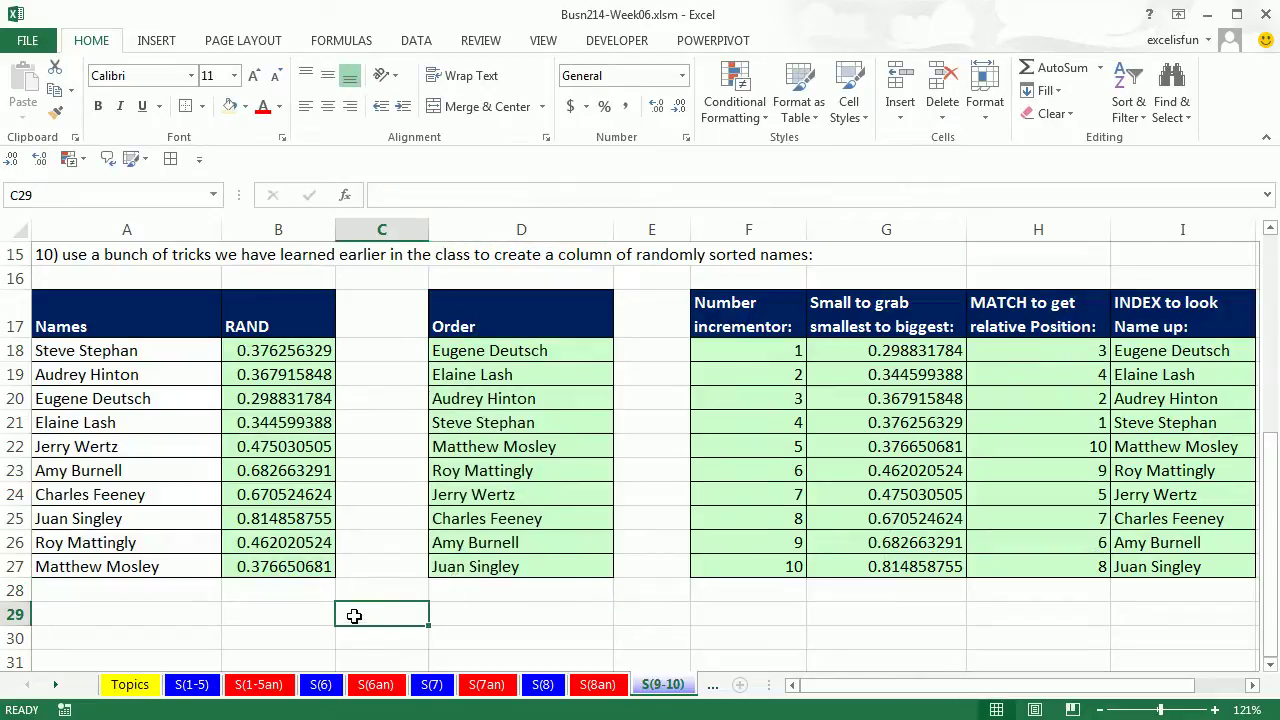
key(F9)
key(F9)
key(F9)
key(F9)
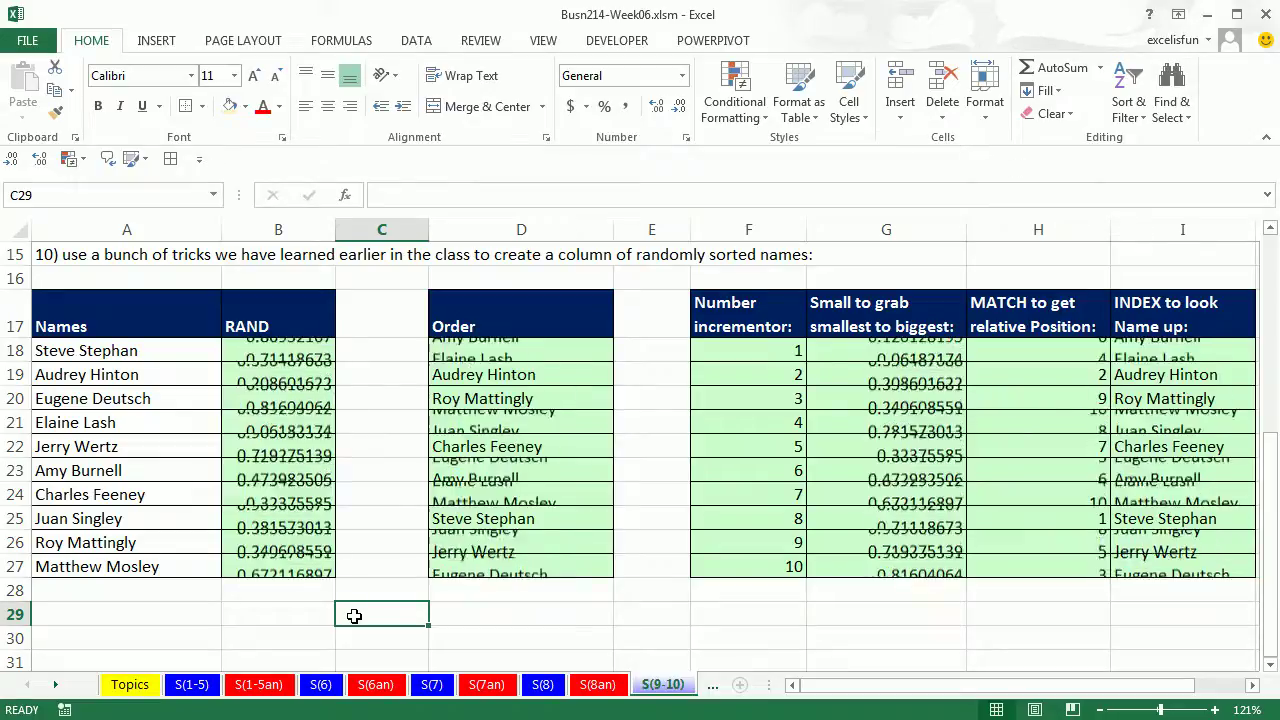
key(F9)
key(F9)
key(F9)
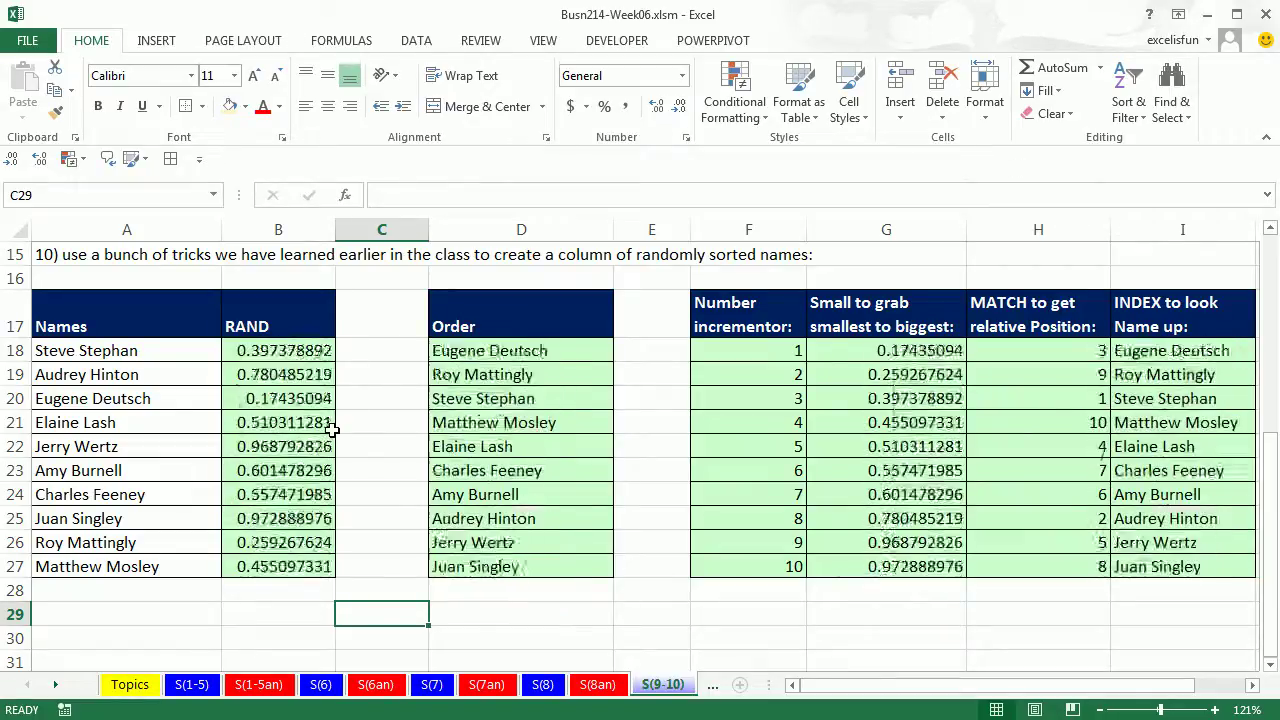
key(F9)
key(F9)
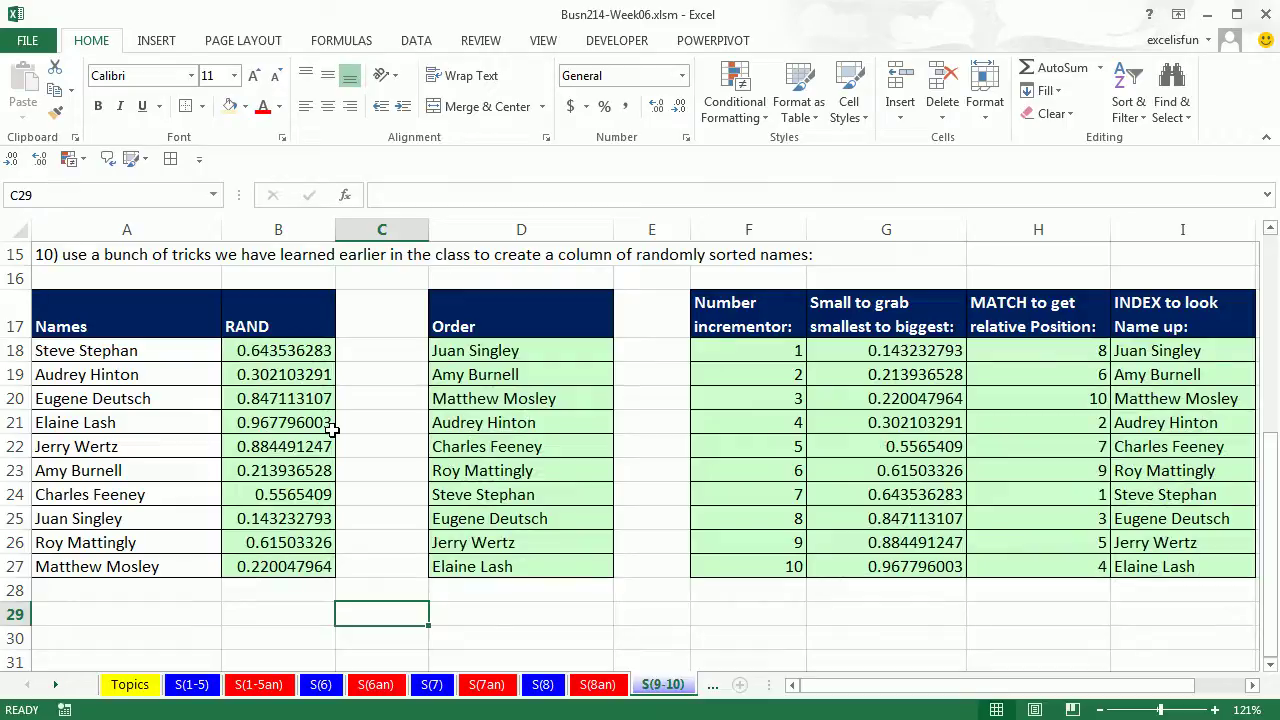
- On the S(11-12) sheet, start a custom sort of the Sample Data numbers in B4:K4 with the orientation set to Sort left to right
click(55, 685)
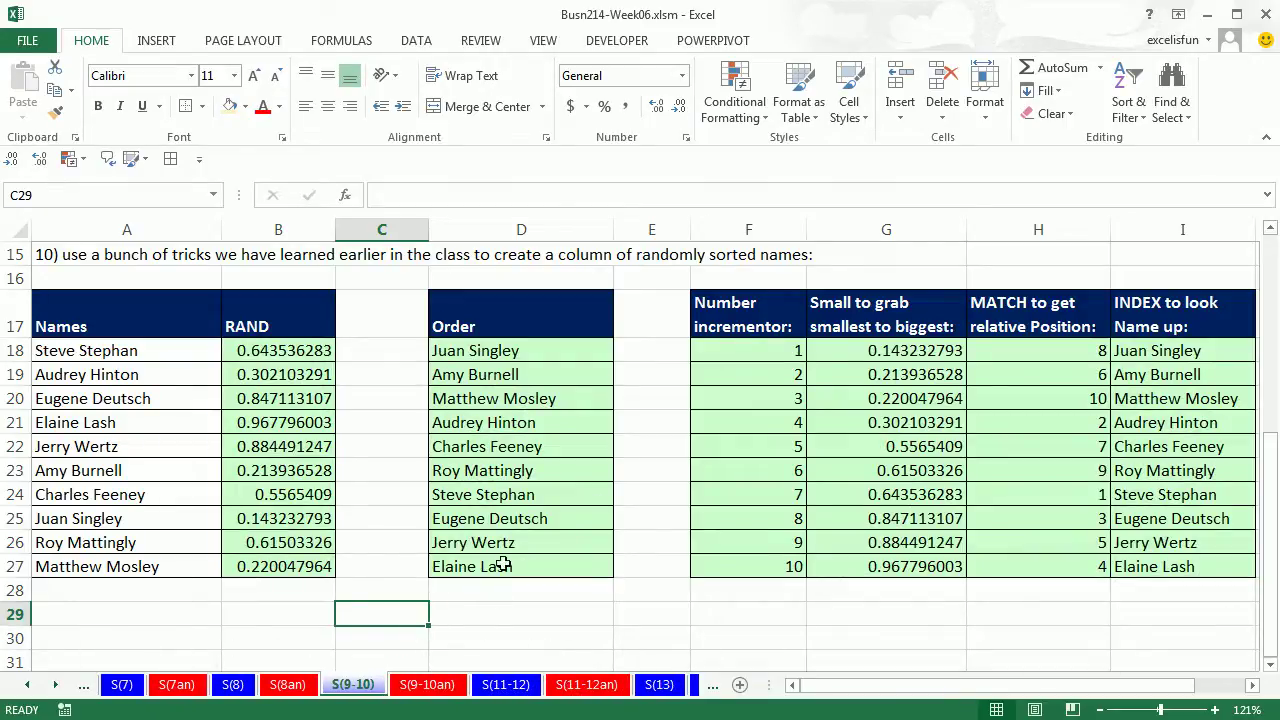
click(507, 685)
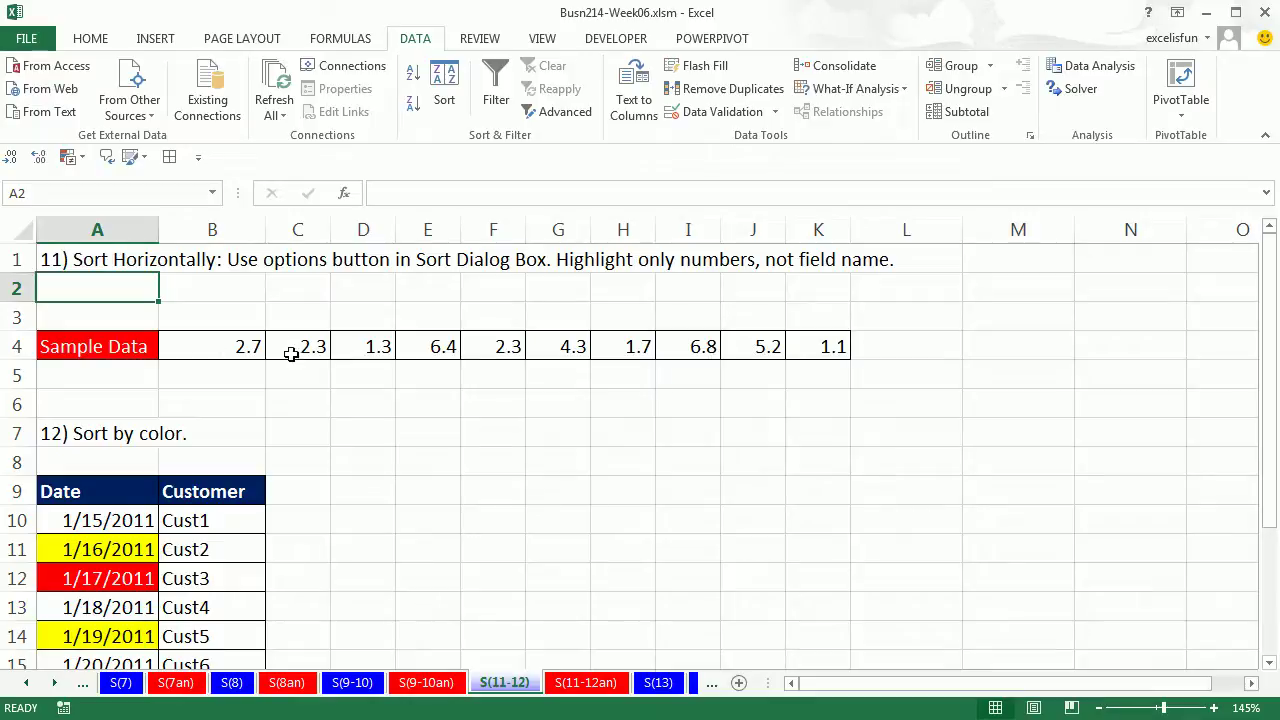
drag(226, 343, 821, 346)
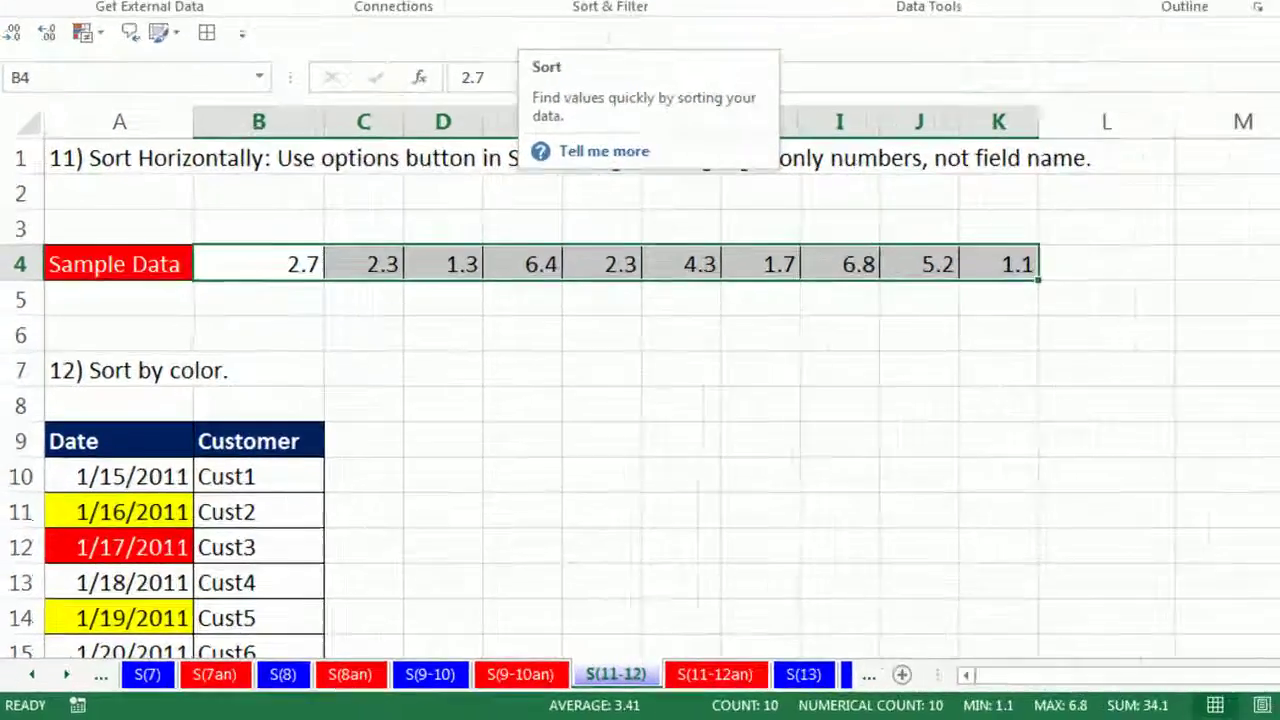
click(444, 101)
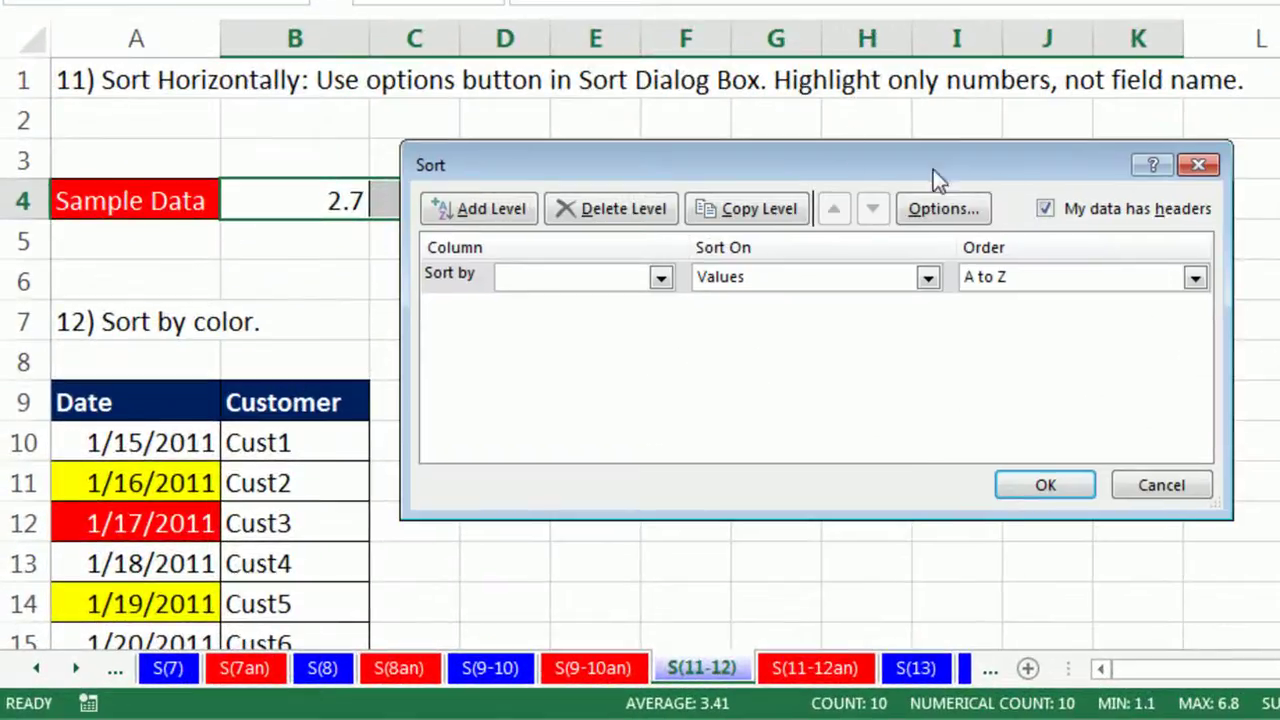
click(933, 210)
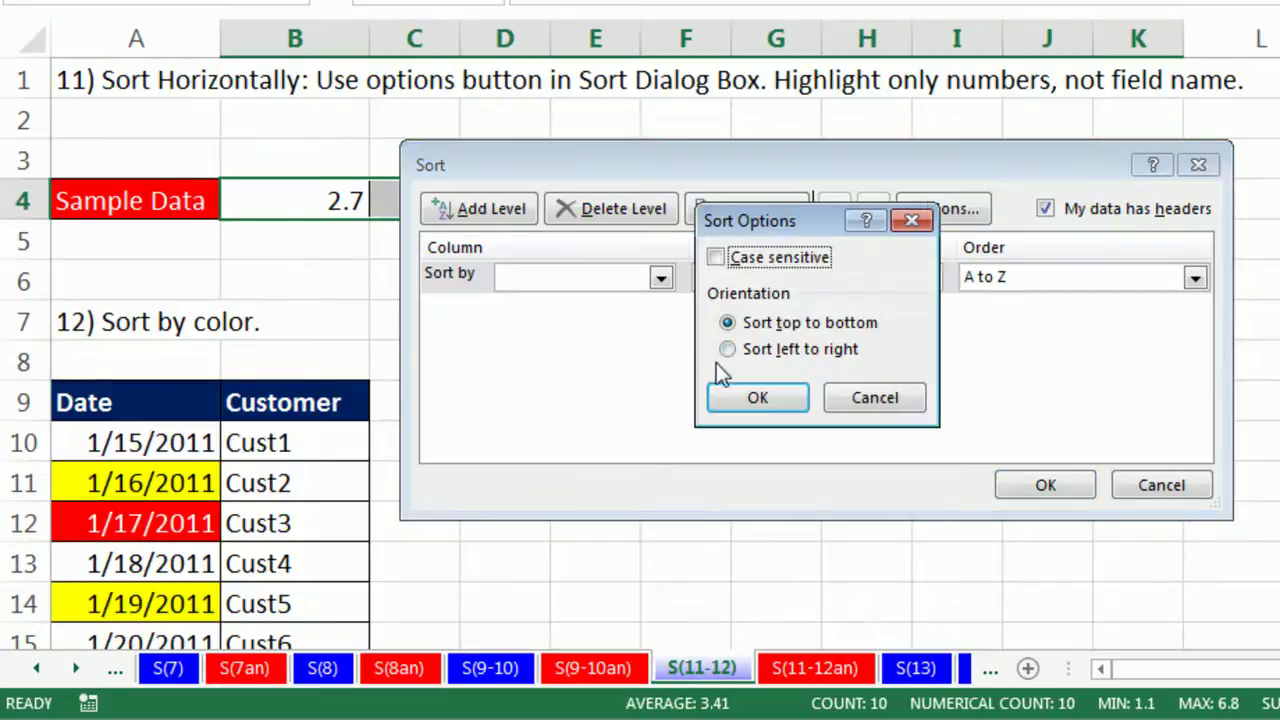
click(728, 350)
click(739, 399)
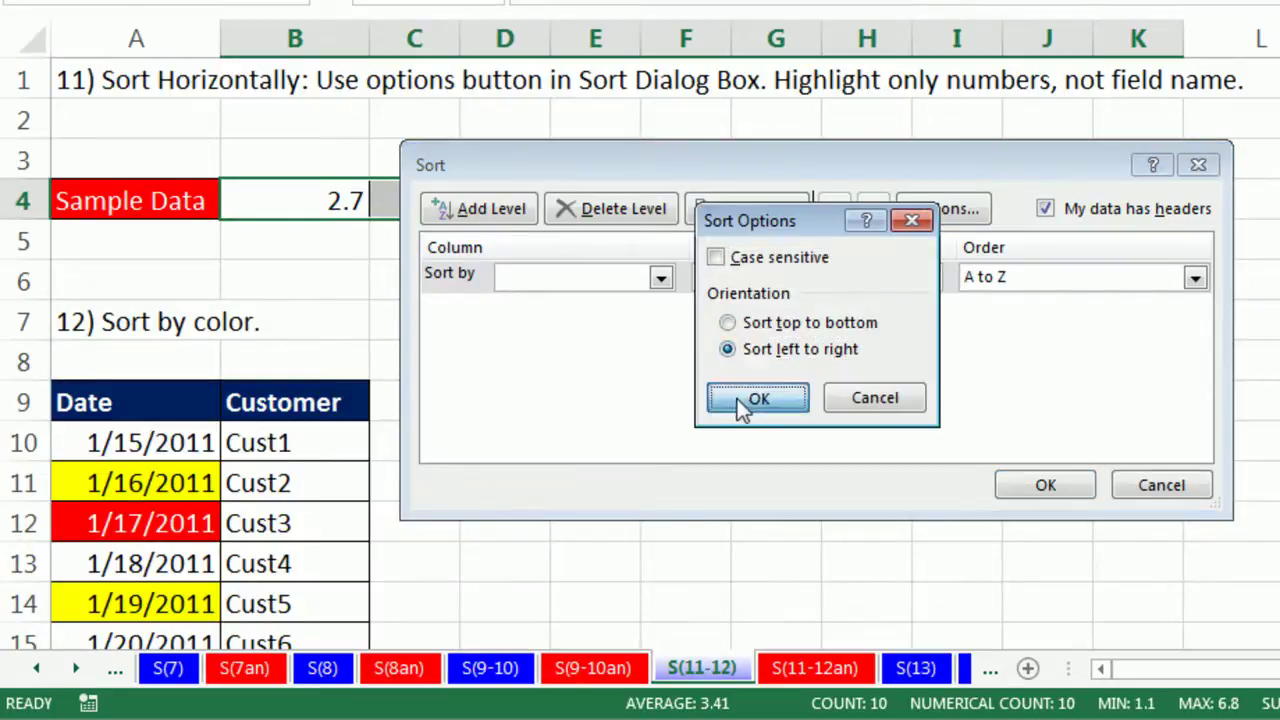
- Sort the Sample Data horizontally by the values of Row 4, Smallest to Largest
click(659, 278)
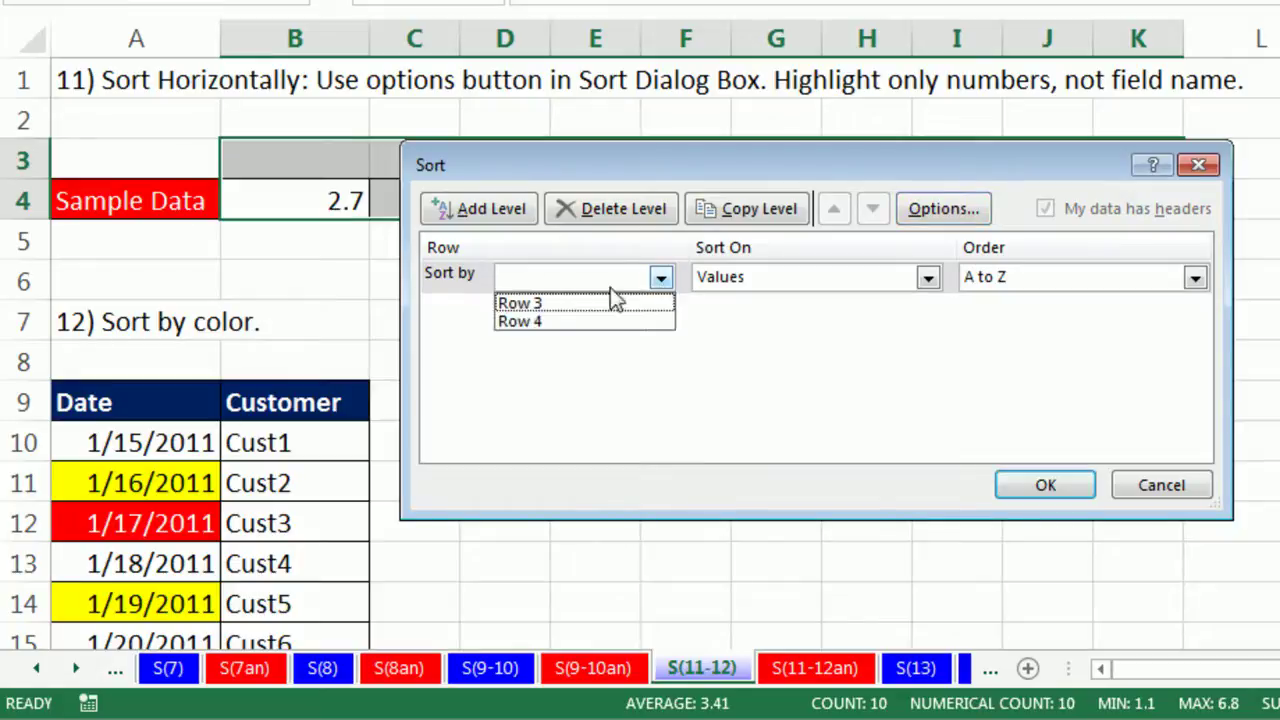
click(539, 321)
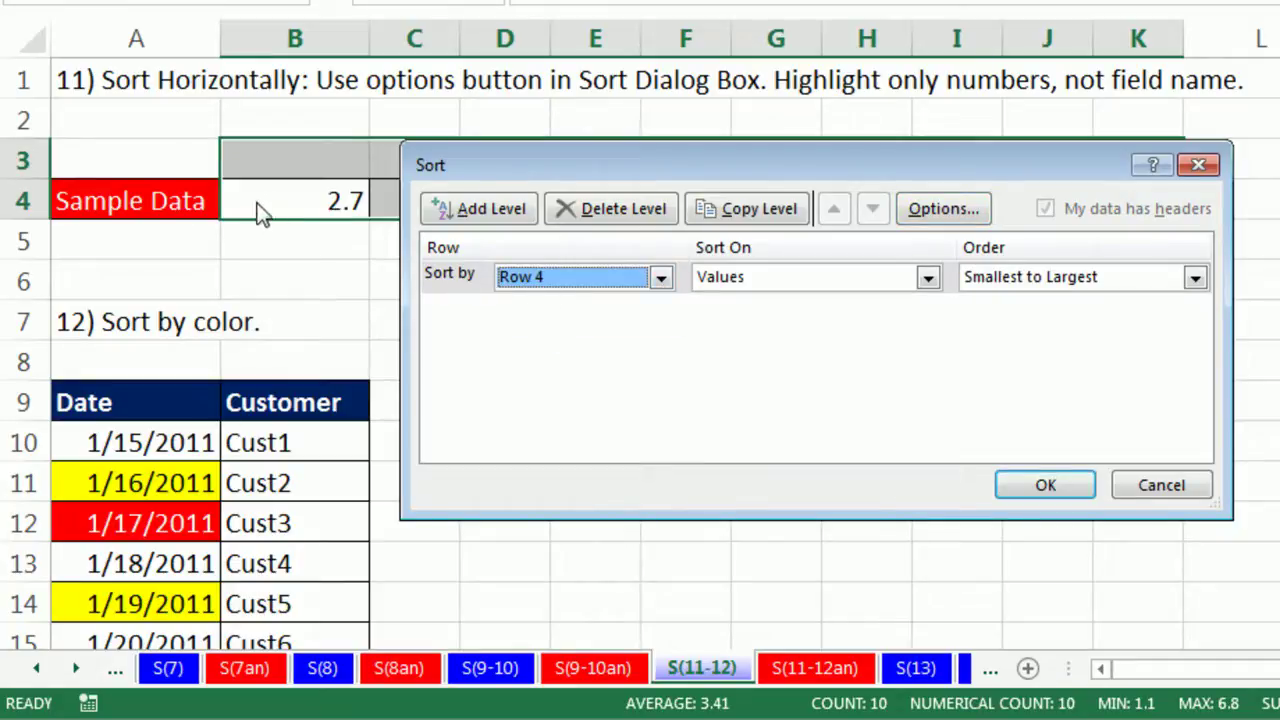
click(1047, 481)
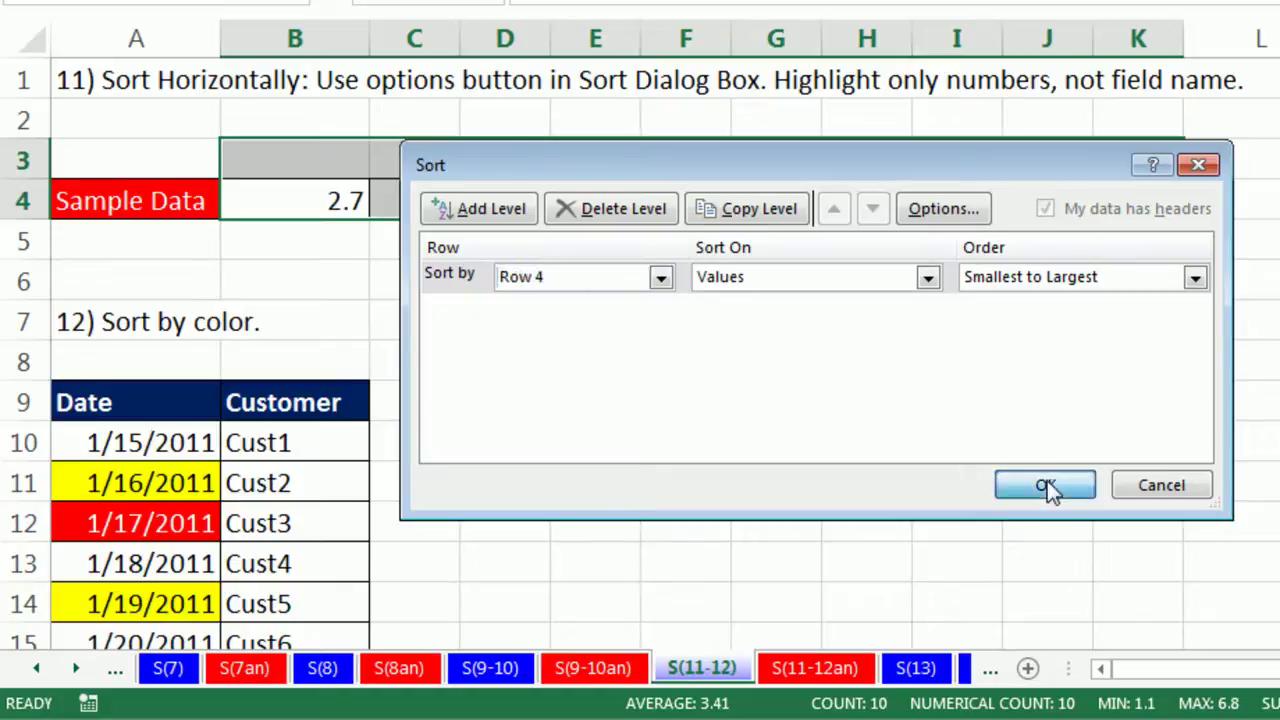
click(428, 303)
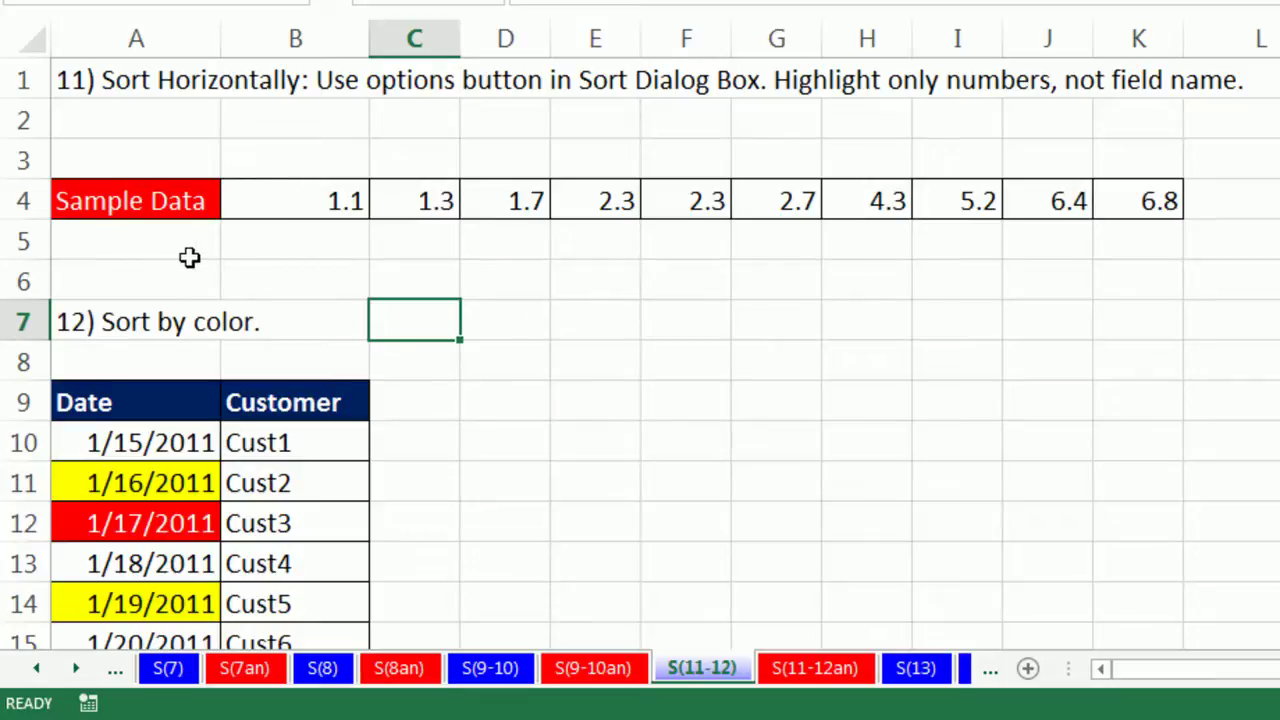
- Start a custom sort of the Date and Customer table, with orientation Sort top to bottom and the data treated as having headers
scroll(663, 349, down, 1)
scroll(663, 349, down, 1)
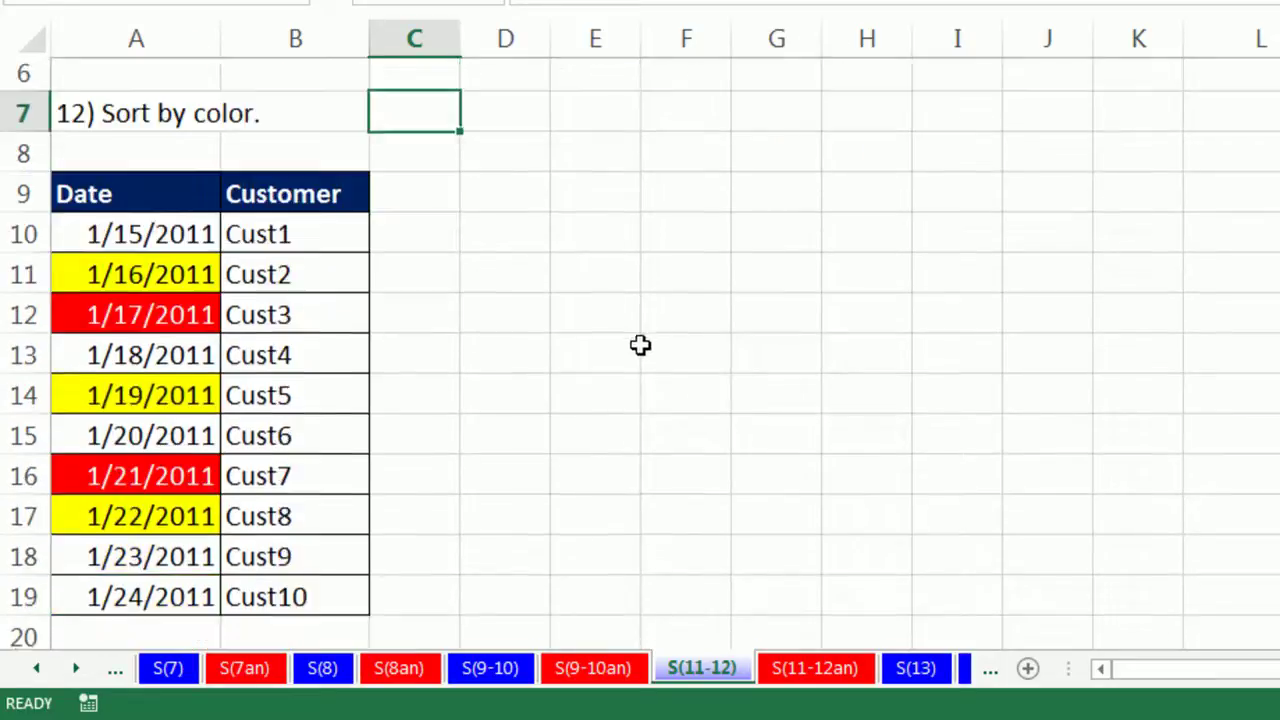
click(184, 327)
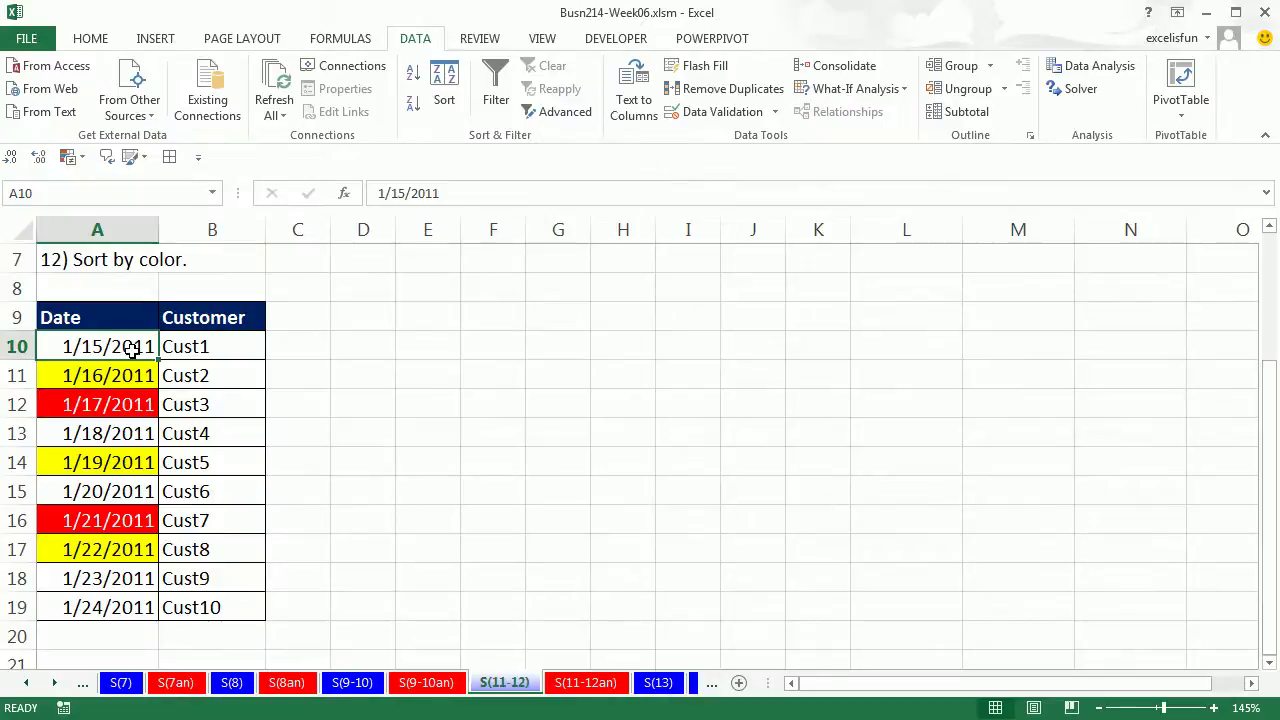
click(444, 102)
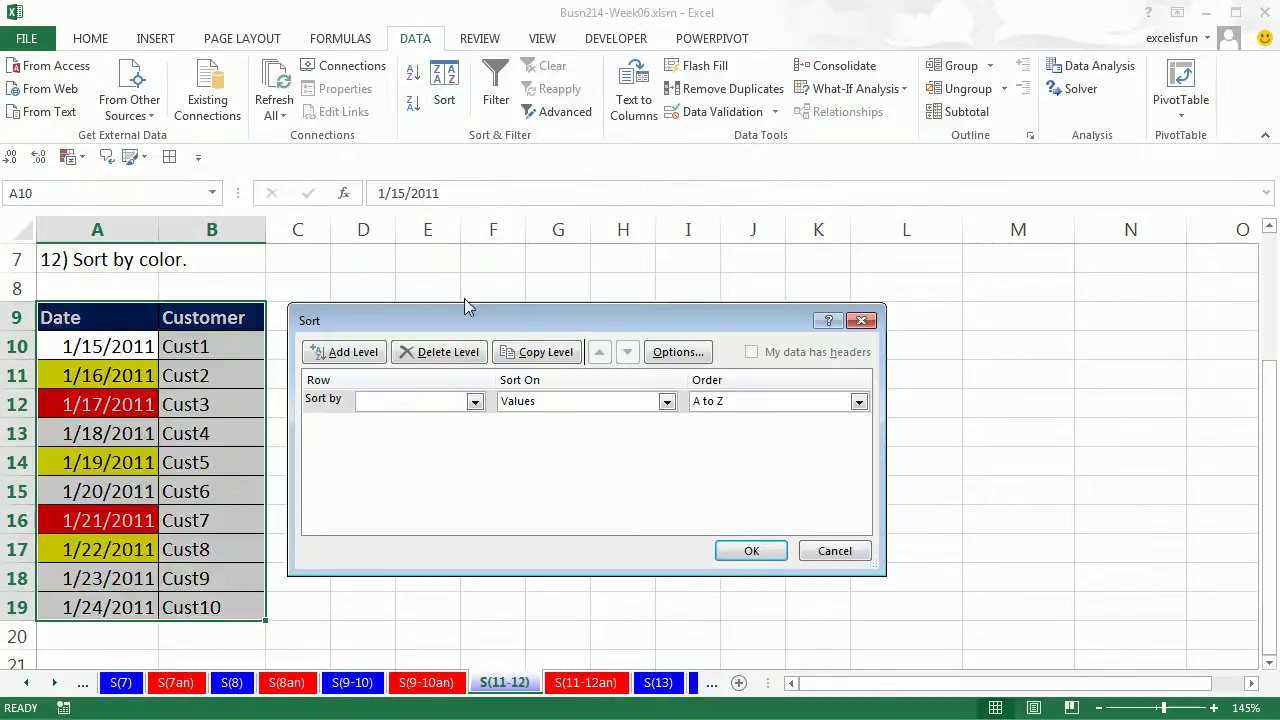
click(676, 353)
click(523, 435)
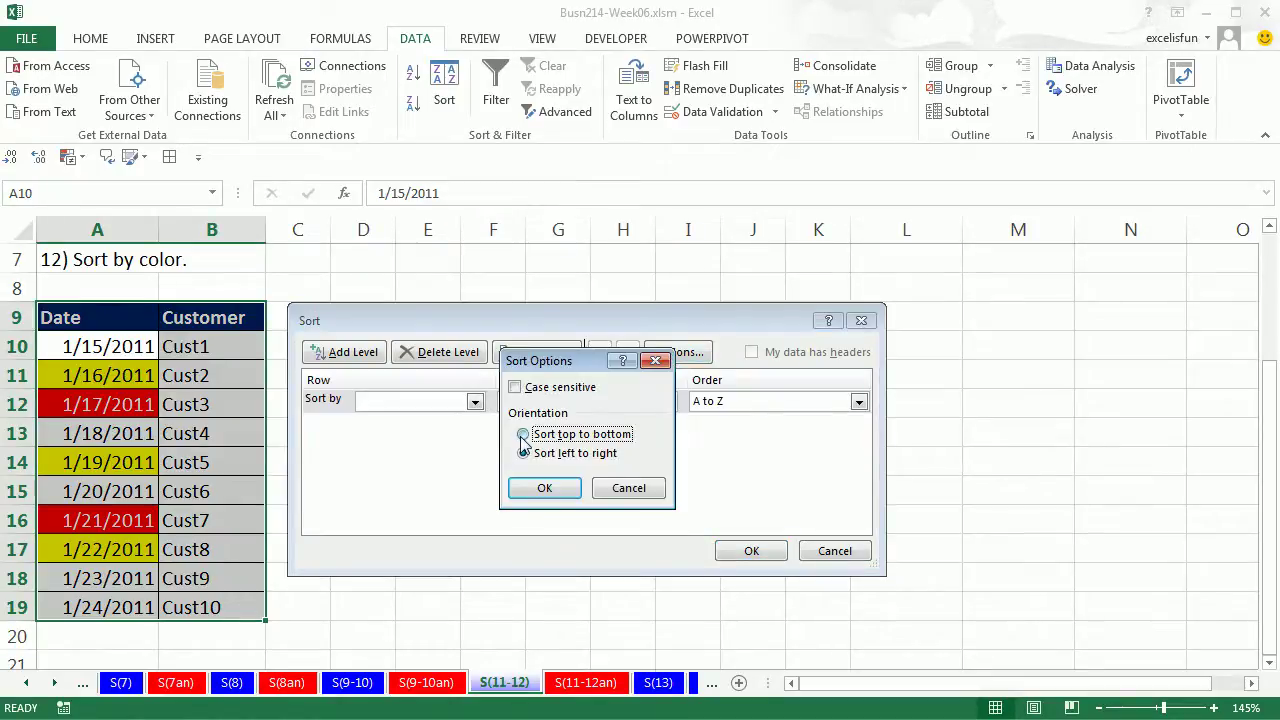
click(545, 490)
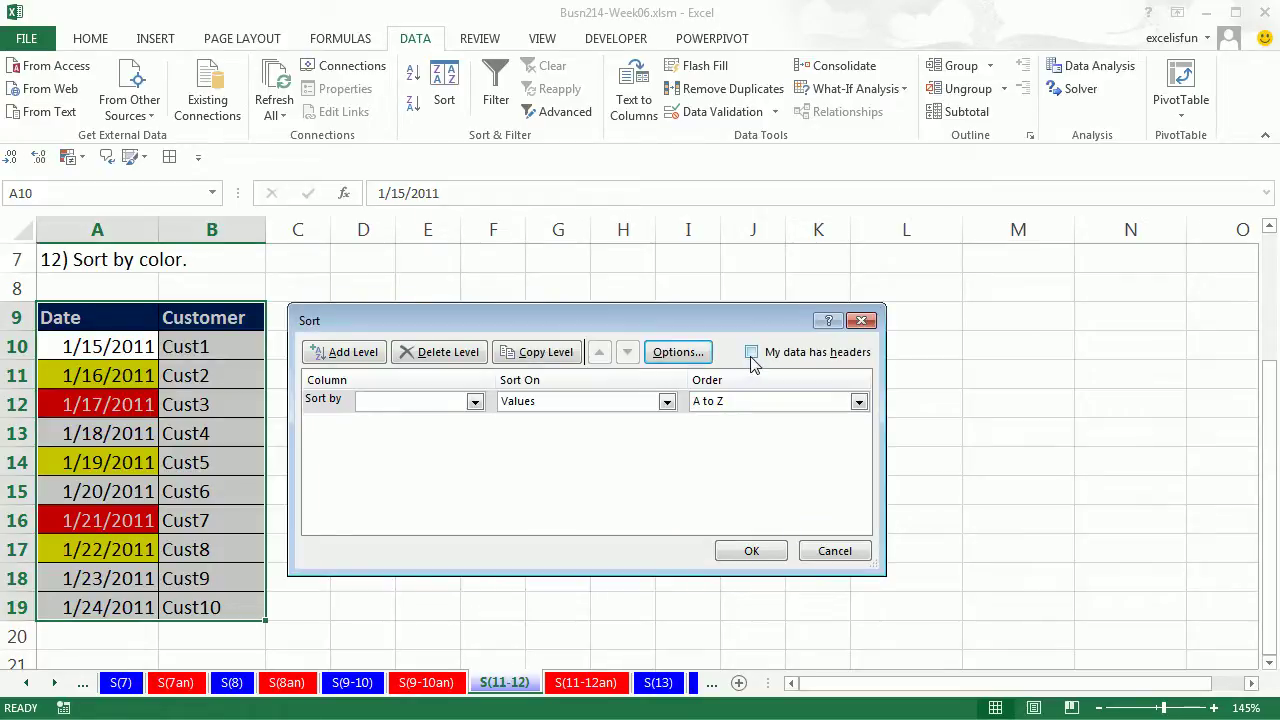
click(752, 355)
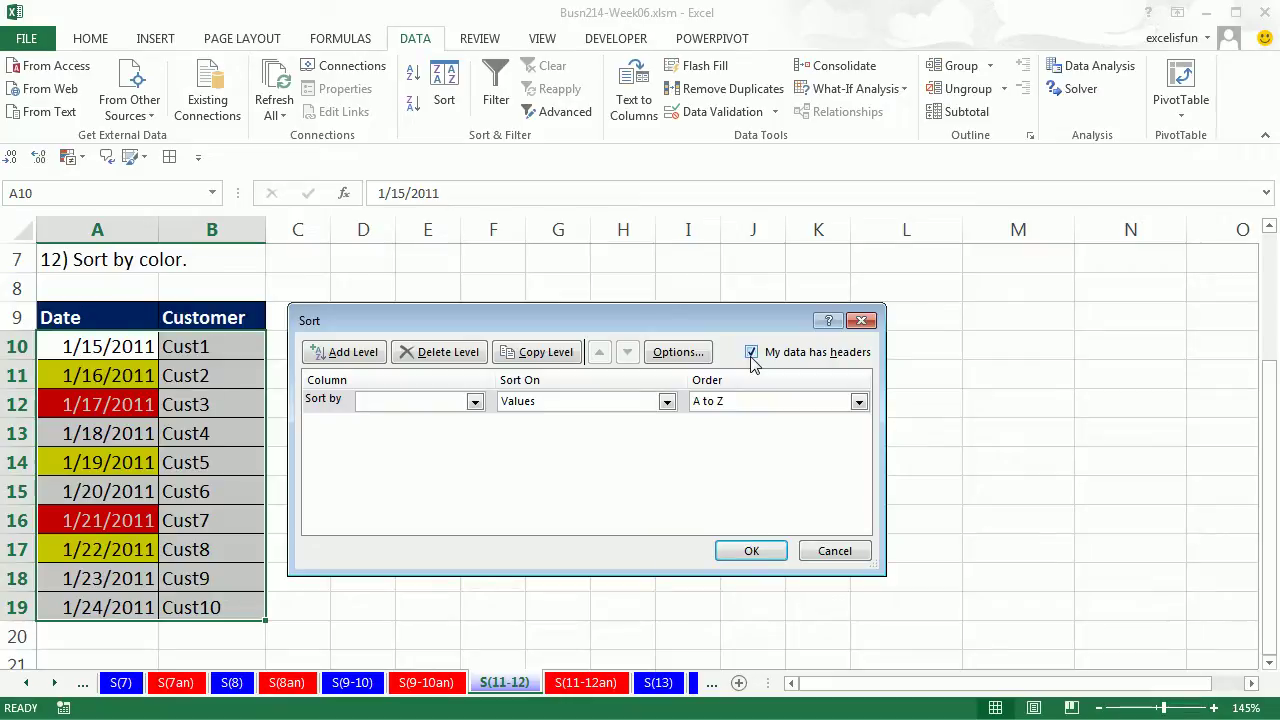
- Sort the table by the Date column's cell color, with red On Top
click(476, 402)
click(397, 421)
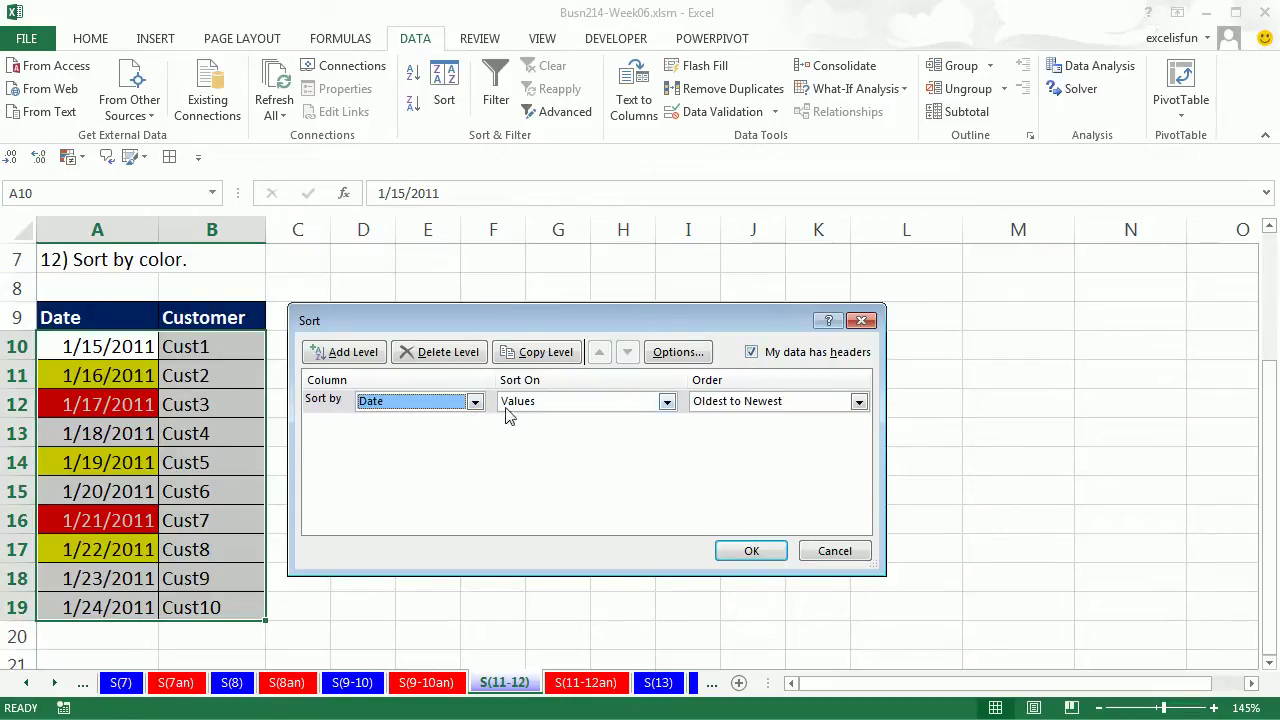
click(666, 401)
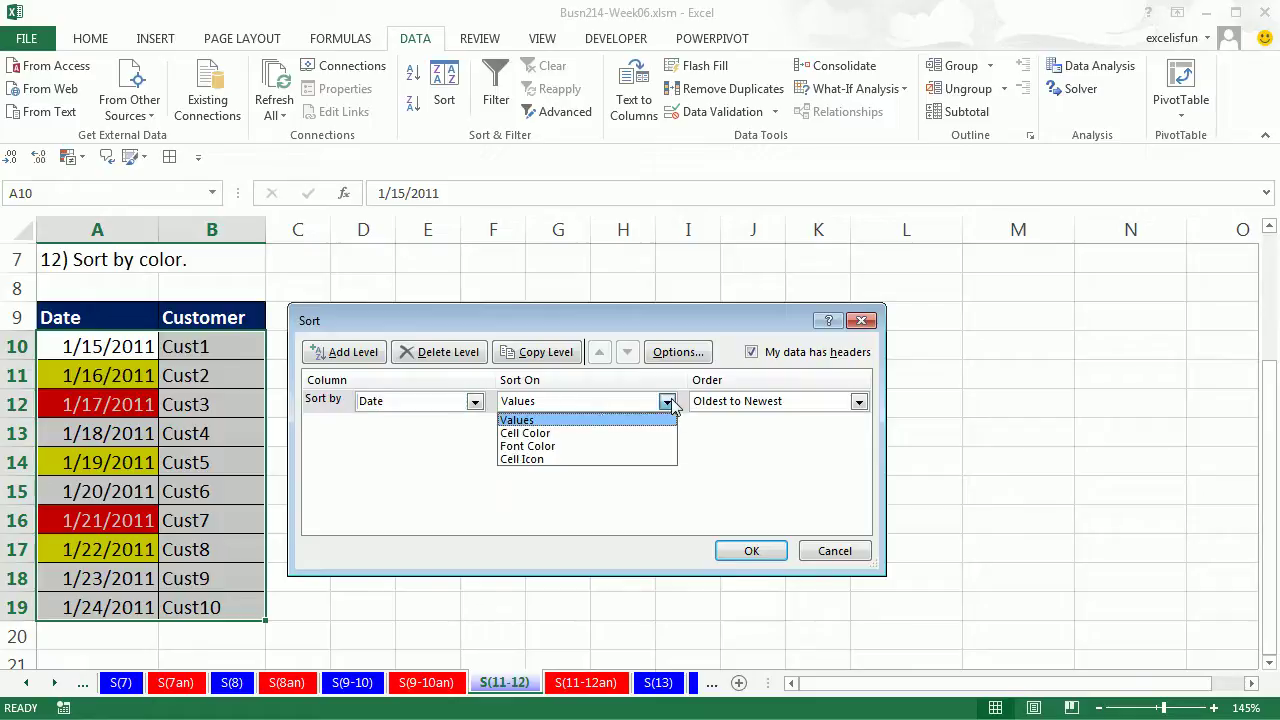
click(563, 435)
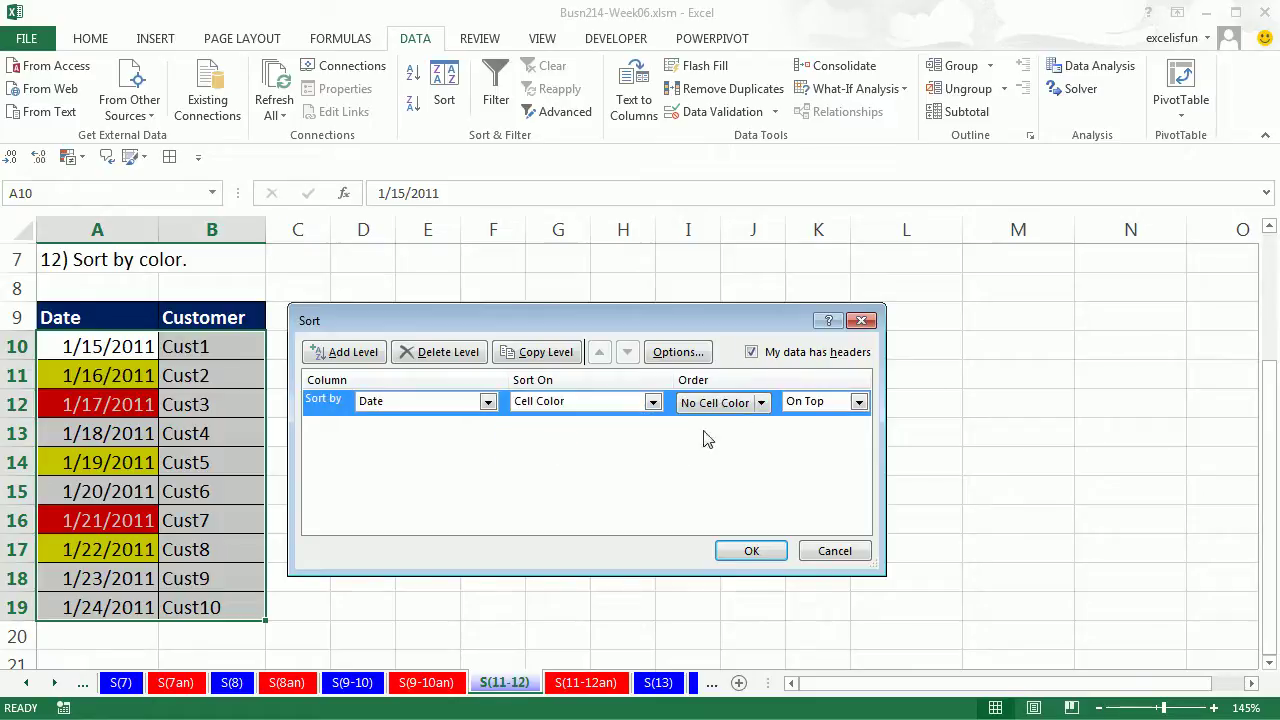
click(761, 403)
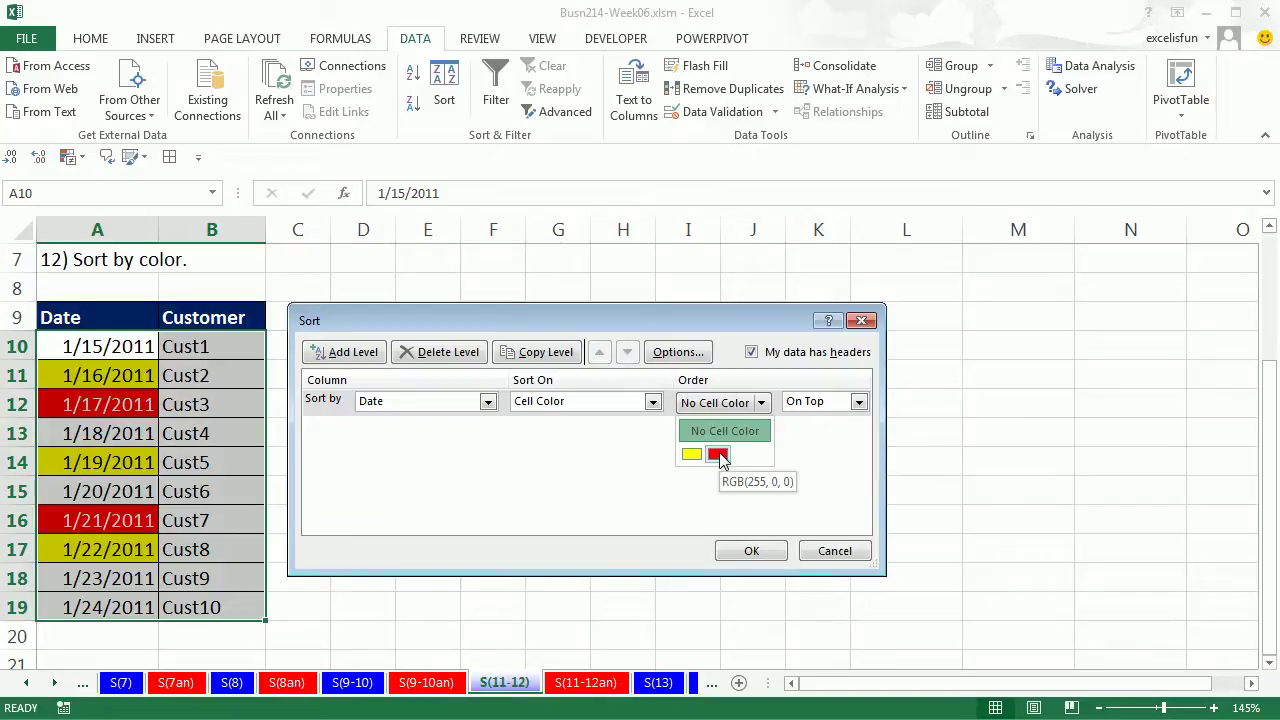
click(718, 455)
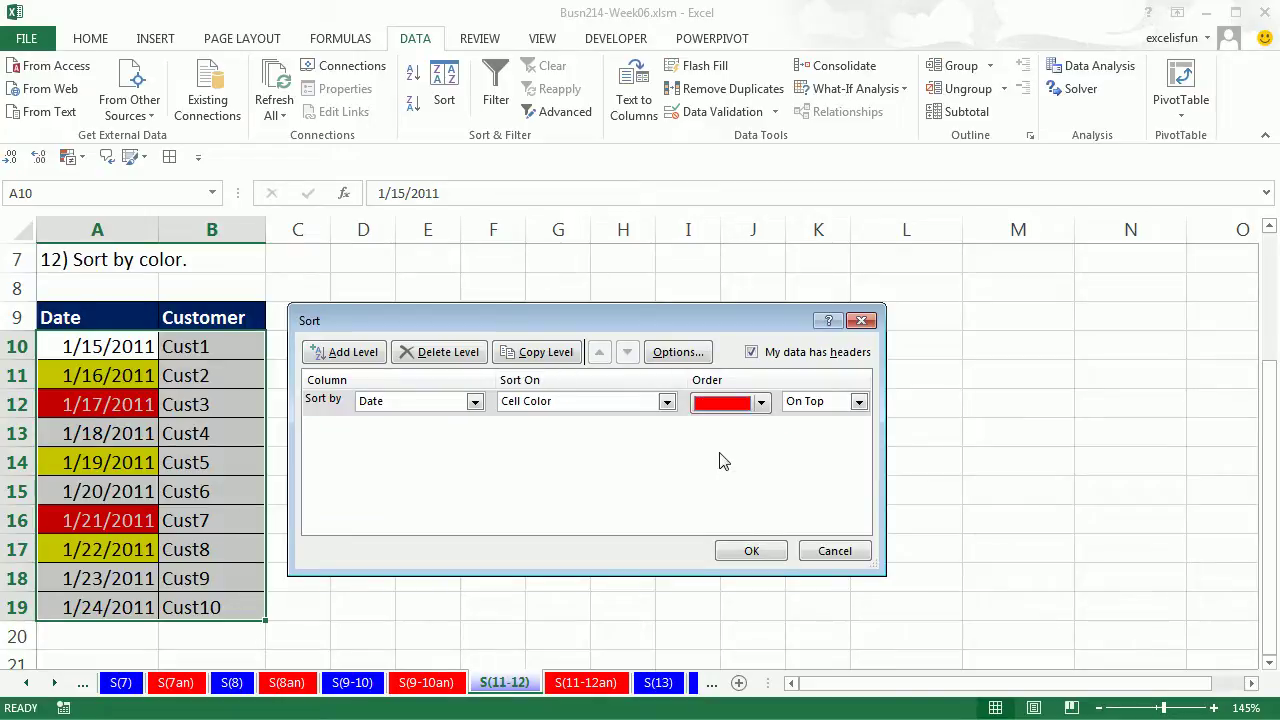
click(751, 552)
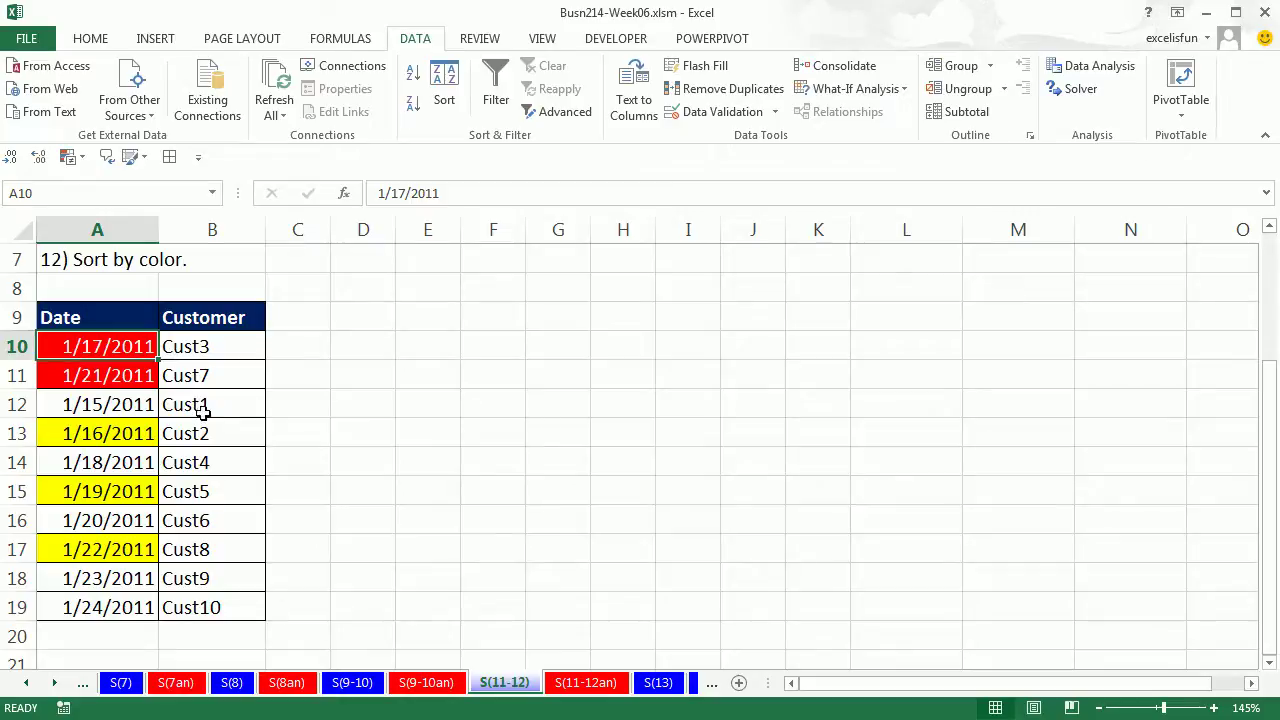
- Add a second sort level on the Date column's cell color with yellow On Top, and apply the sort
click(444, 96)
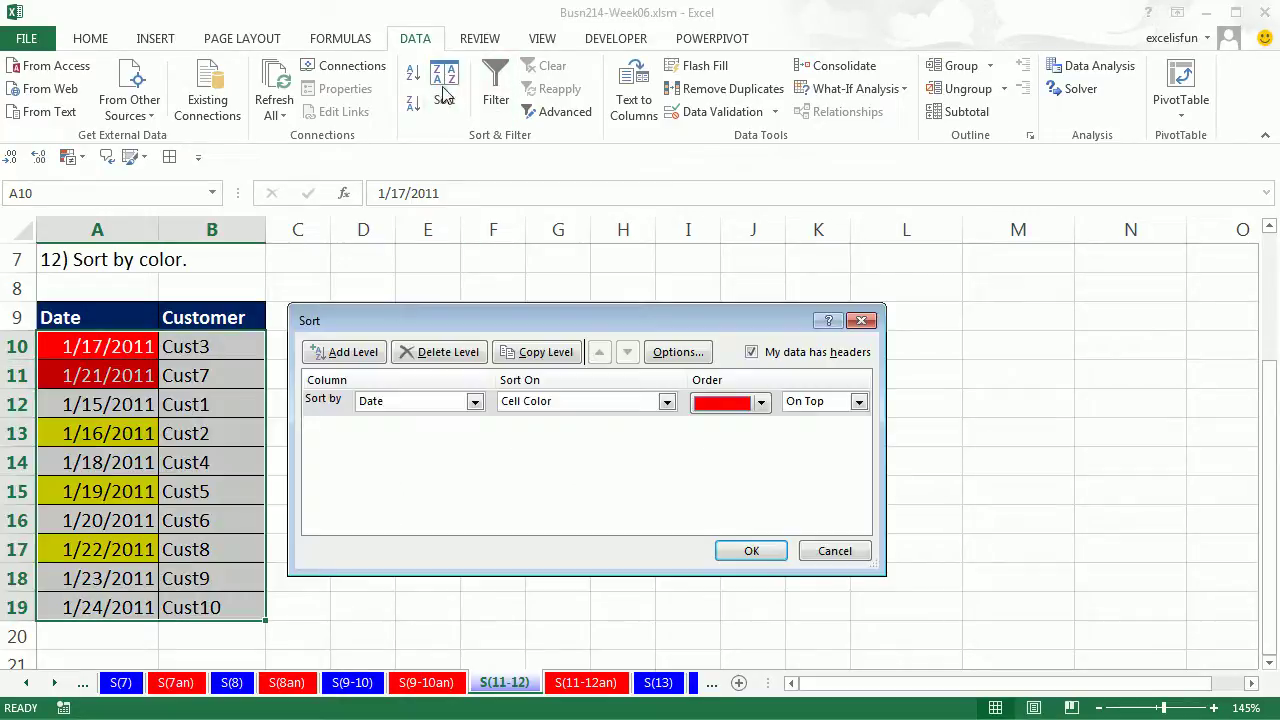
click(344, 358)
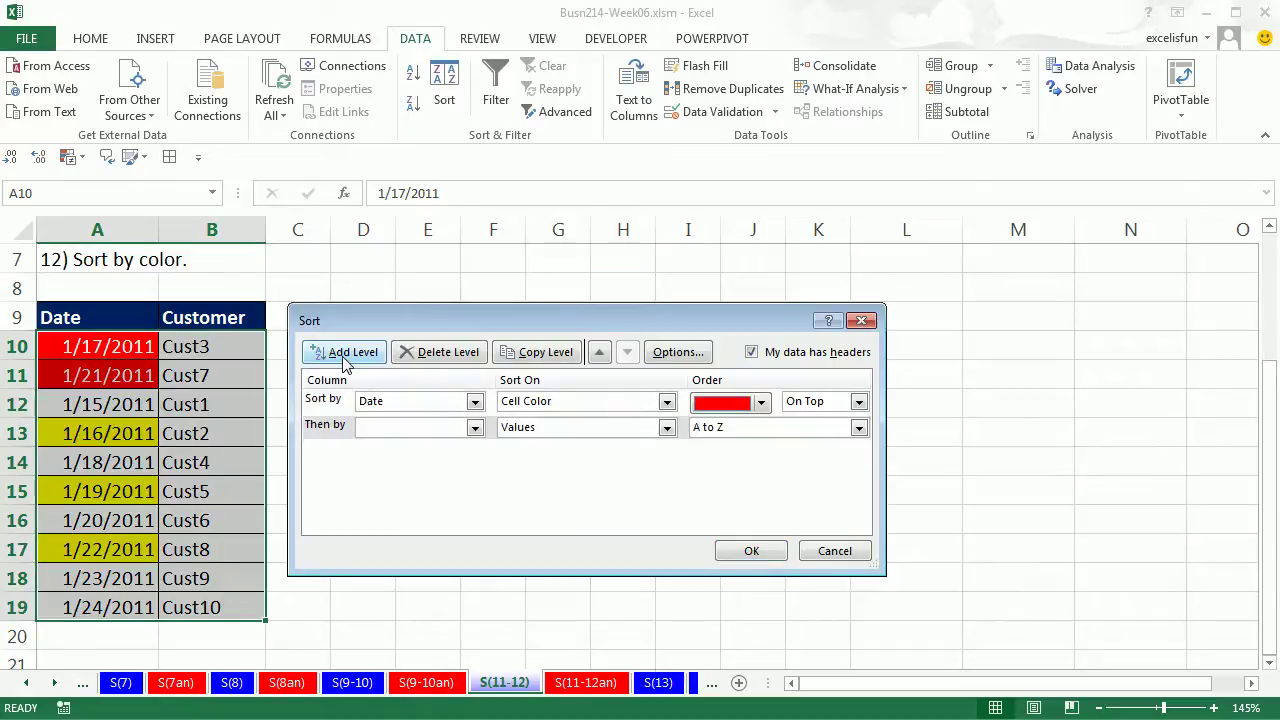
click(475, 427)
click(405, 448)
click(666, 427)
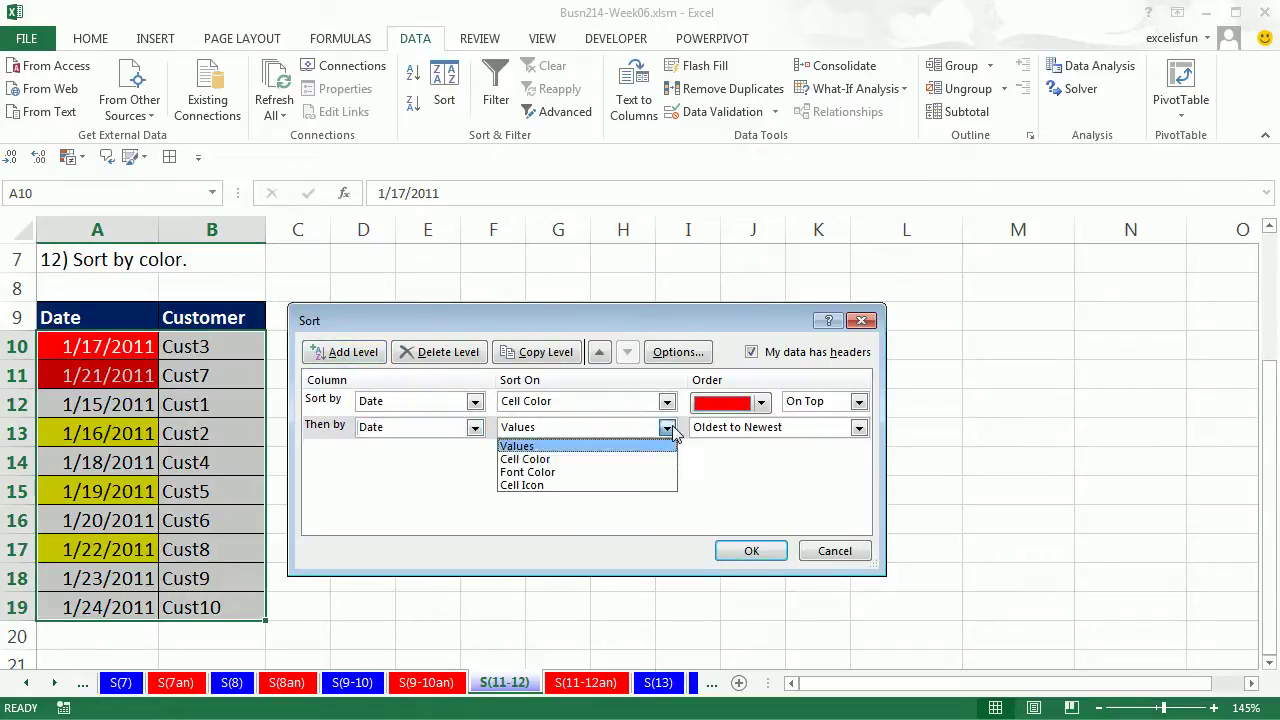
click(556, 460)
click(762, 428)
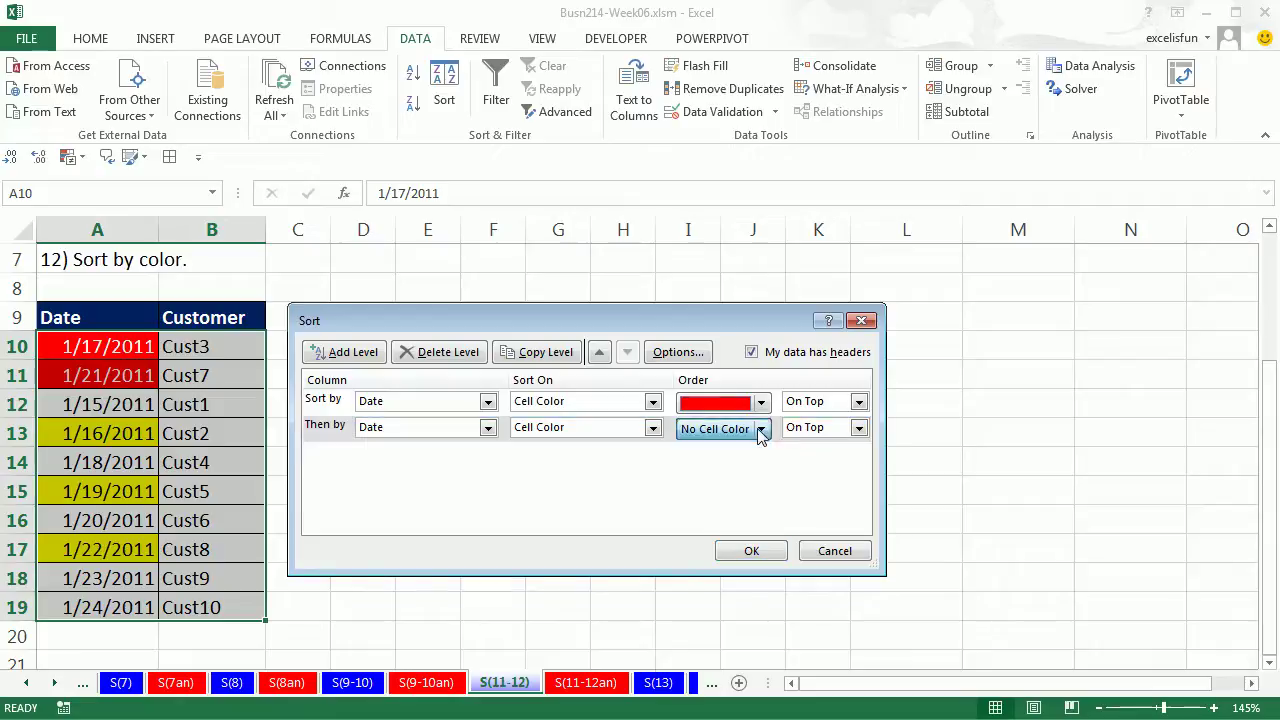
click(703, 477)
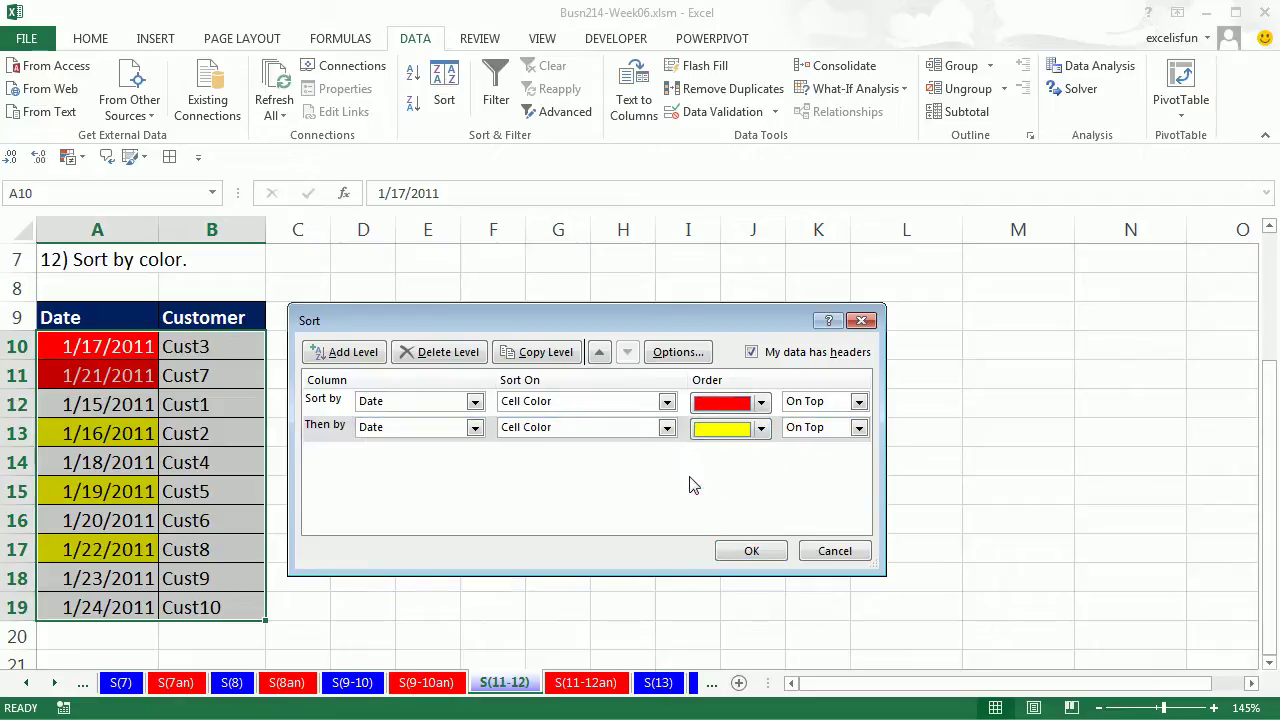
click(751, 552)
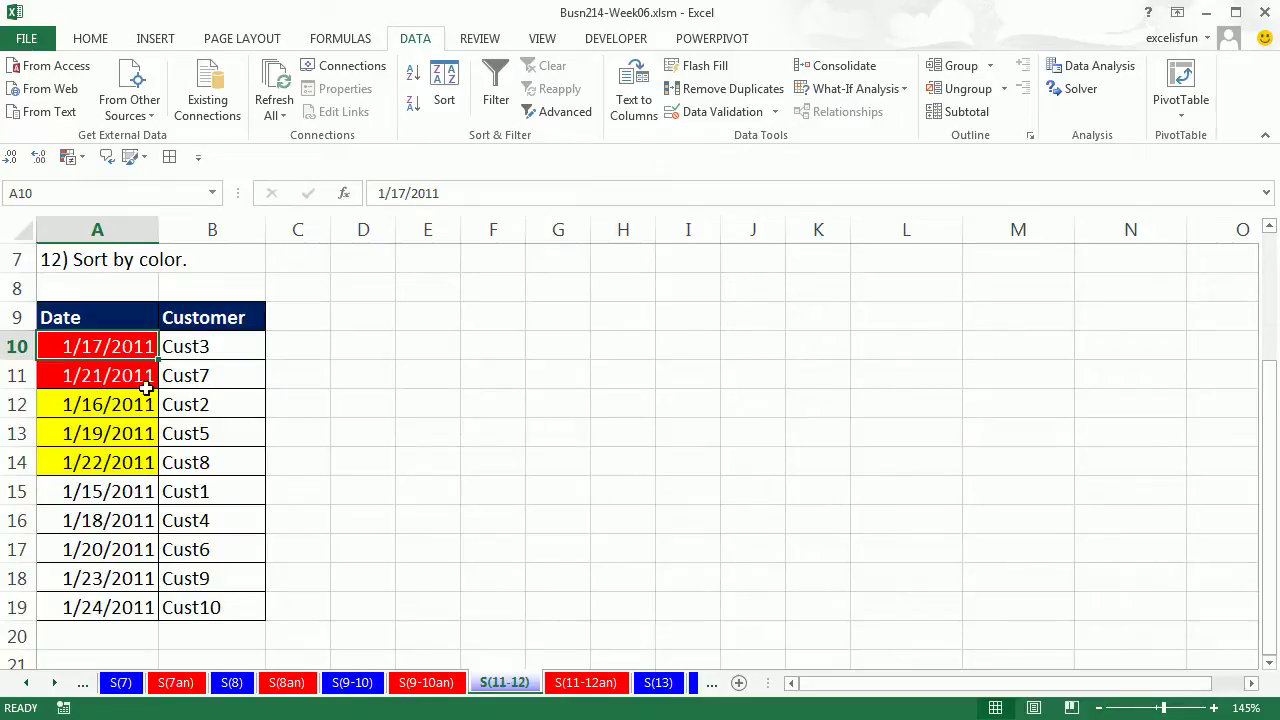
- Move the yellow cell color level above the red one in the table's custom sort and re-sort
click(444, 95)
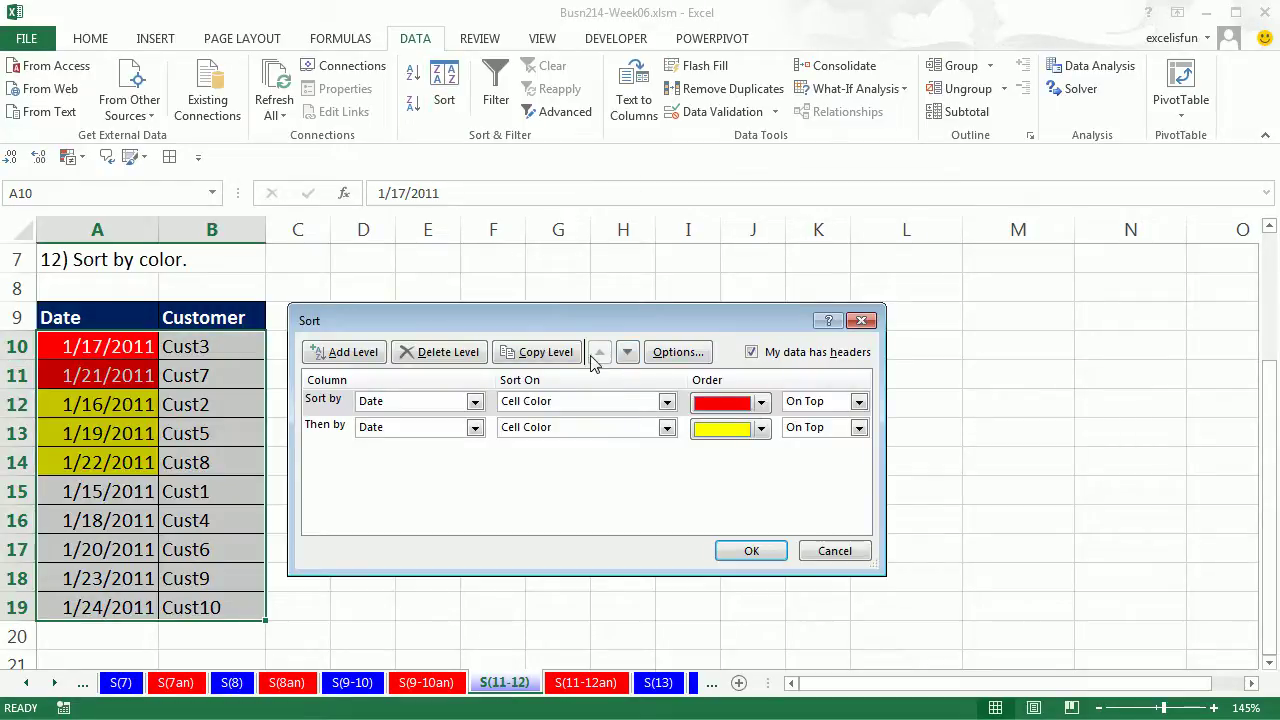
click(324, 434)
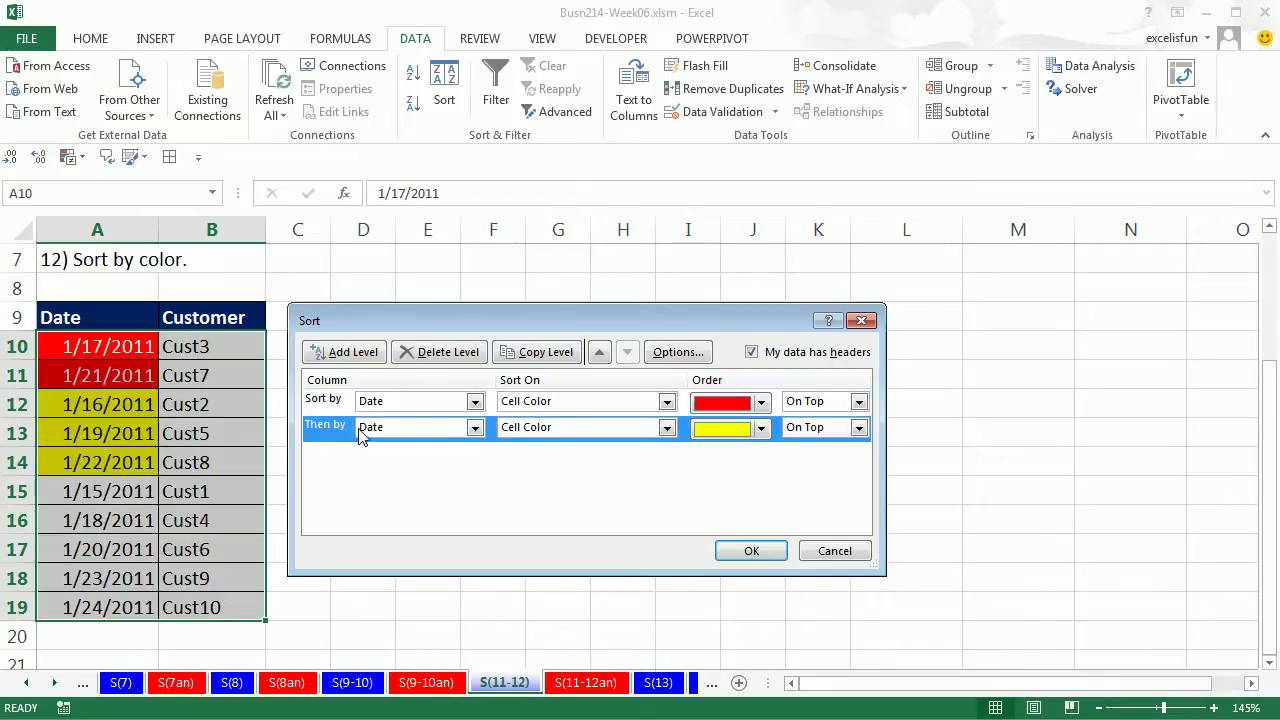
click(340, 403)
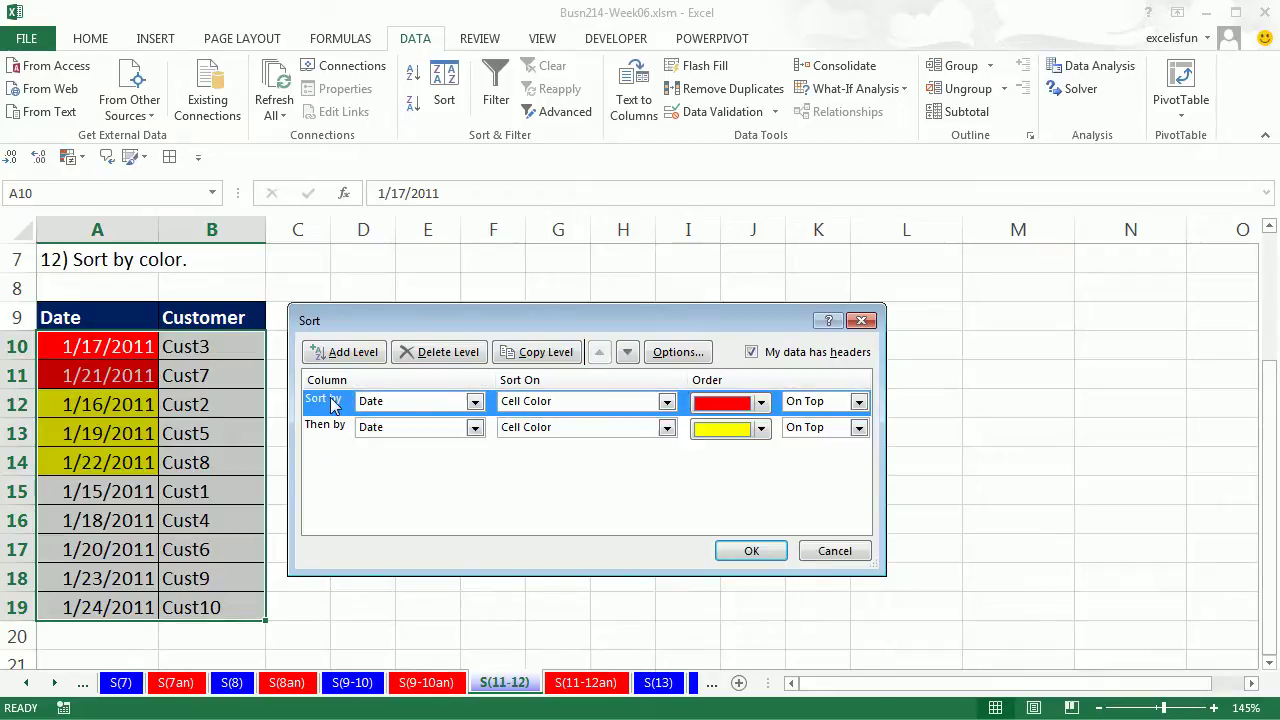
click(343, 436)
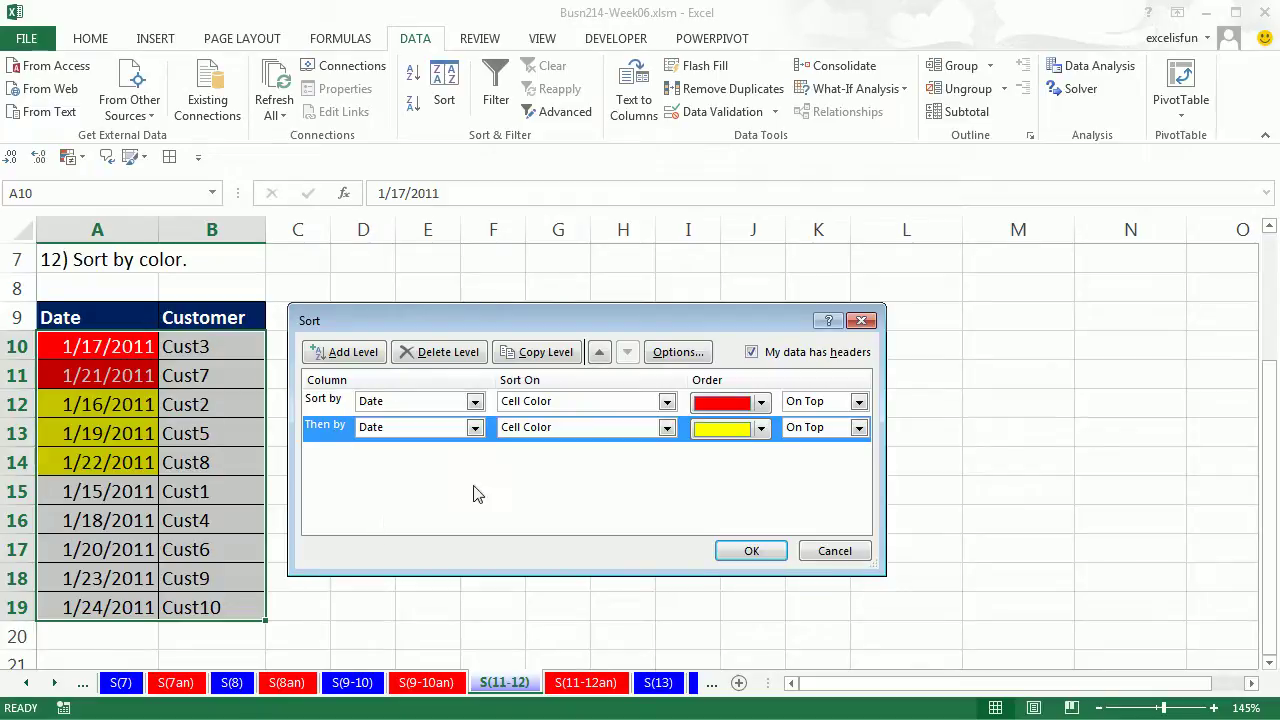
click(600, 354)
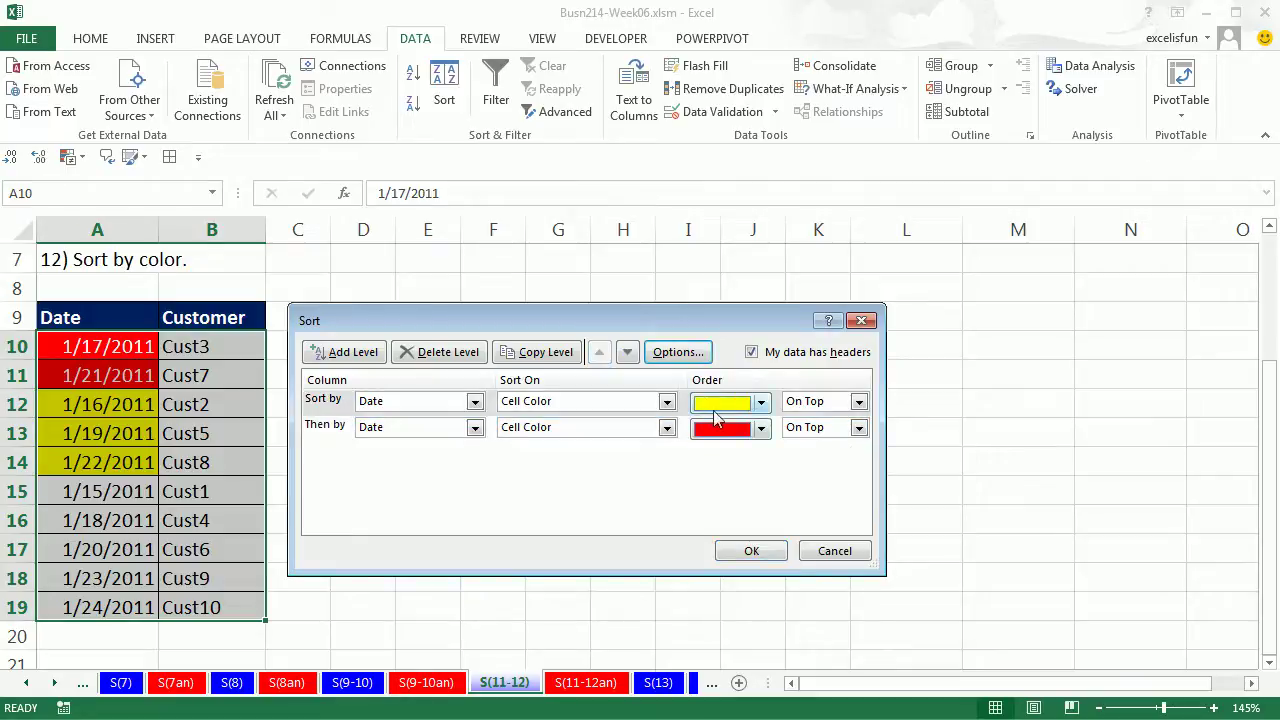
click(742, 558)
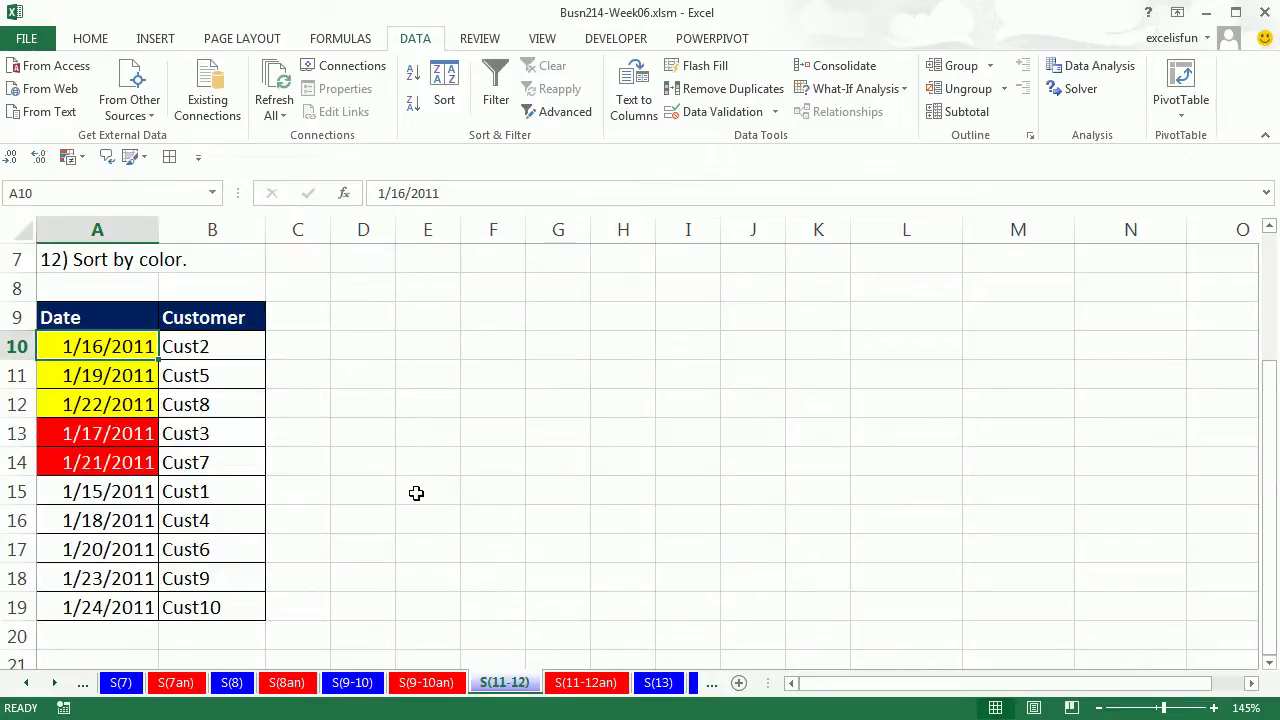
- On sheet S(13), sort the sales table by Sales from largest to smallest, then by Region from A to Z
click(658, 683)
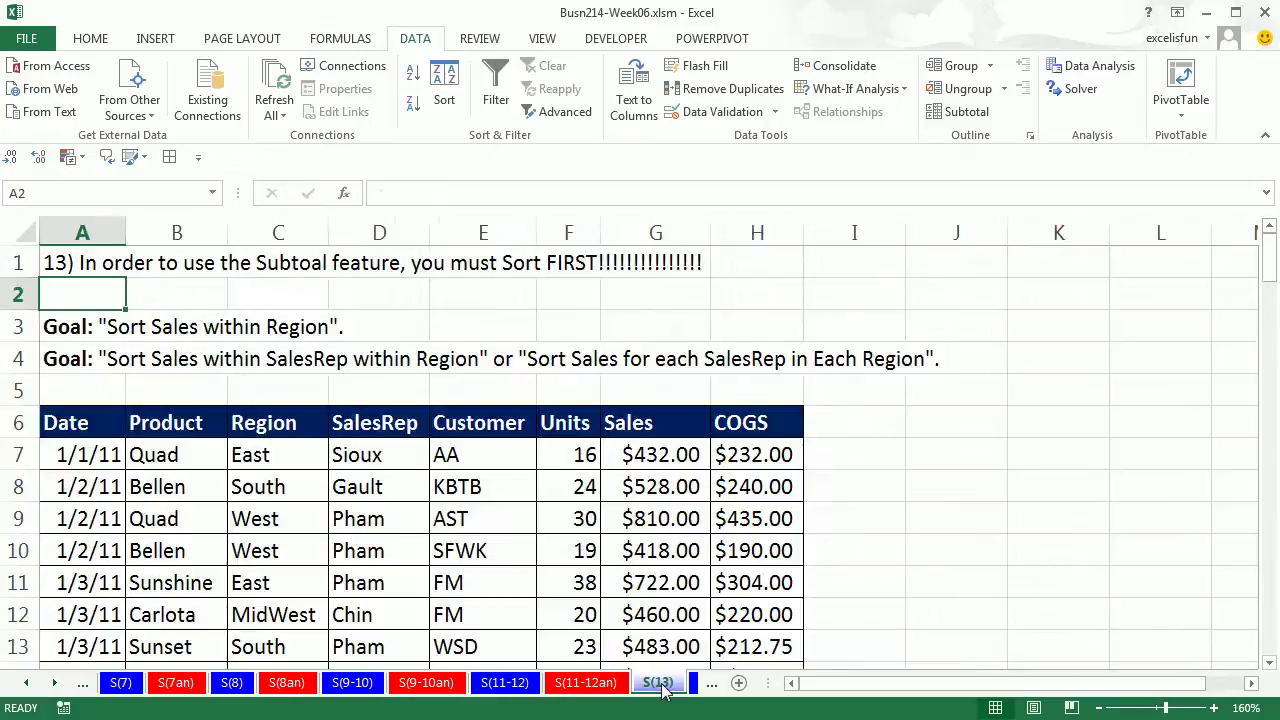
click(663, 490)
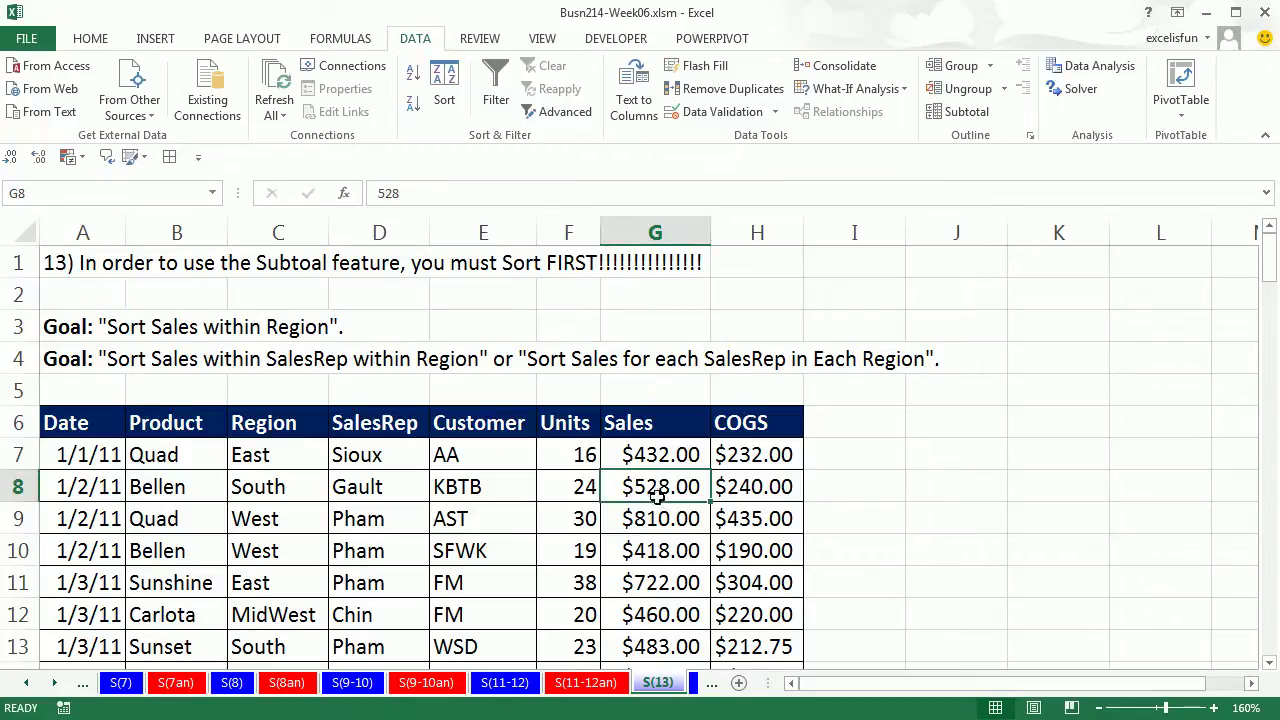
click(412, 106)
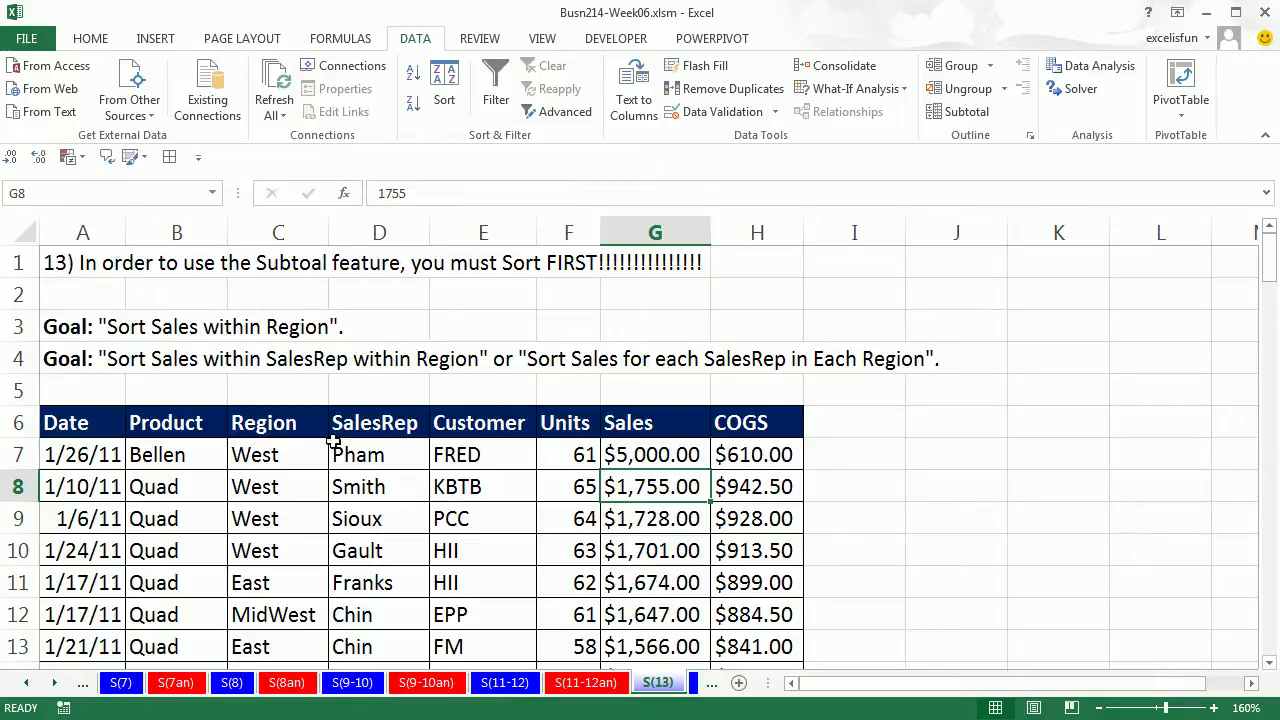
click(268, 460)
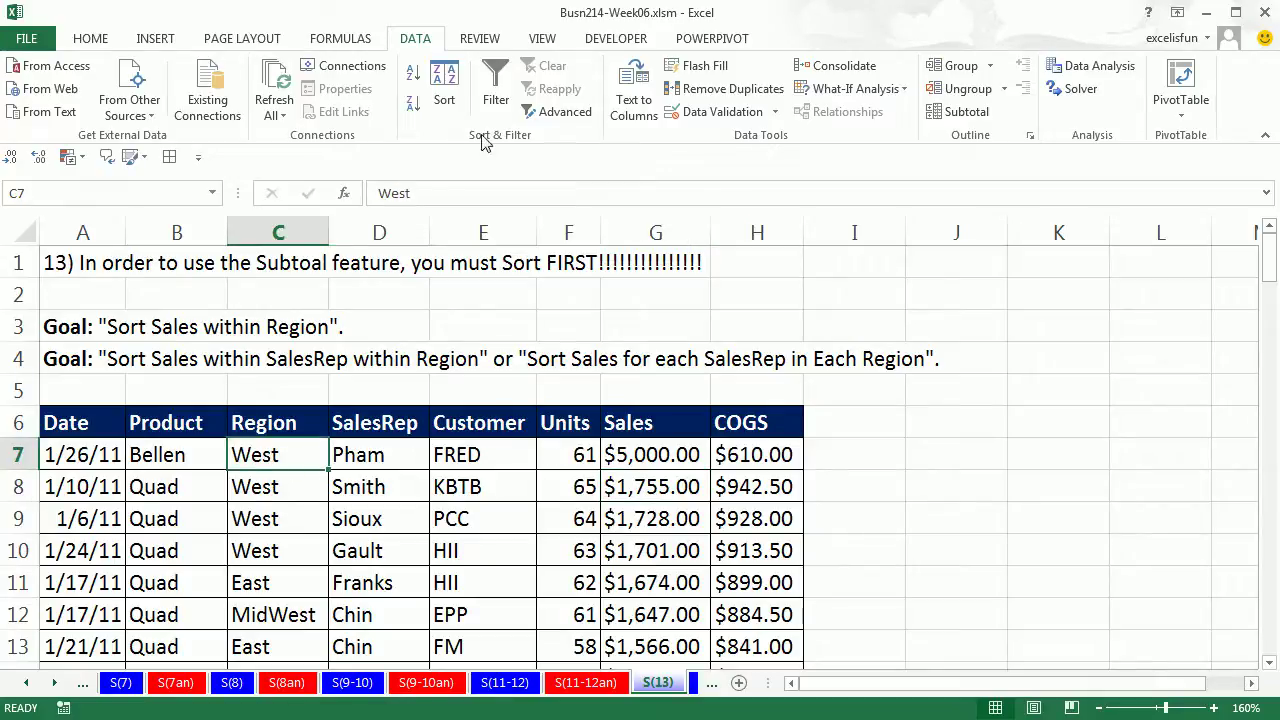
click(413, 73)
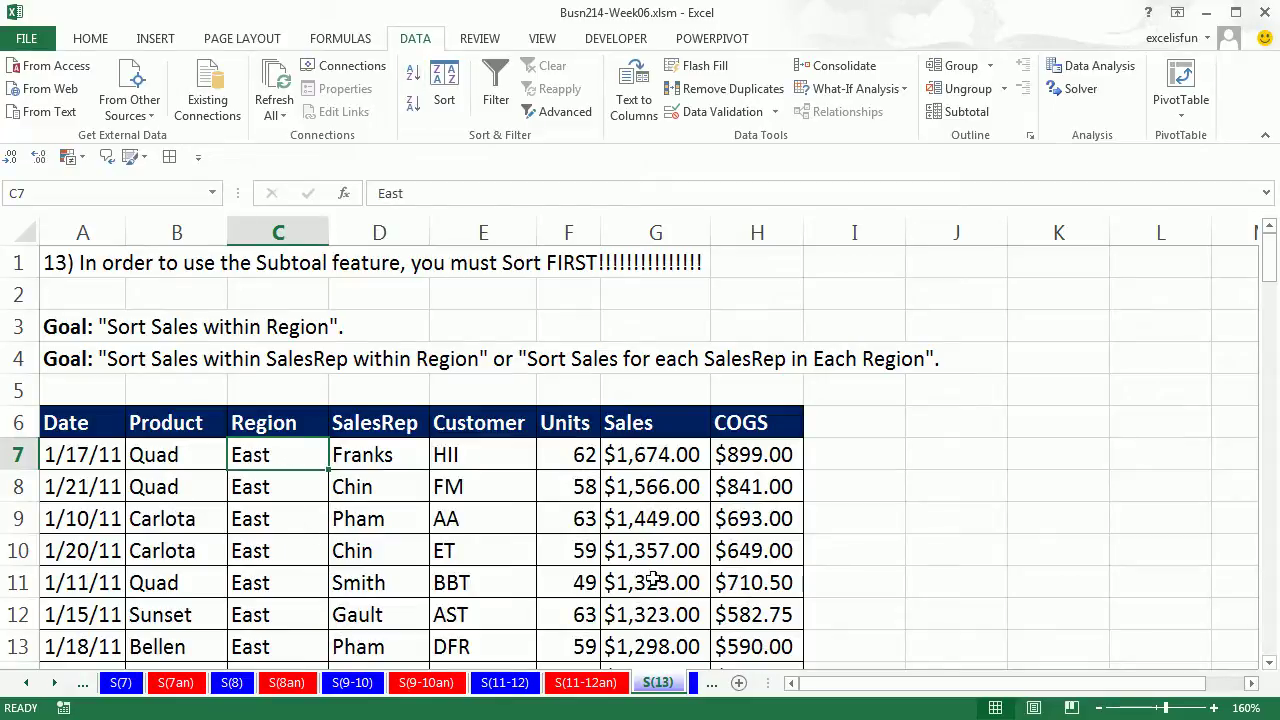
- Sort the table by SalesRep from A to Z and then by Region from A to Z, nesting Sales within SalesRep within Region
scroll(657, 608, down, 6)
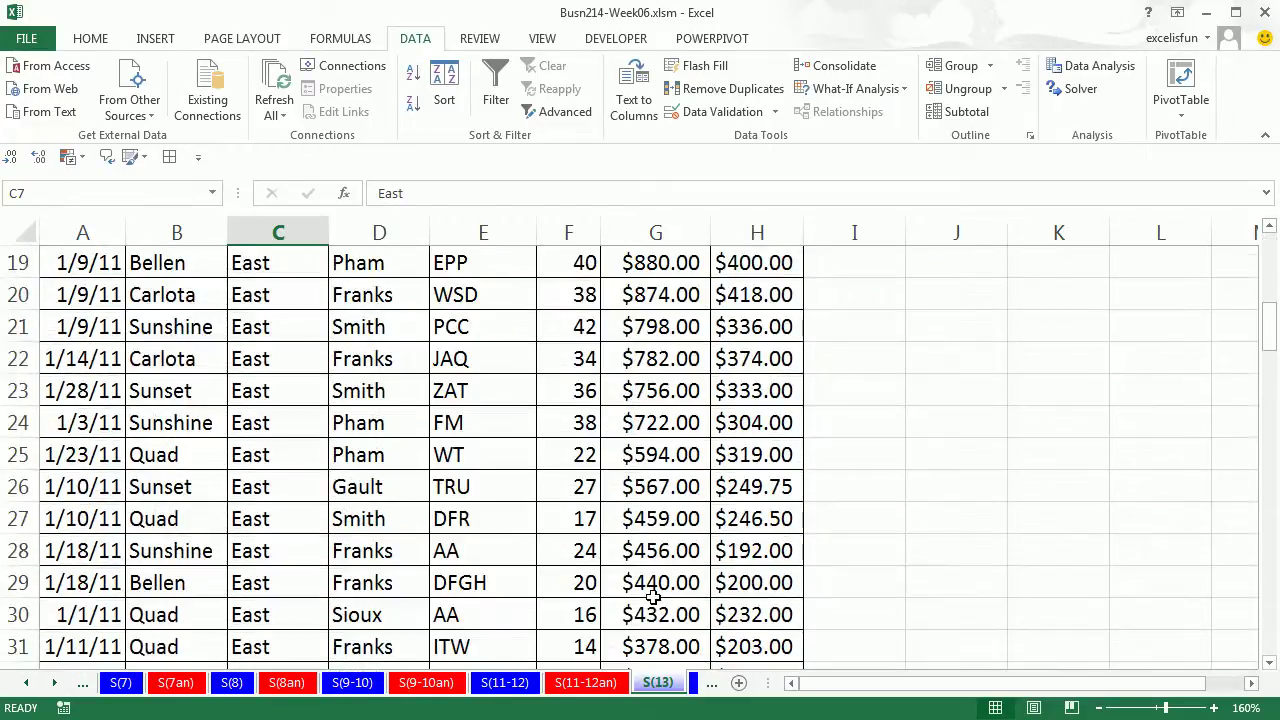
scroll(655, 600, down, 4)
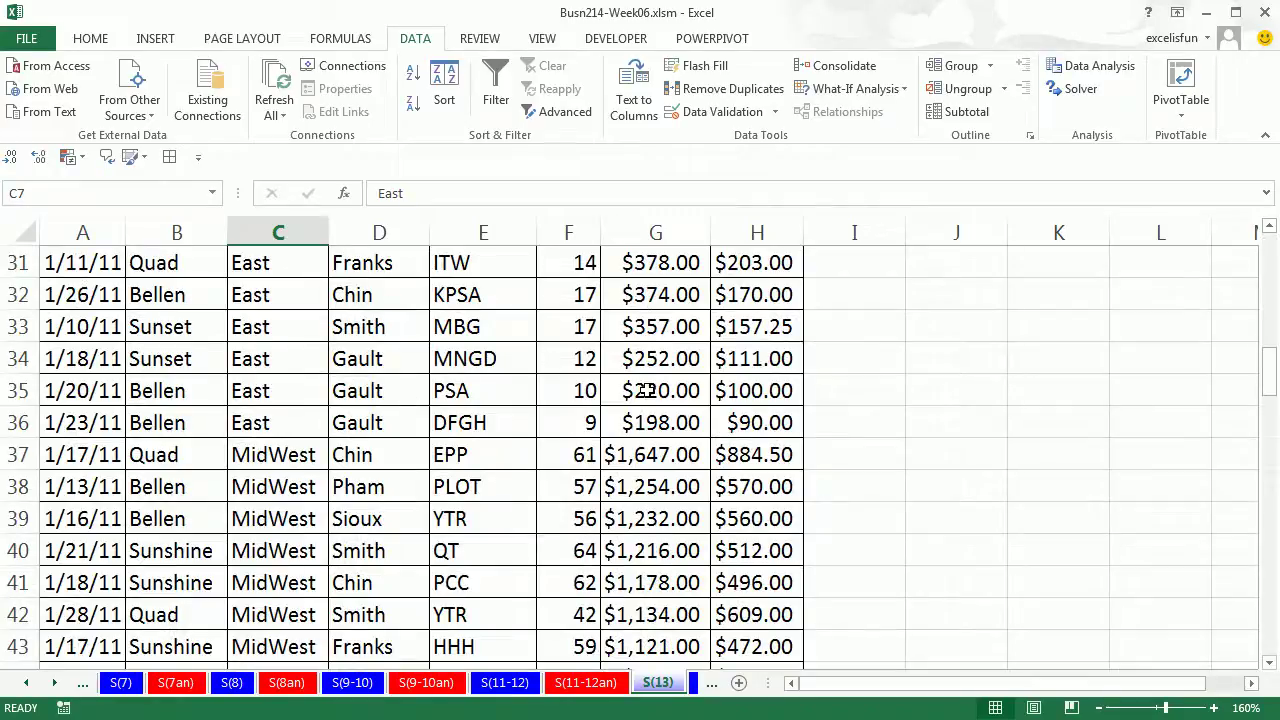
scroll(641, 423, up, 10)
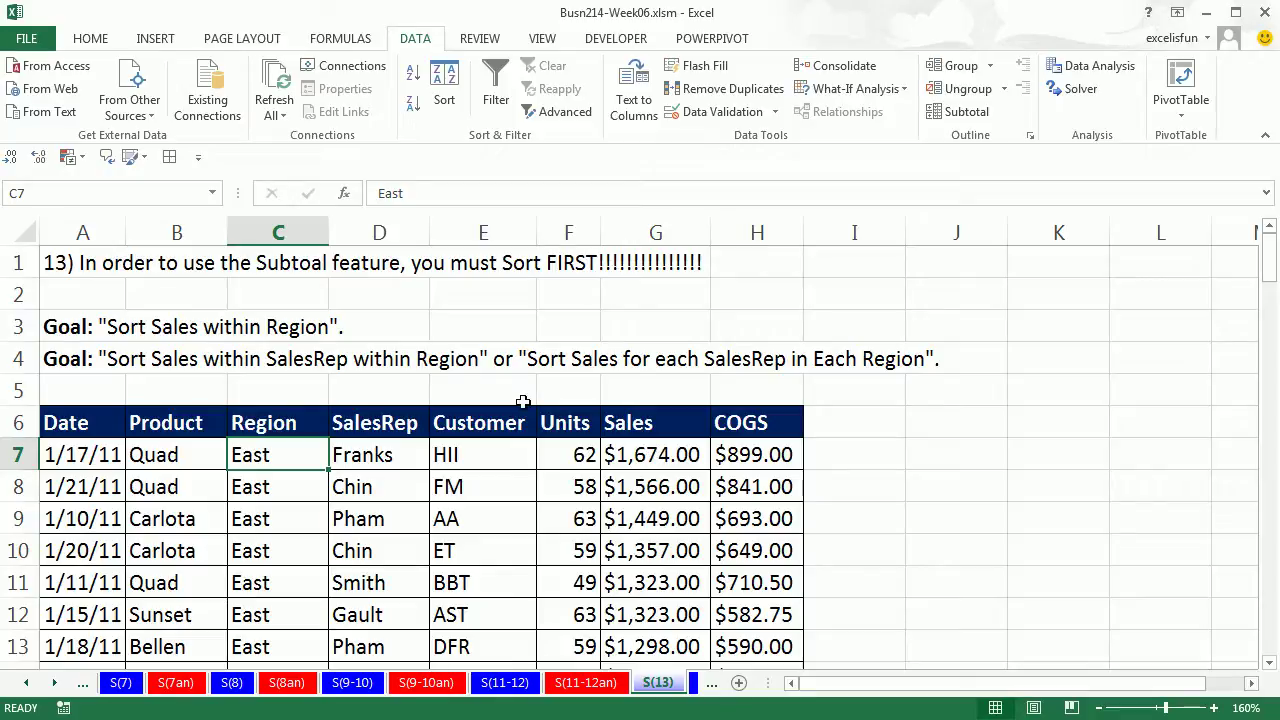
click(377, 457)
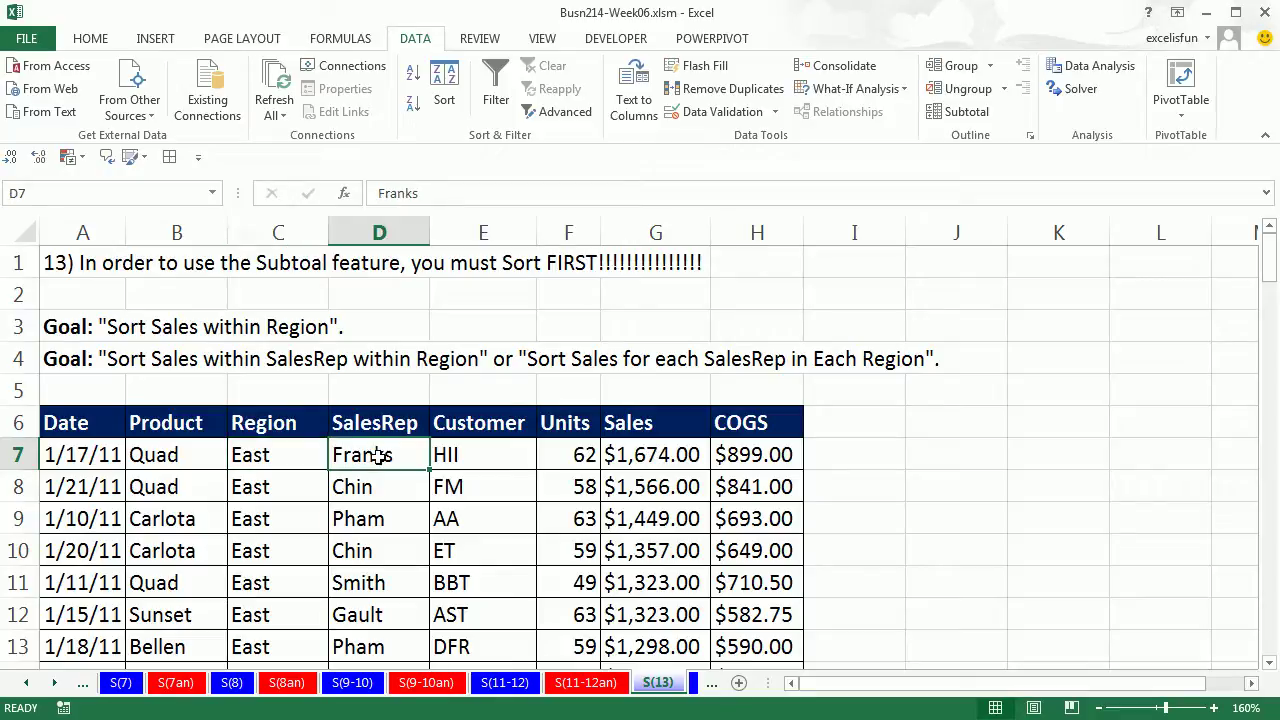
click(412, 73)
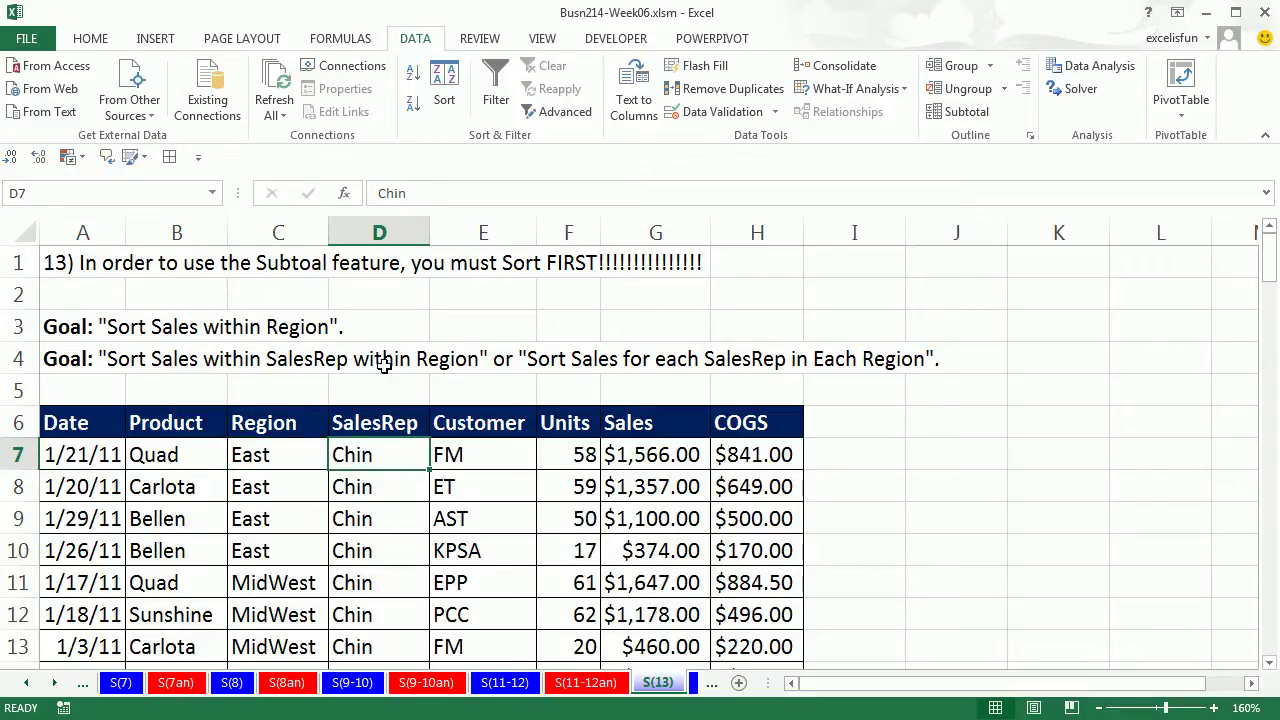
click(291, 466)
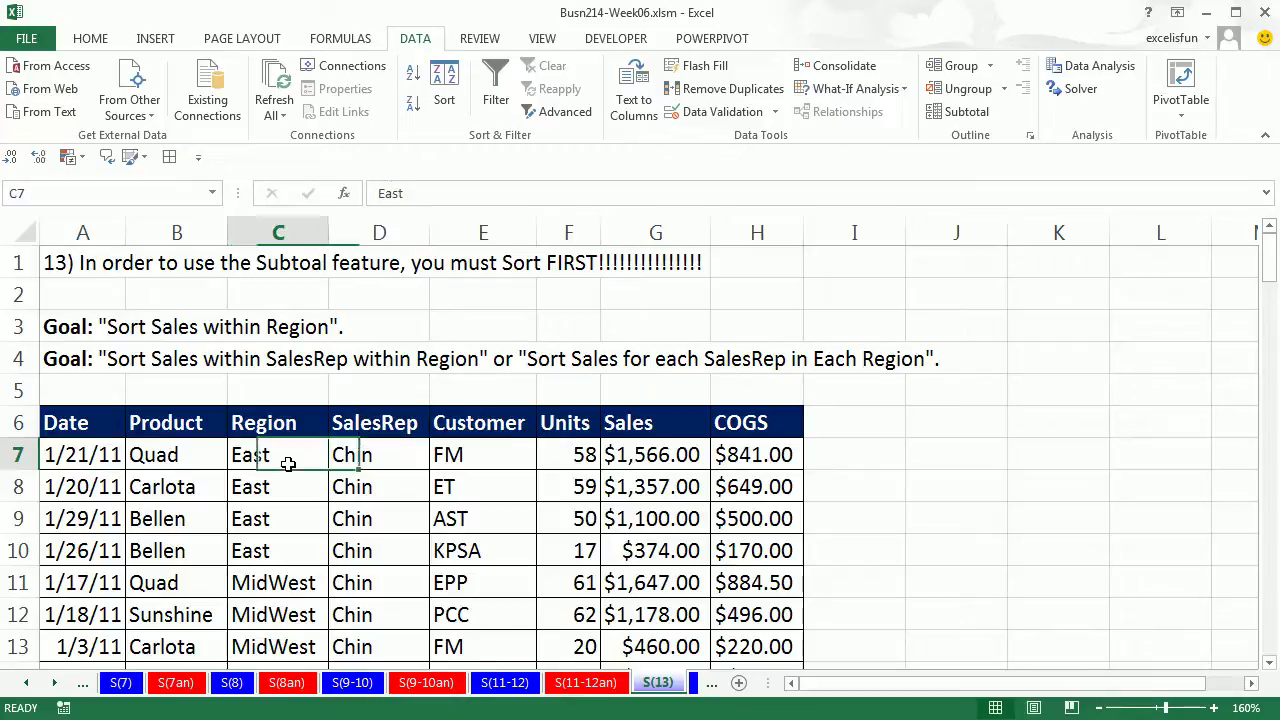
click(413, 75)
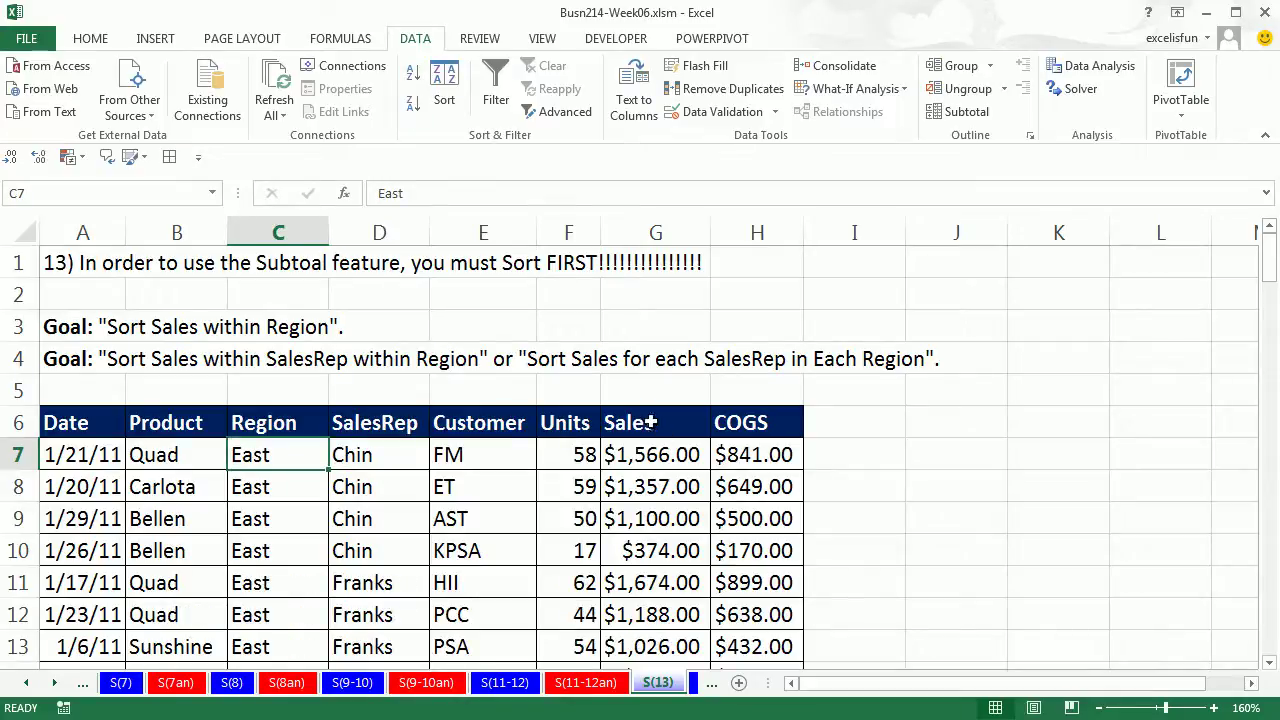
- Examine the Sales order for the first two sales reps in the East region by selecting G7:G10 and G11:G18
drag(636, 455, 650, 545)
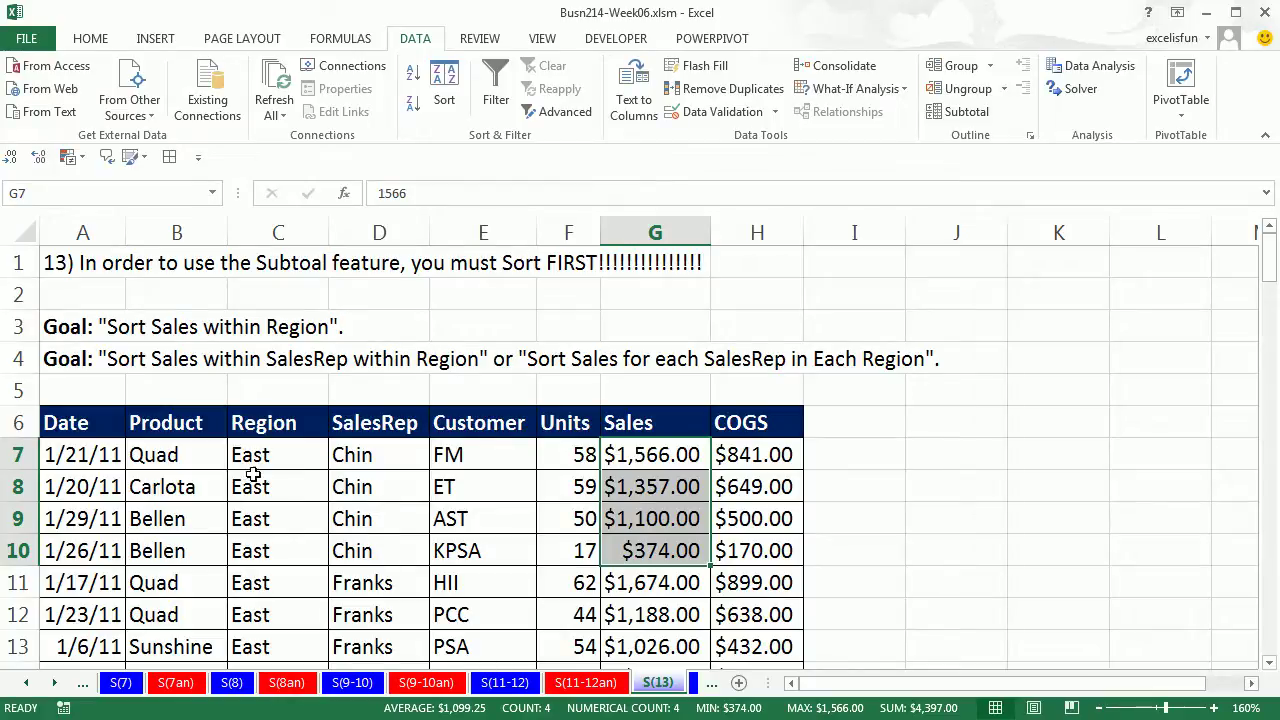
scroll(375, 540, down, 2)
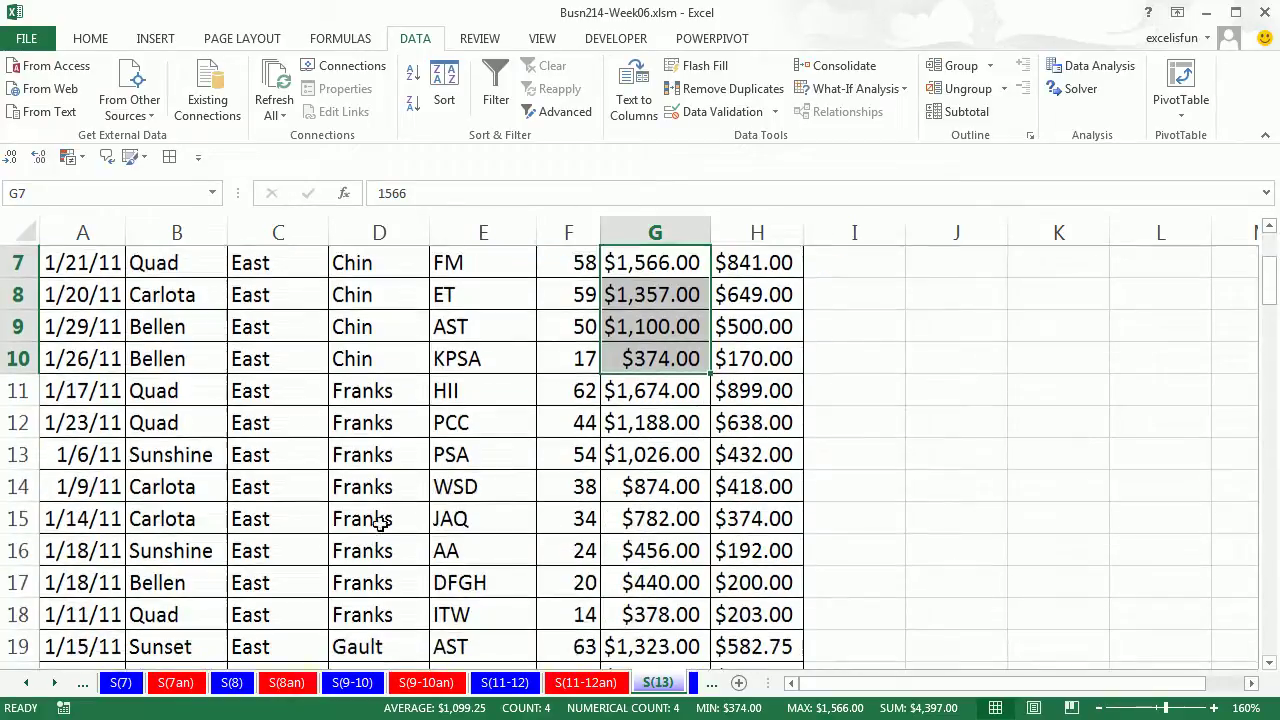
drag(610, 390, 657, 606)
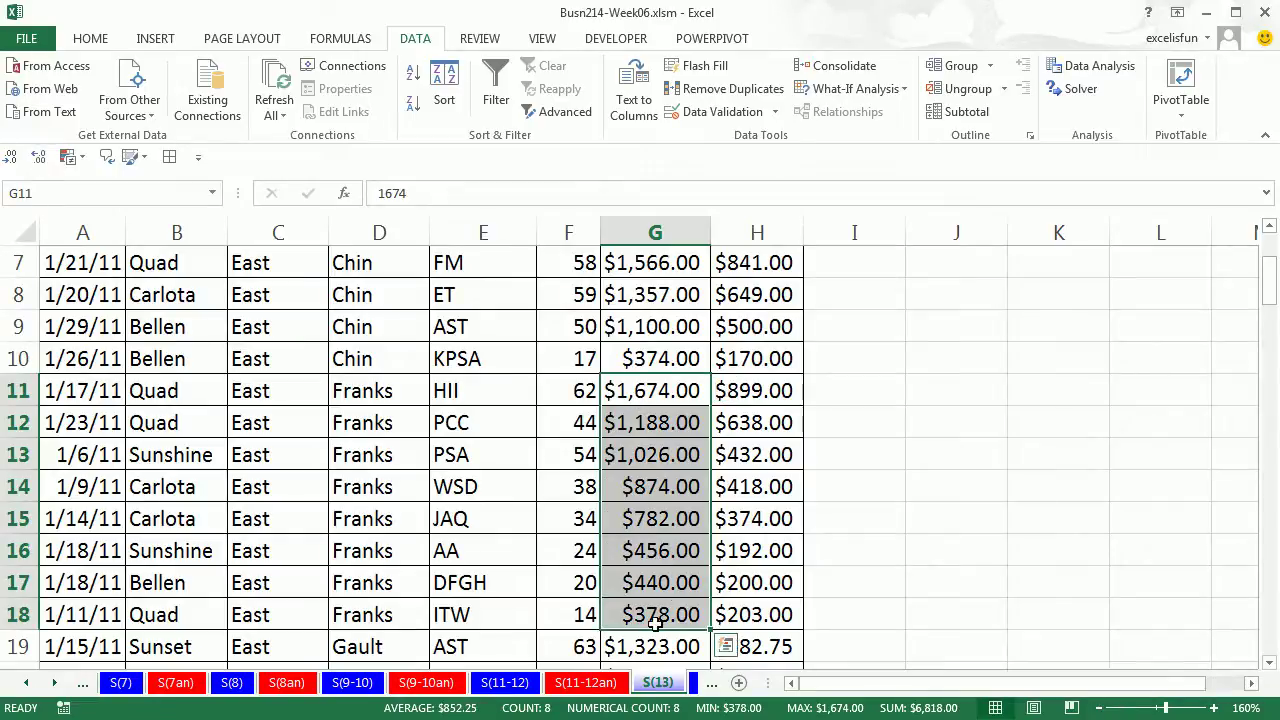
scroll(299, 542, up, 2)
click(285, 453)
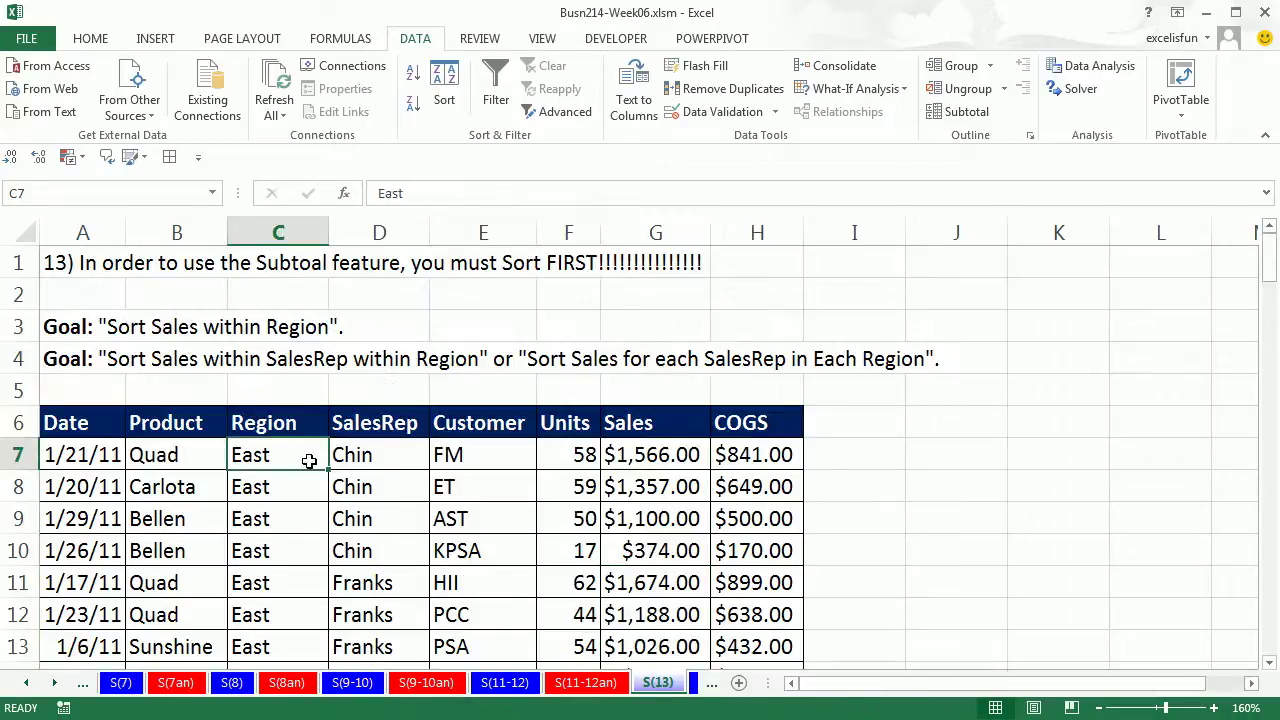